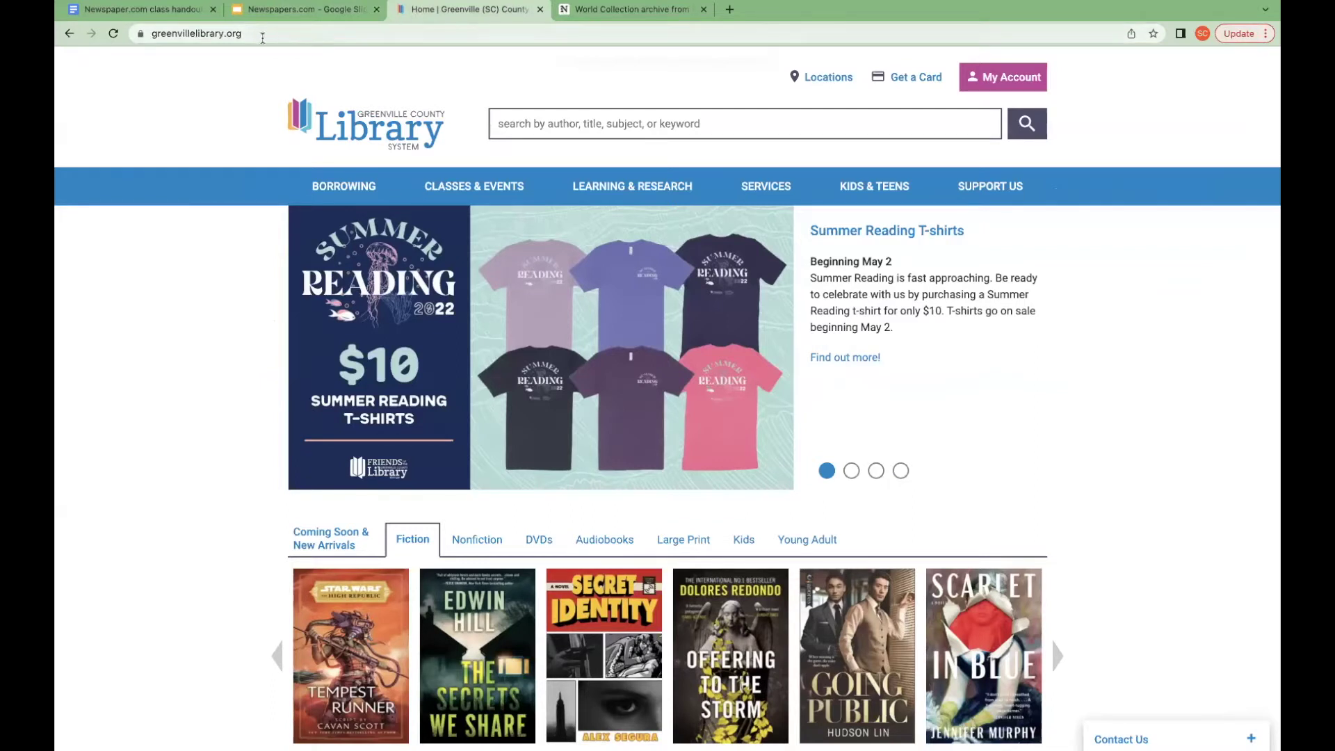
Step: Open the library's Research Your Family Tree page from its genealogy and local history resources
{"action": "left_click", "coordinate": [263, 36]}
{"action": "left_click", "coordinate": [222, 80]}
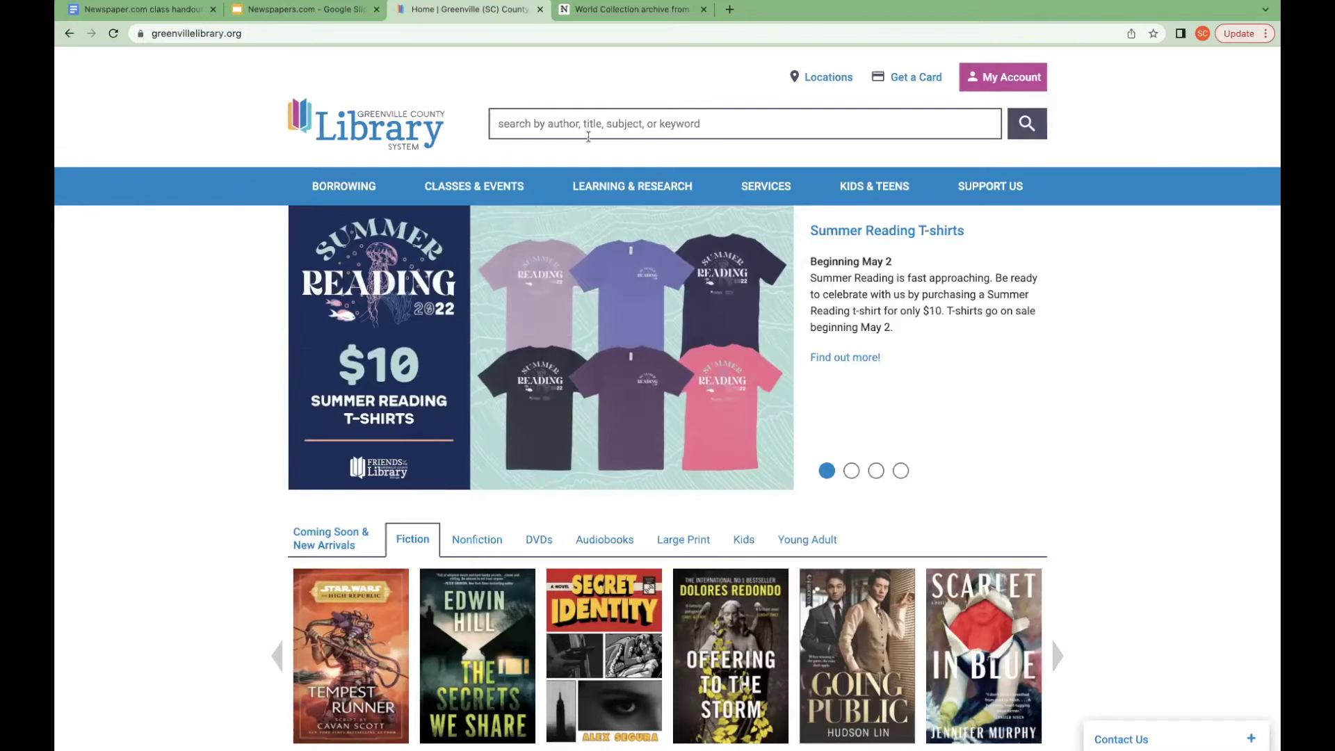
{"action": "mouse_move", "coordinate": [625, 186]}
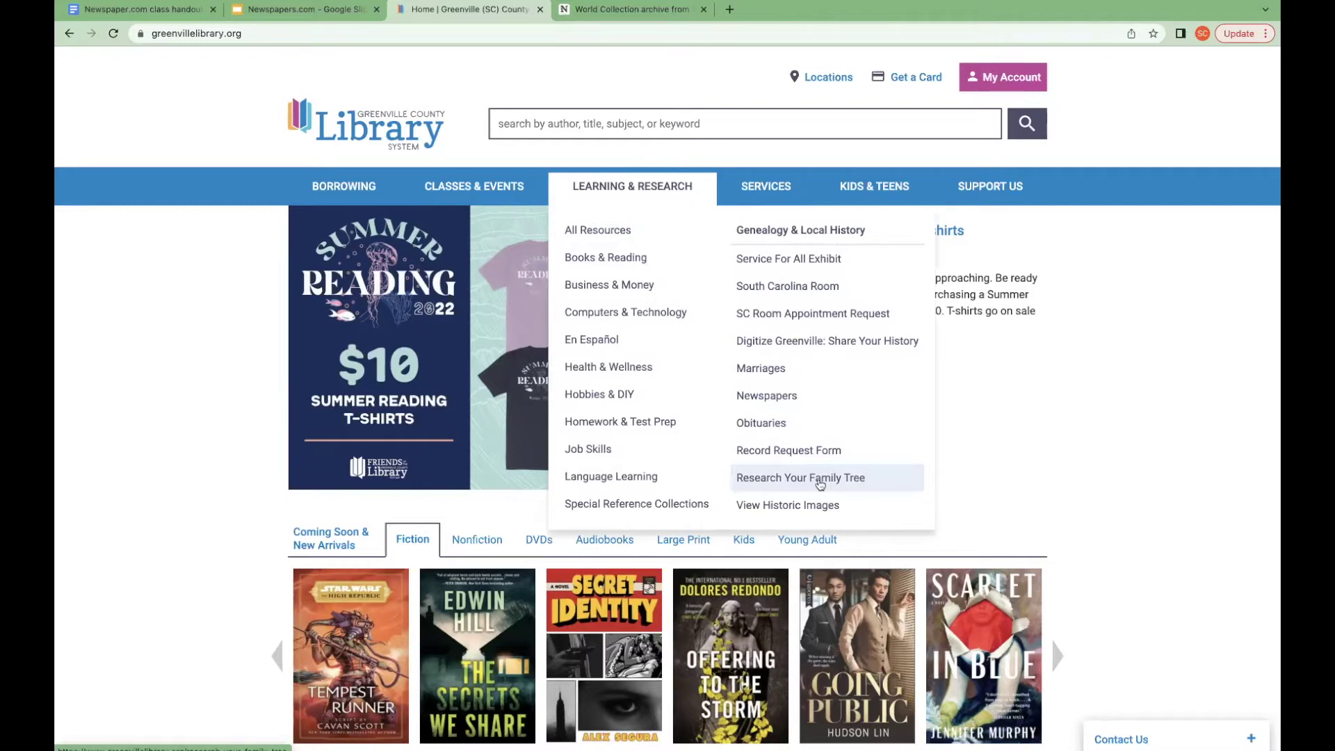
{"action": "left_click", "coordinate": [821, 485]}
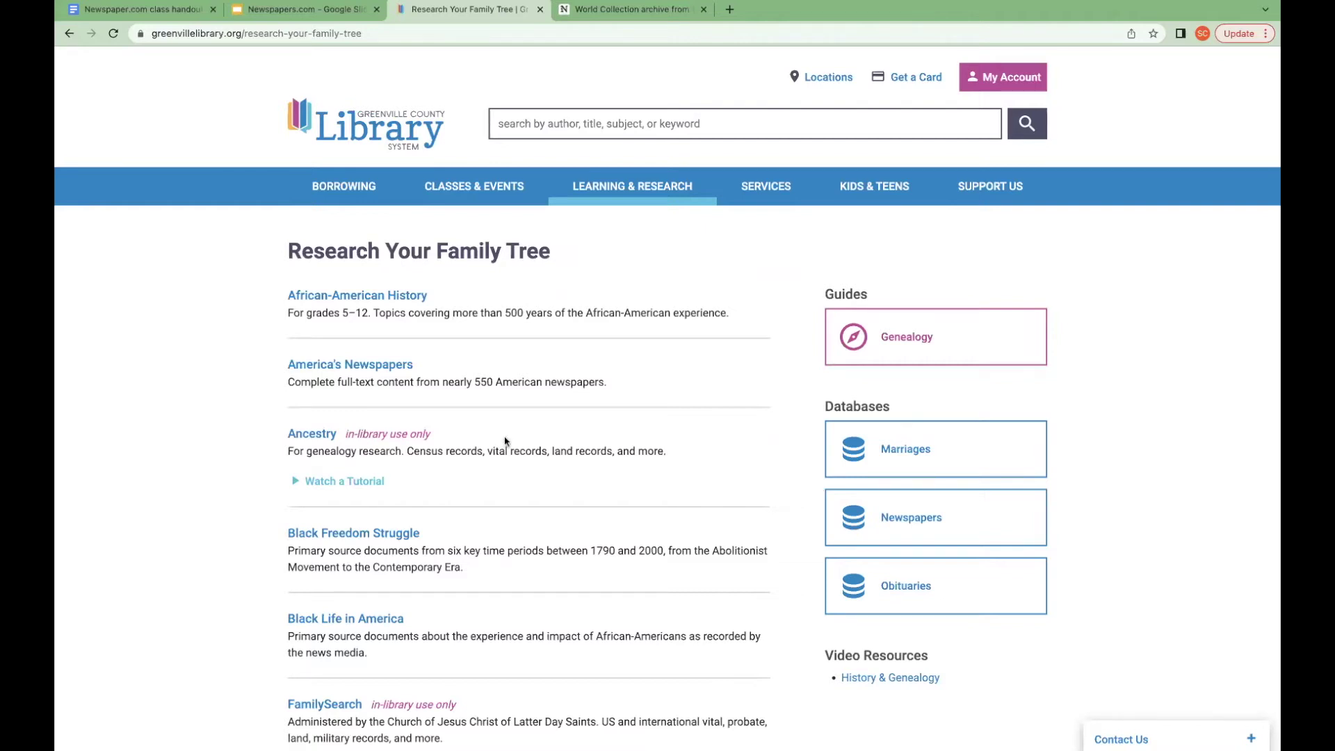
Step: Open the Newspapers.com database from the family tree resource list and close the duplicate World Collection page
{"action": "scroll", "coordinate": [505, 436], "scroll_direction": "down", "scroll_amount": 4}
{"action": "scroll", "coordinate": [505, 436], "scroll_direction": "down", "scroll_amount": 4}
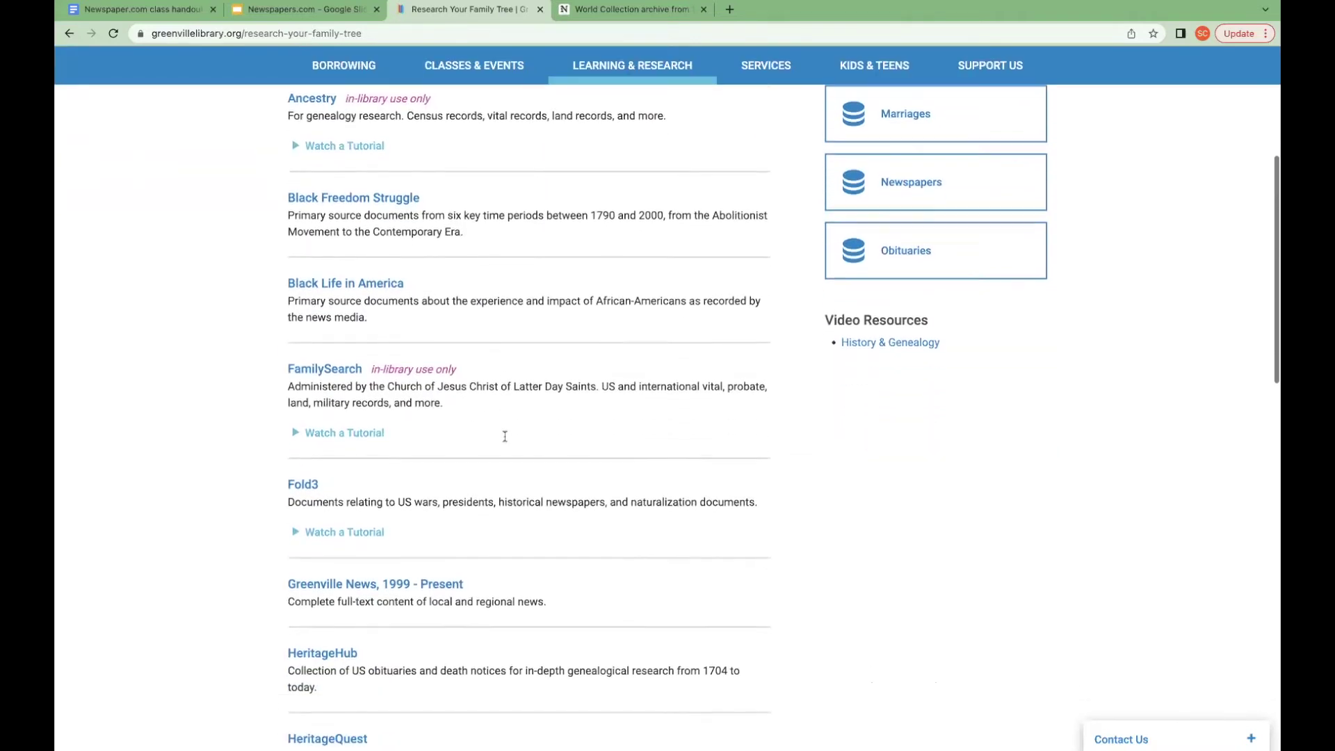
{"action": "scroll", "coordinate": [504, 440], "scroll_direction": "down", "scroll_amount": 5}
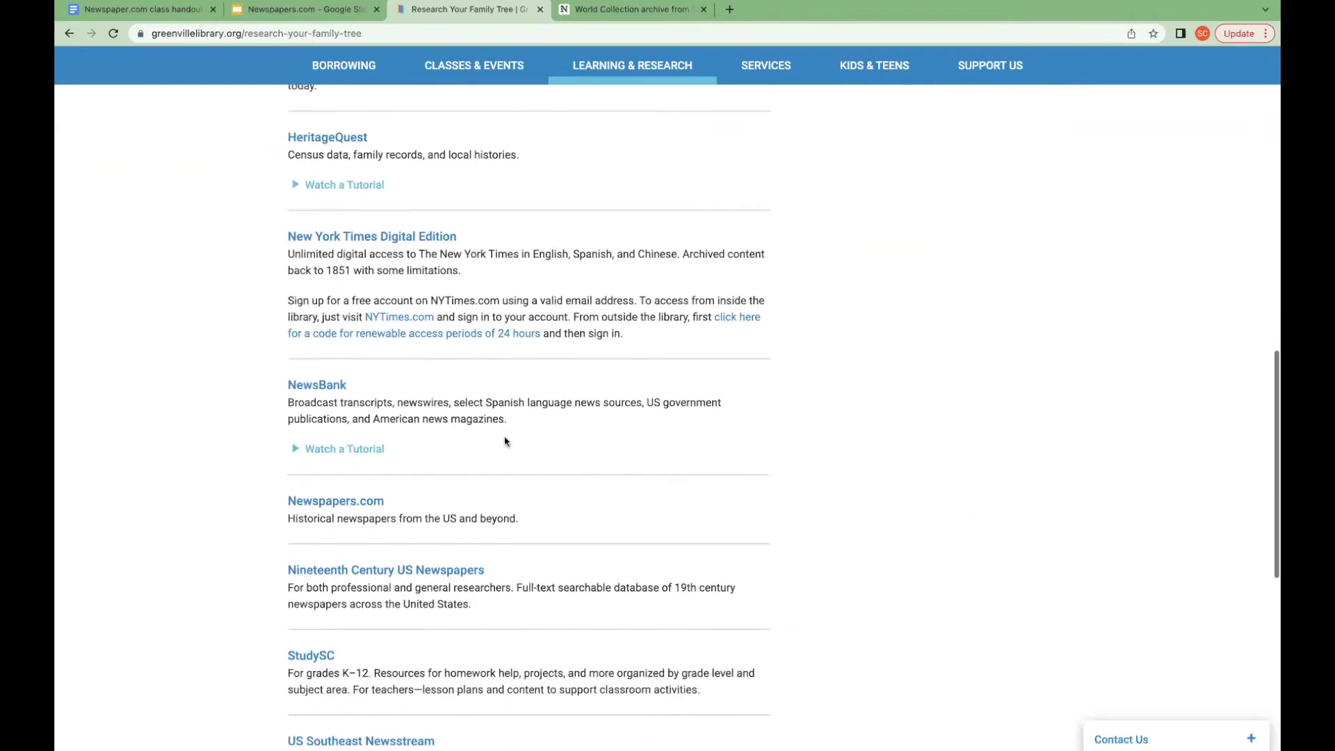
{"action": "scroll", "coordinate": [505, 440], "scroll_direction": "down", "scroll_amount": 1}
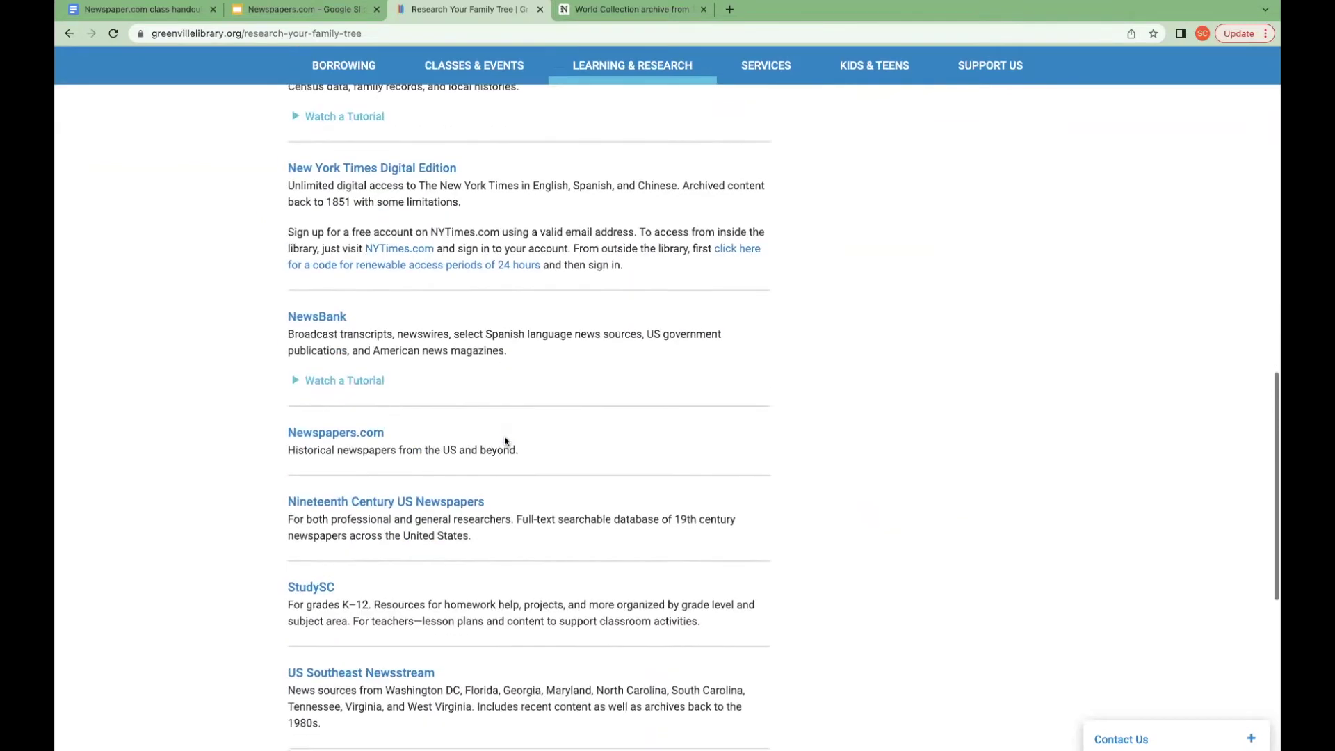
{"action": "left_click", "coordinate": [340, 435]}
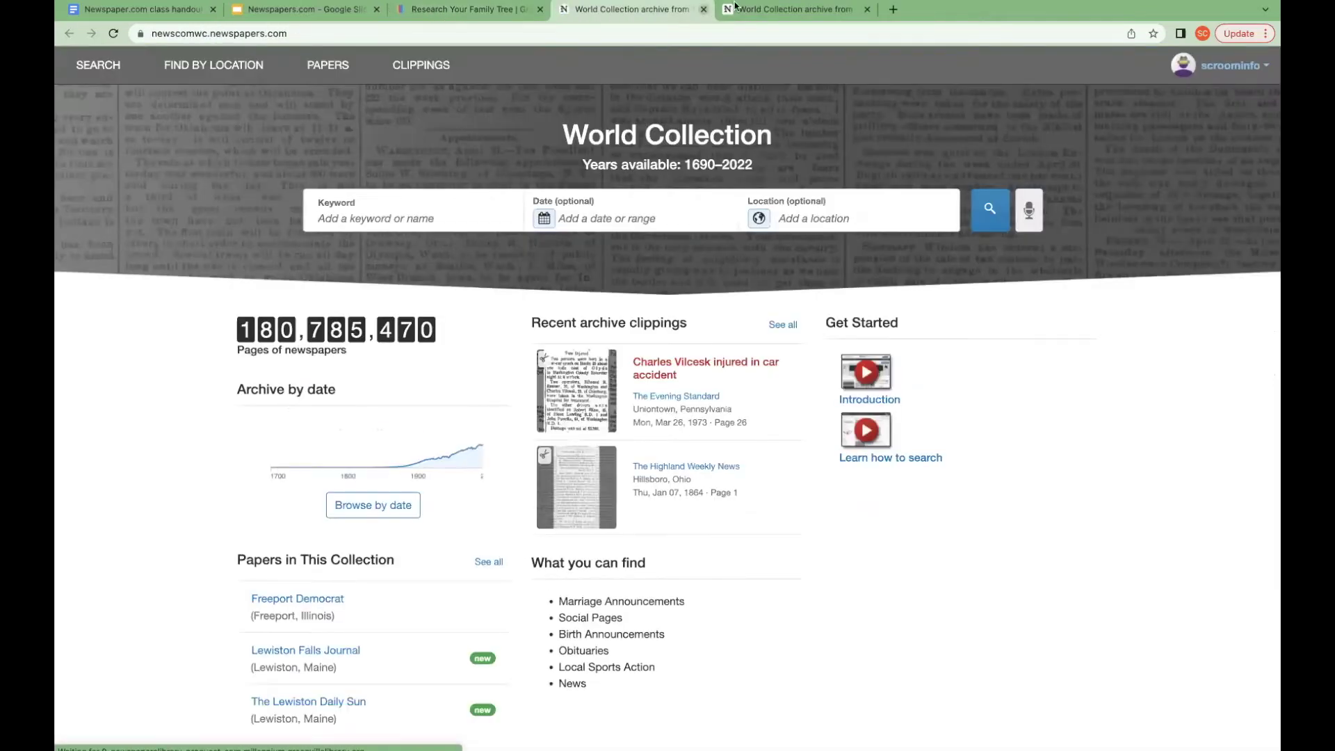
{"action": "left_click", "coordinate": [747, 6]}
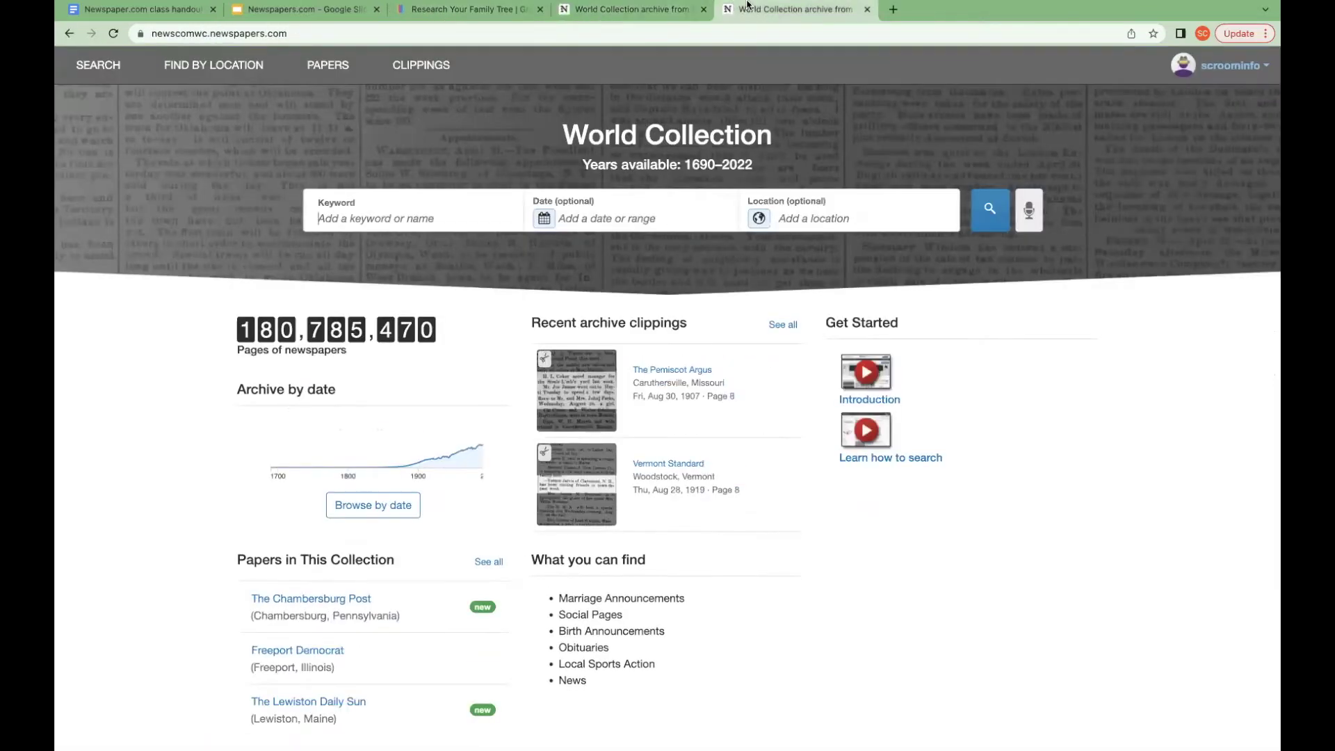
{"action": "left_click", "coordinate": [867, 9]}
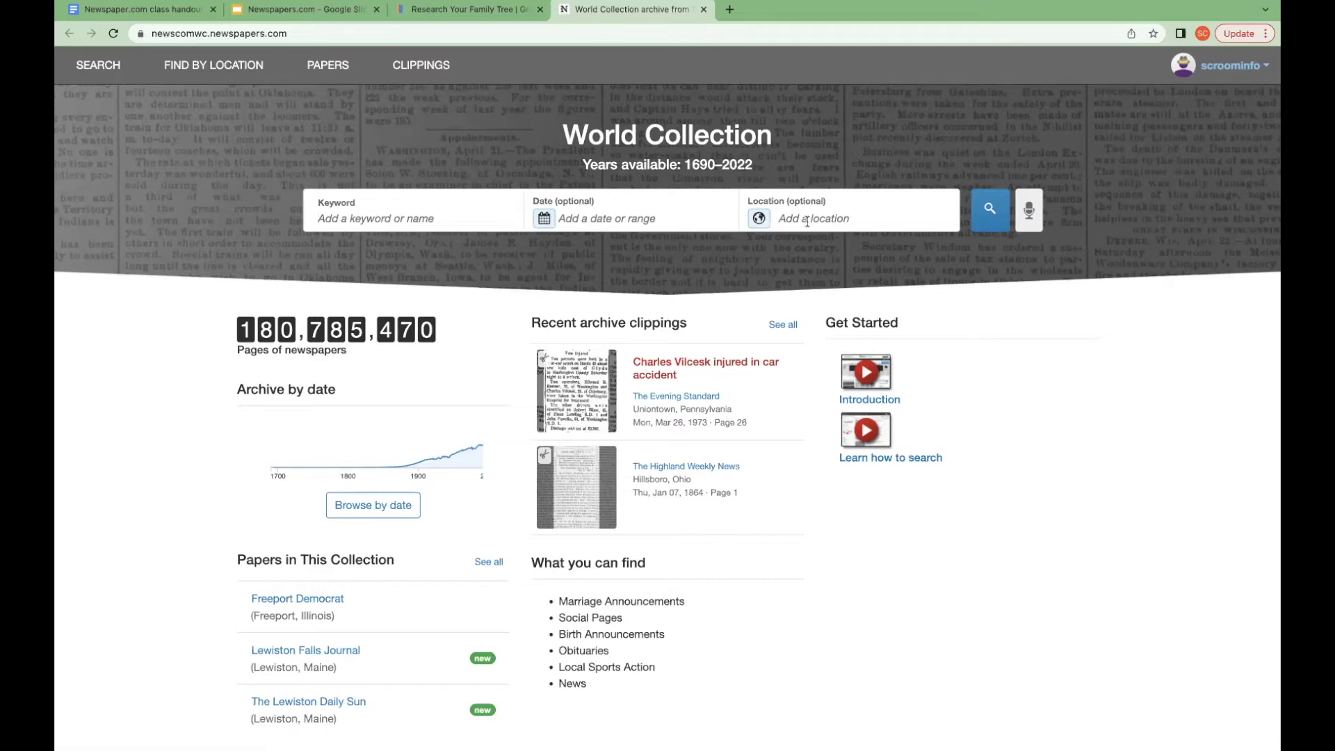
Step: Search the World Collection for the exact phrase "Amelia Earhart" in quotes
{"action": "left_click", "coordinate": [415, 219]}
{"action": "type", "text": "Amelia Earhart"}
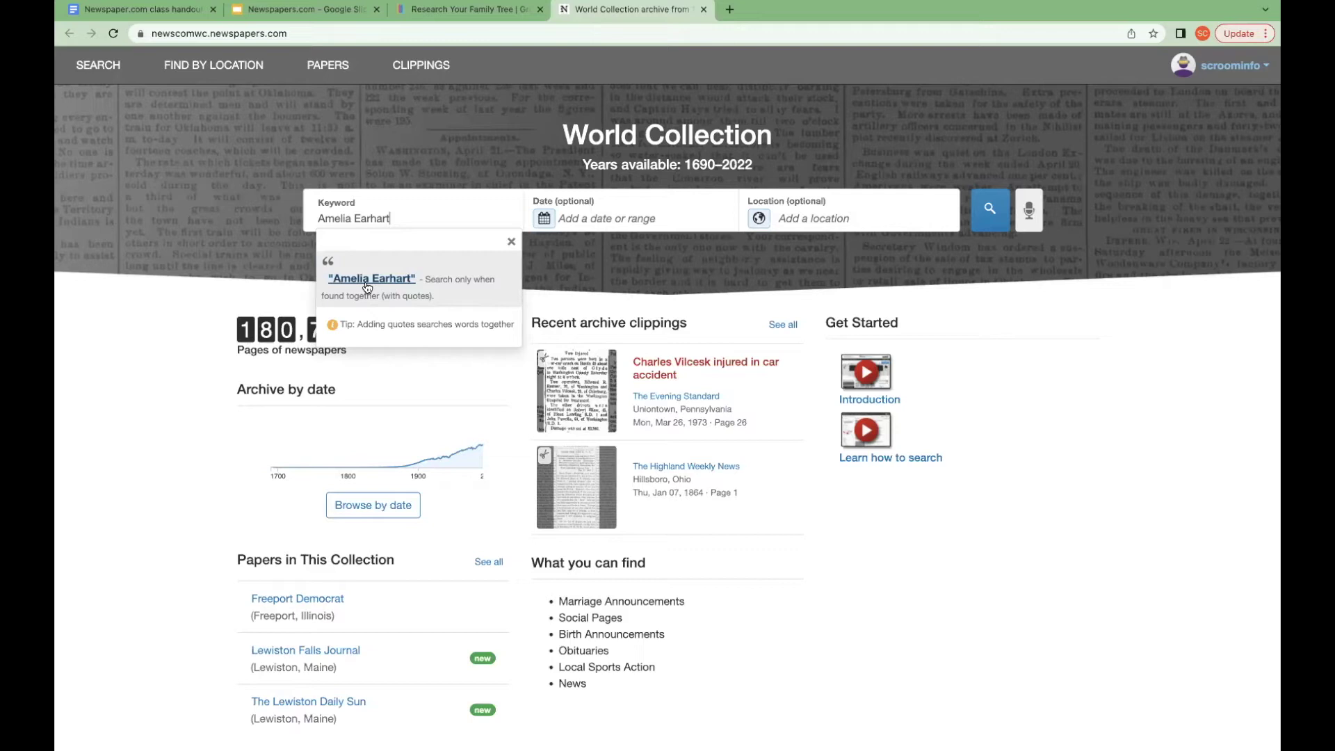
{"action": "left_click", "coordinate": [369, 280]}
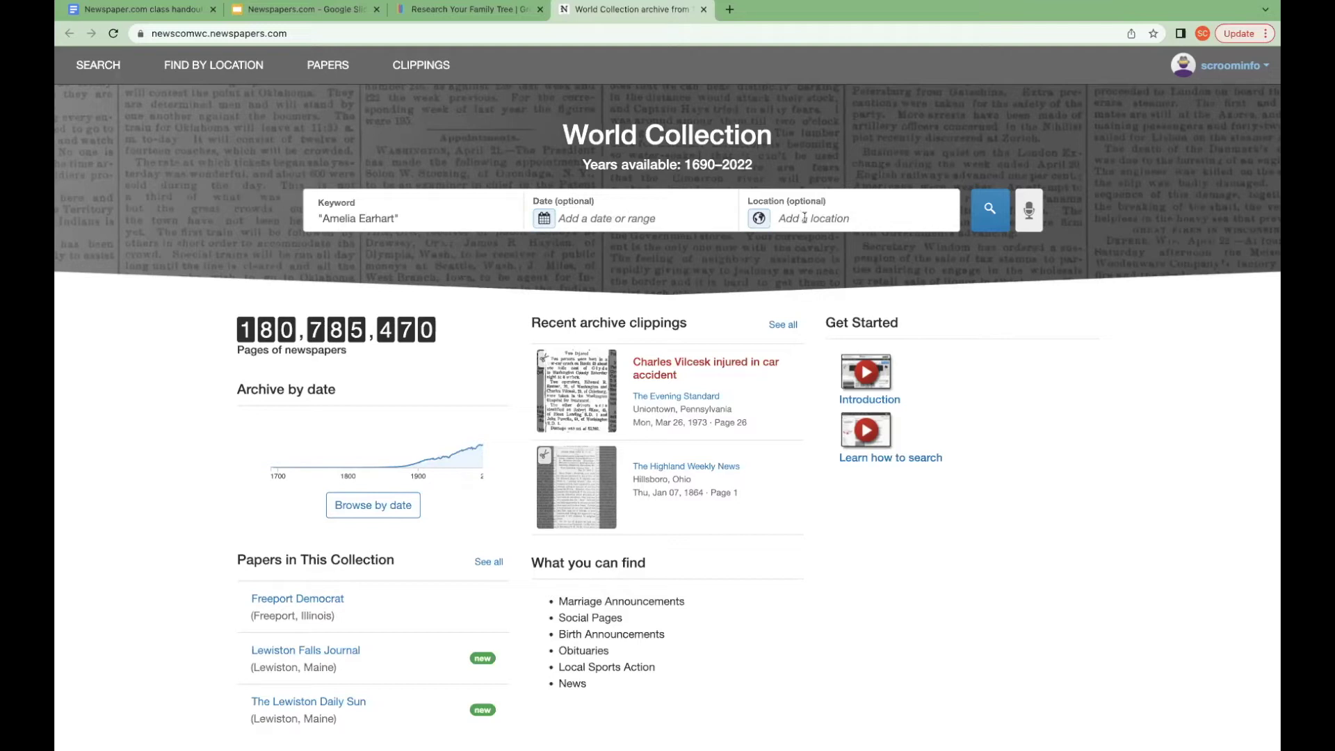
{"action": "left_click", "coordinate": [991, 211]}
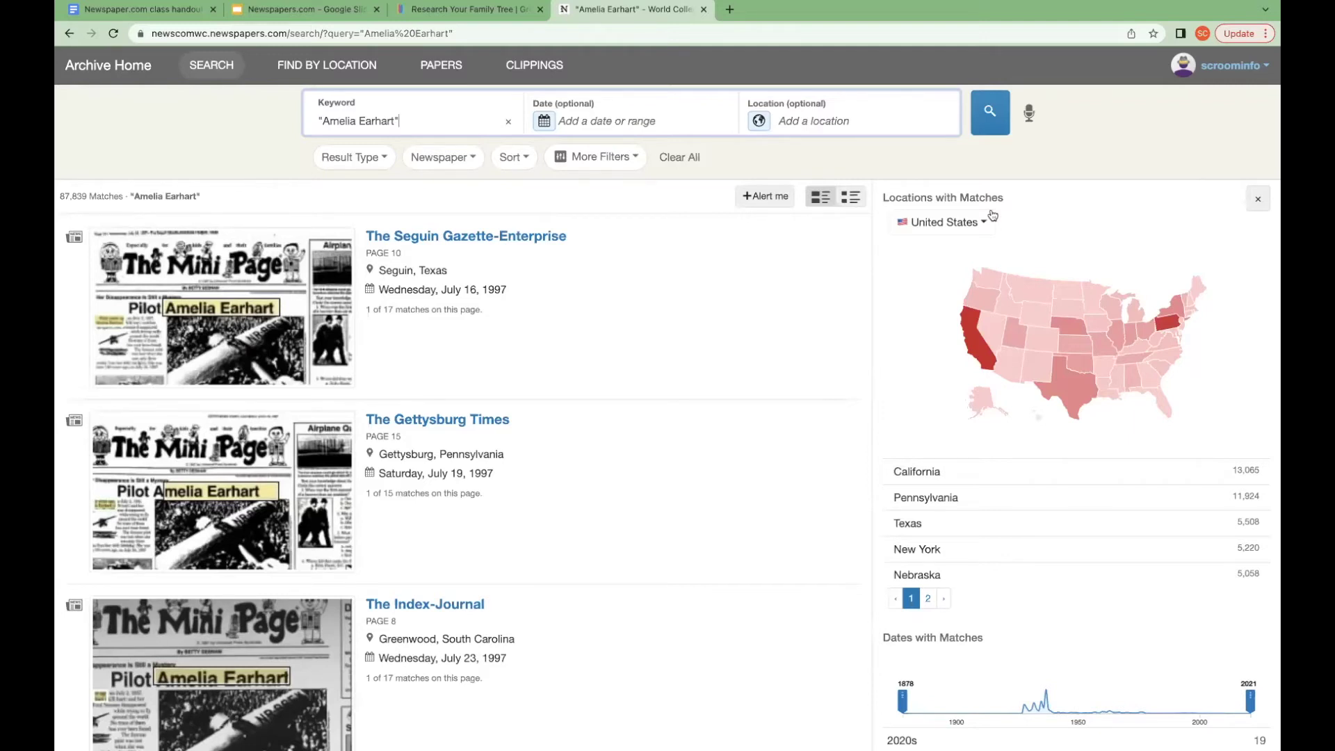
Step: Limit the results to 1930-1940 and South Carolina, and clear the location and date filters again
{"action": "left_click", "coordinate": [582, 121]}
{"action": "type", "text": "1930-"}
{"action": "type", "text": "1940"}
{"action": "type", "text": "South Carolina"}
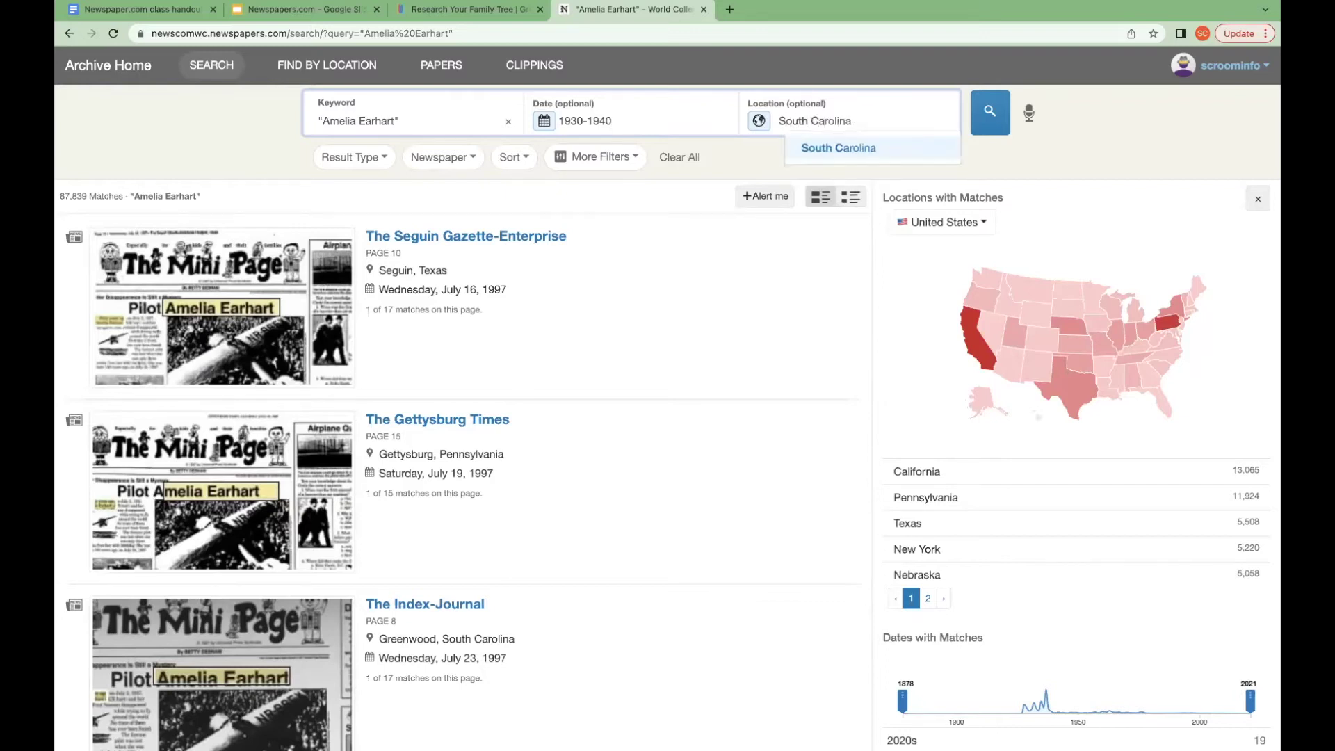
{"action": "type", "text": "o"}
{"action": "left_click", "coordinate": [838, 146]}
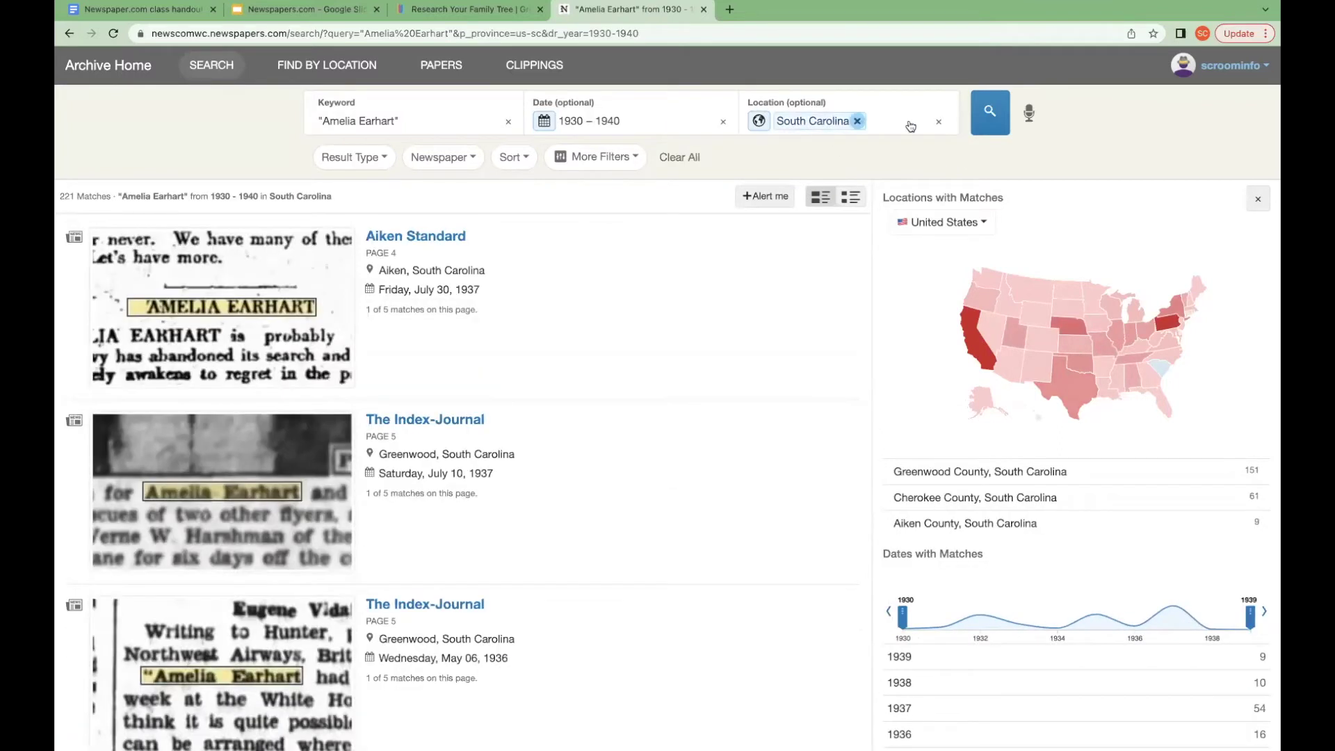
{"action": "left_click", "coordinate": [939, 121]}
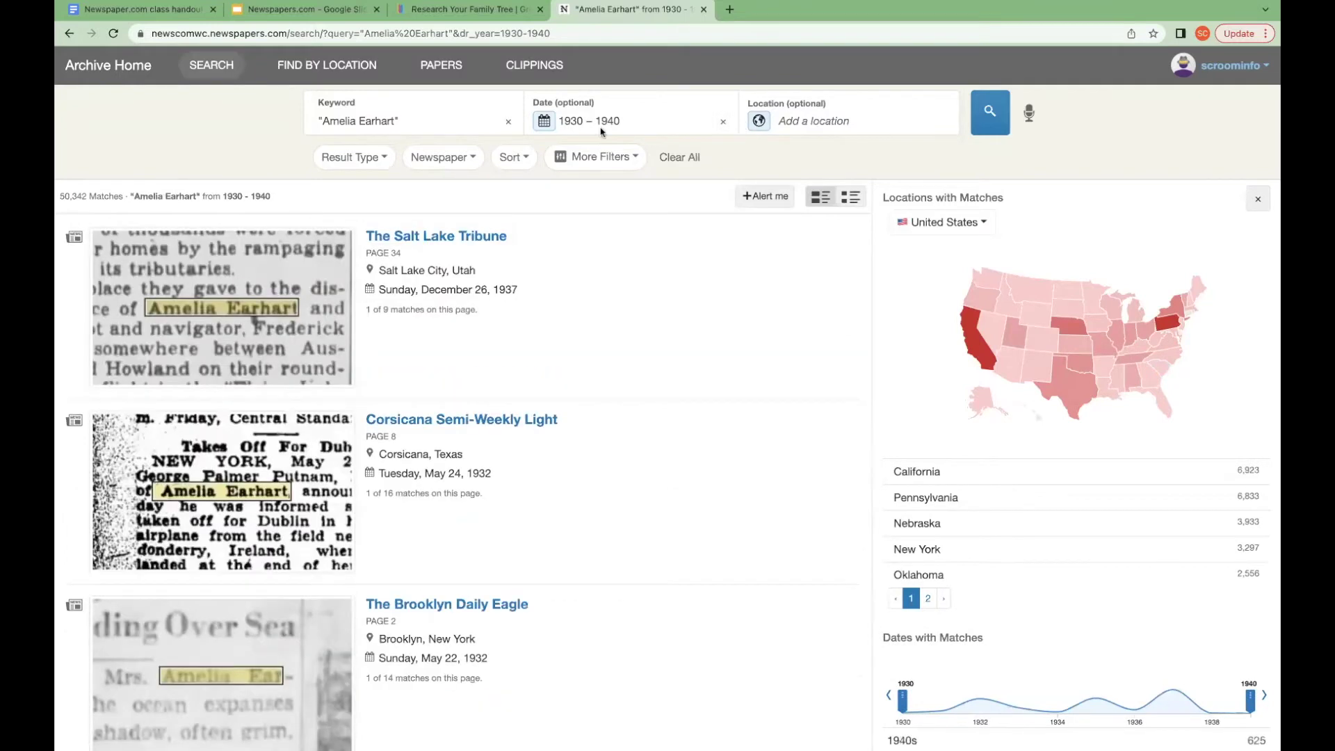
{"action": "left_click", "coordinate": [724, 123]}
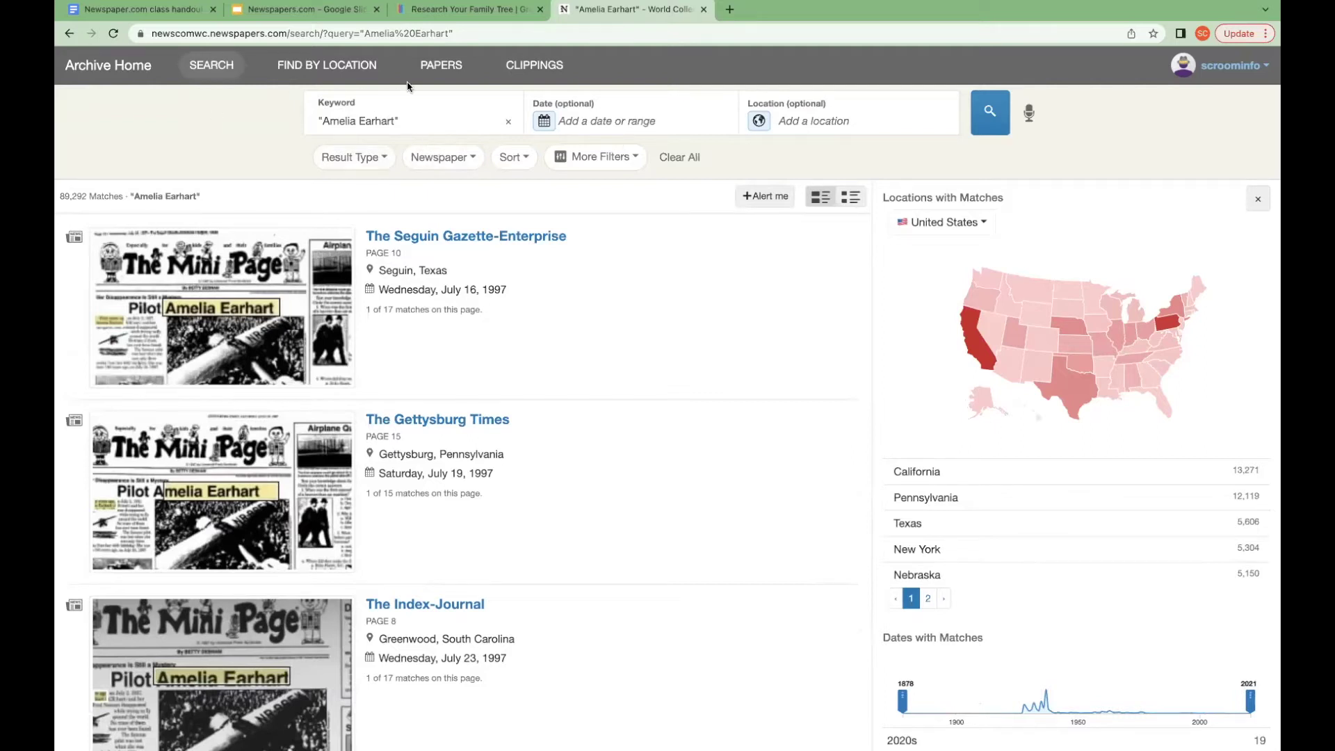
Step: Filter the results to Obituaries and switch the result type back to All Types
{"action": "left_click", "coordinate": [363, 163]}
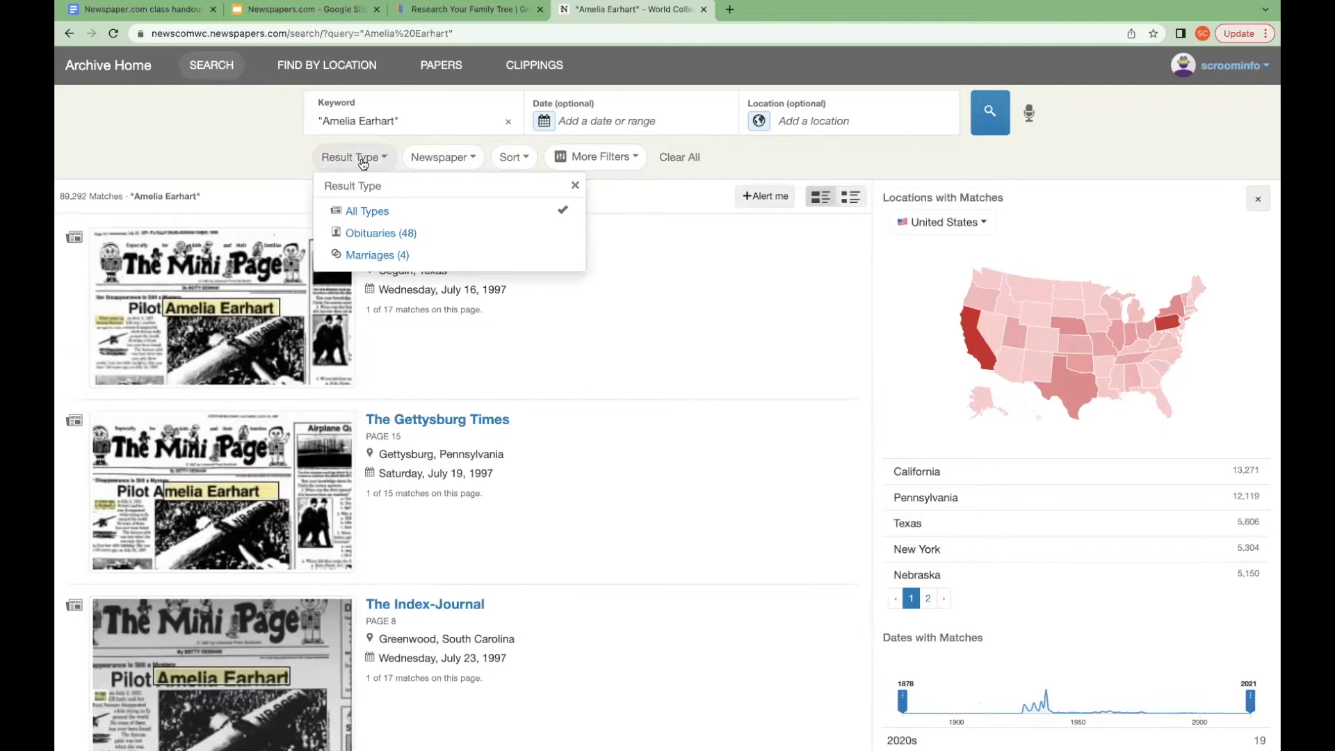
{"action": "left_click", "coordinate": [387, 236]}
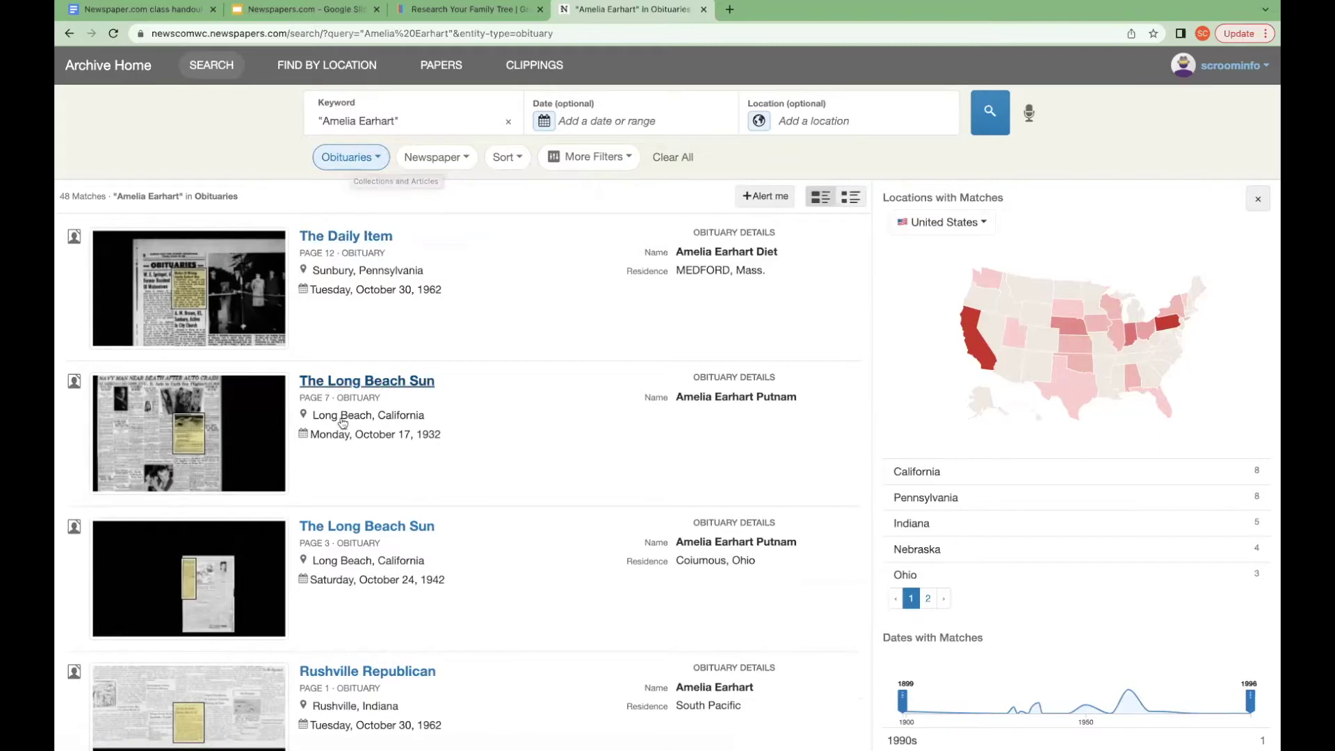
{"action": "left_click", "coordinate": [370, 165]}
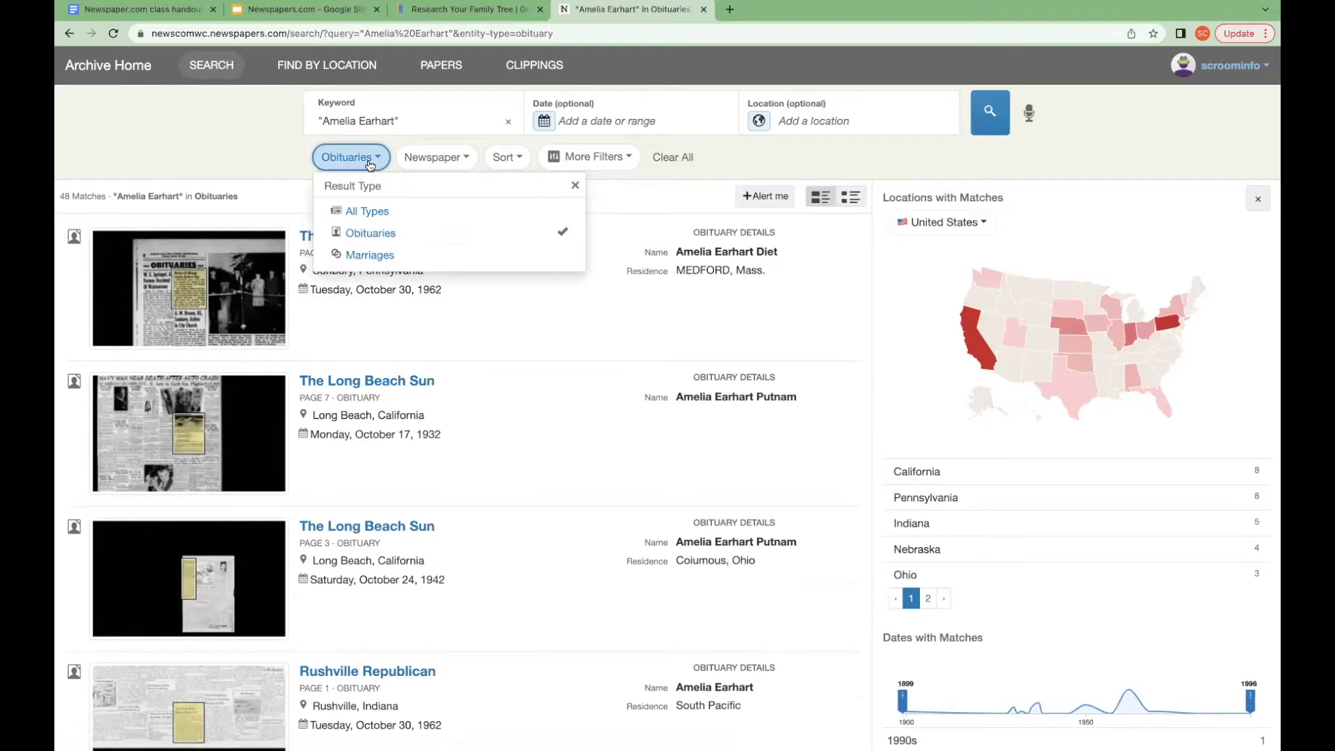
{"action": "left_click", "coordinate": [367, 211]}
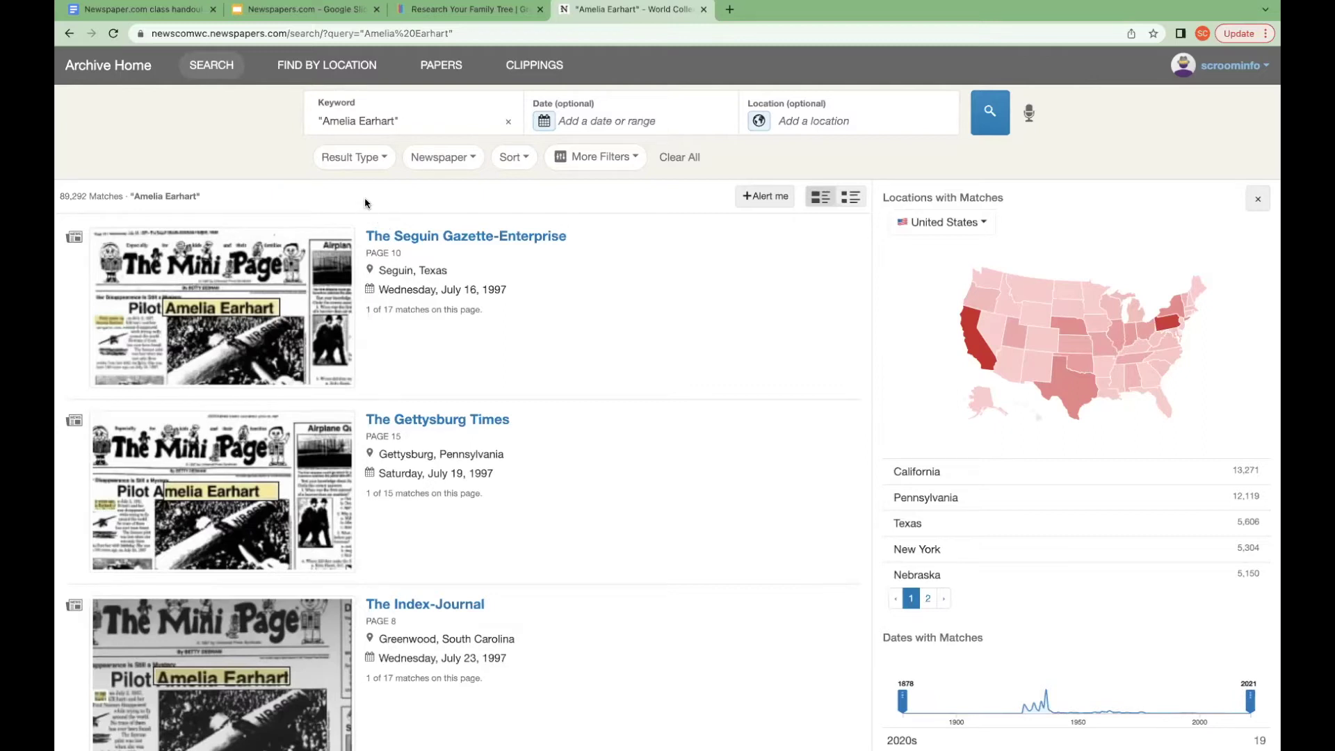
Step: Review the available result type, newspaper, sort and additional filter options without applying any of them
{"action": "left_click", "coordinate": [374, 166]}
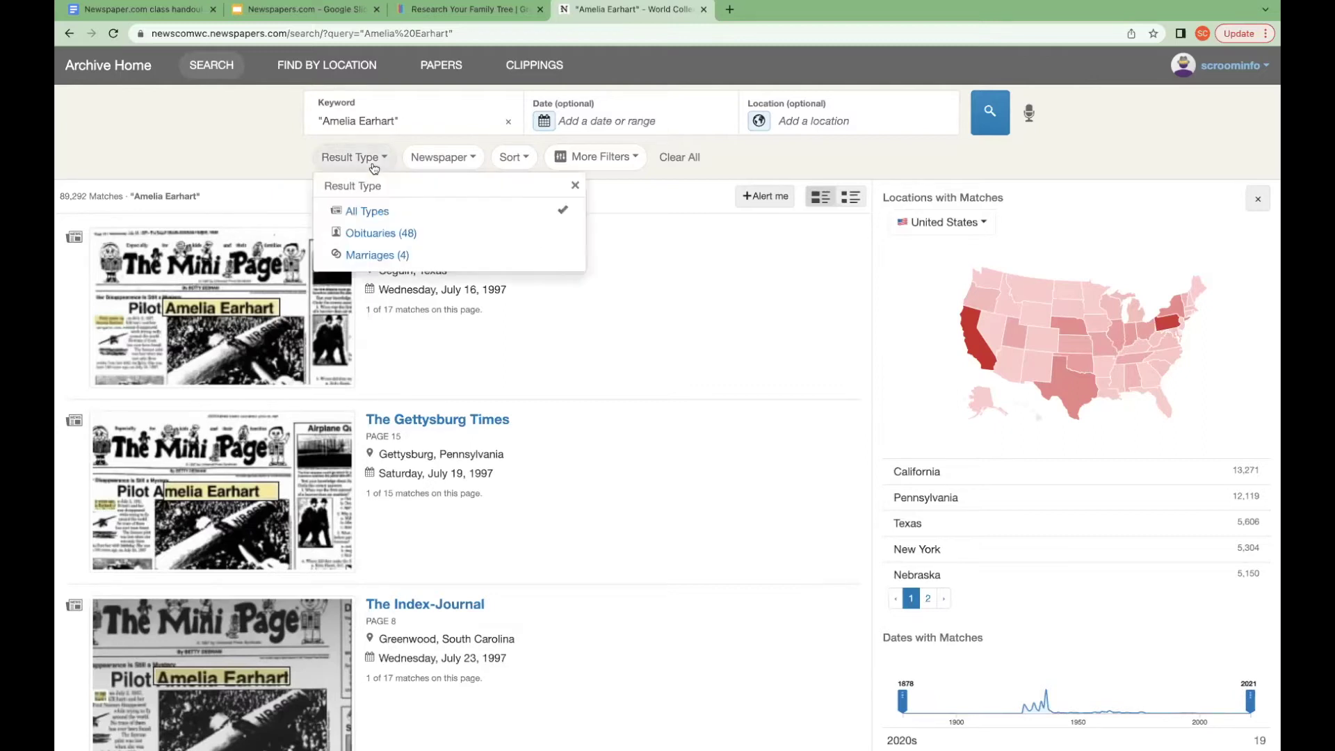
{"action": "left_click", "coordinate": [278, 181]}
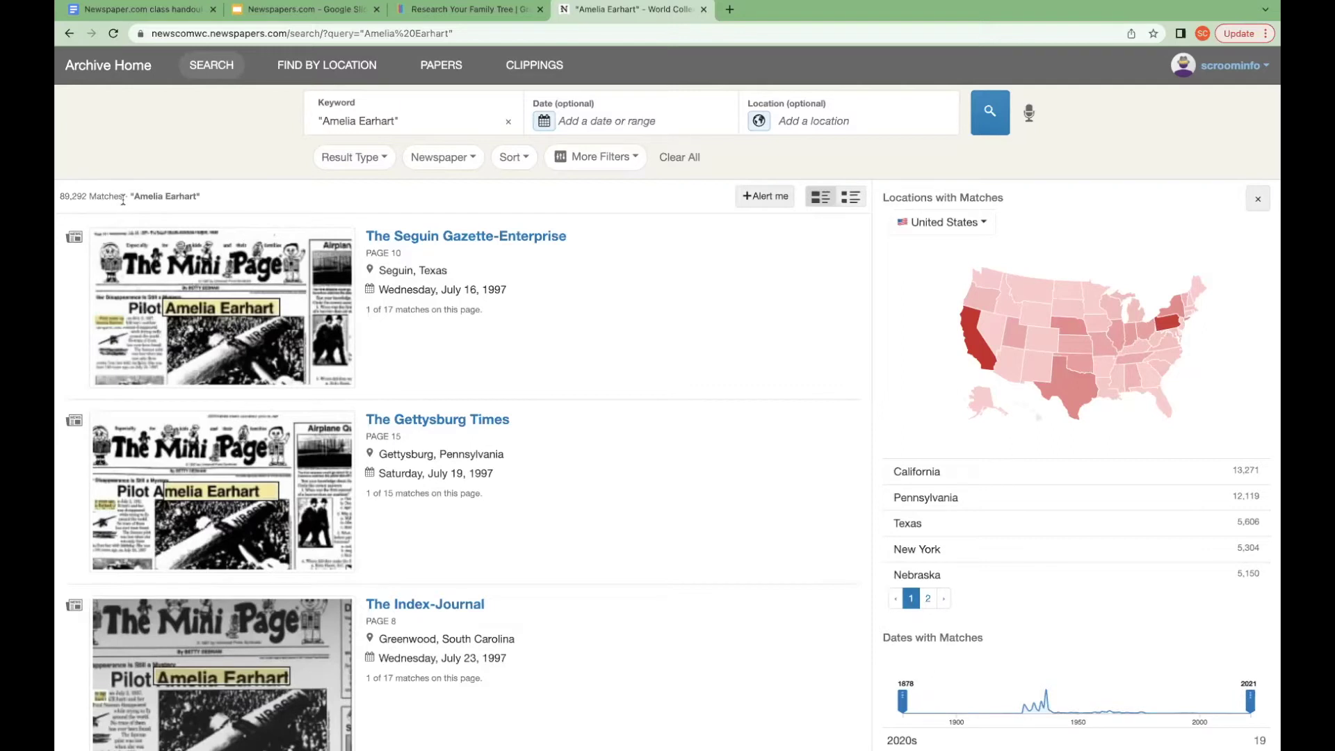
{"action": "left_click", "coordinate": [464, 157]}
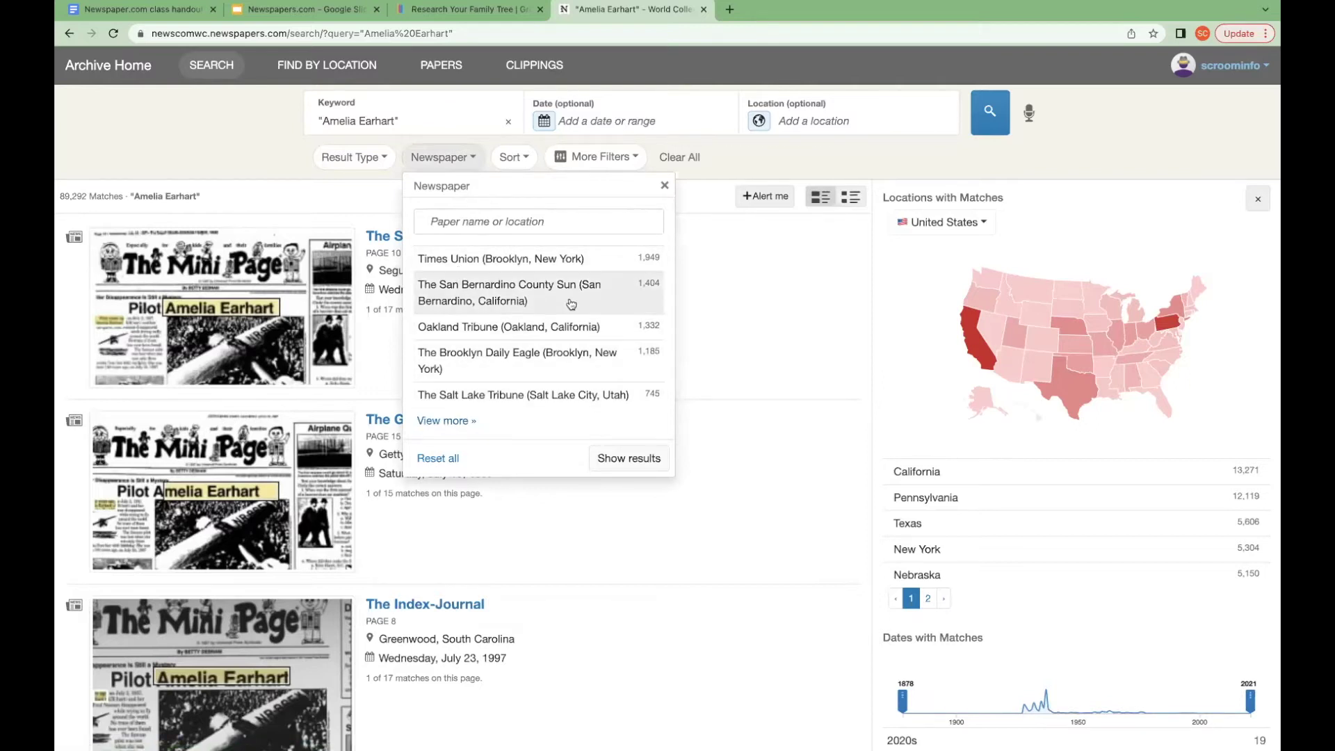
{"action": "left_click", "coordinate": [664, 186]}
{"action": "left_click", "coordinate": [516, 161]}
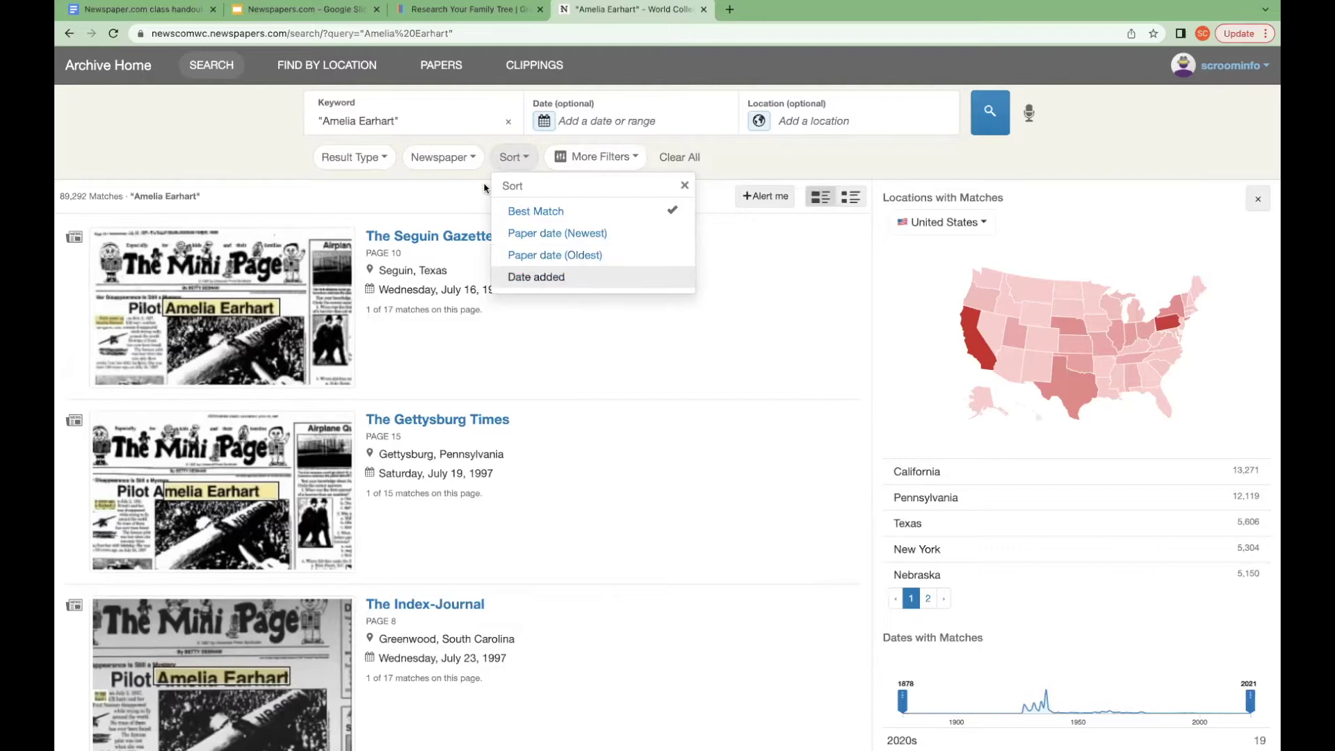
{"action": "left_click", "coordinate": [591, 157]}
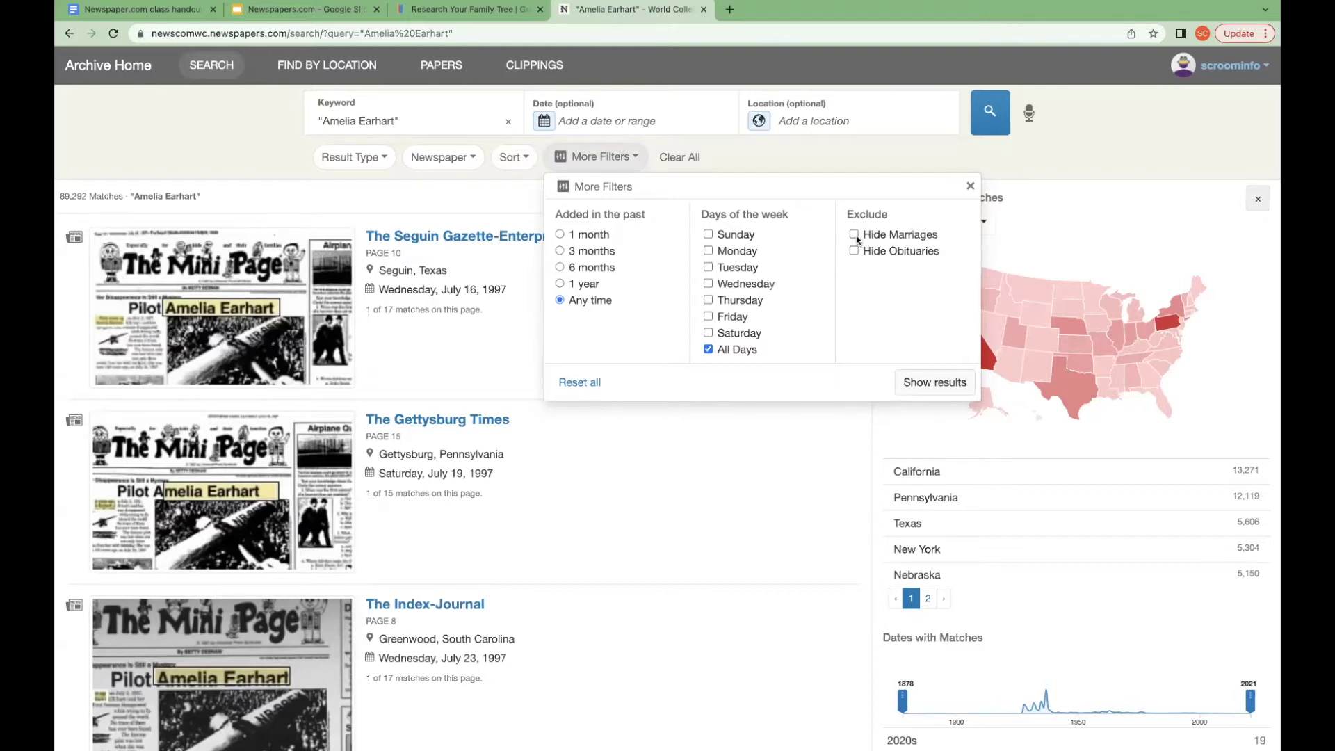
{"action": "left_click", "coordinate": [970, 187]}
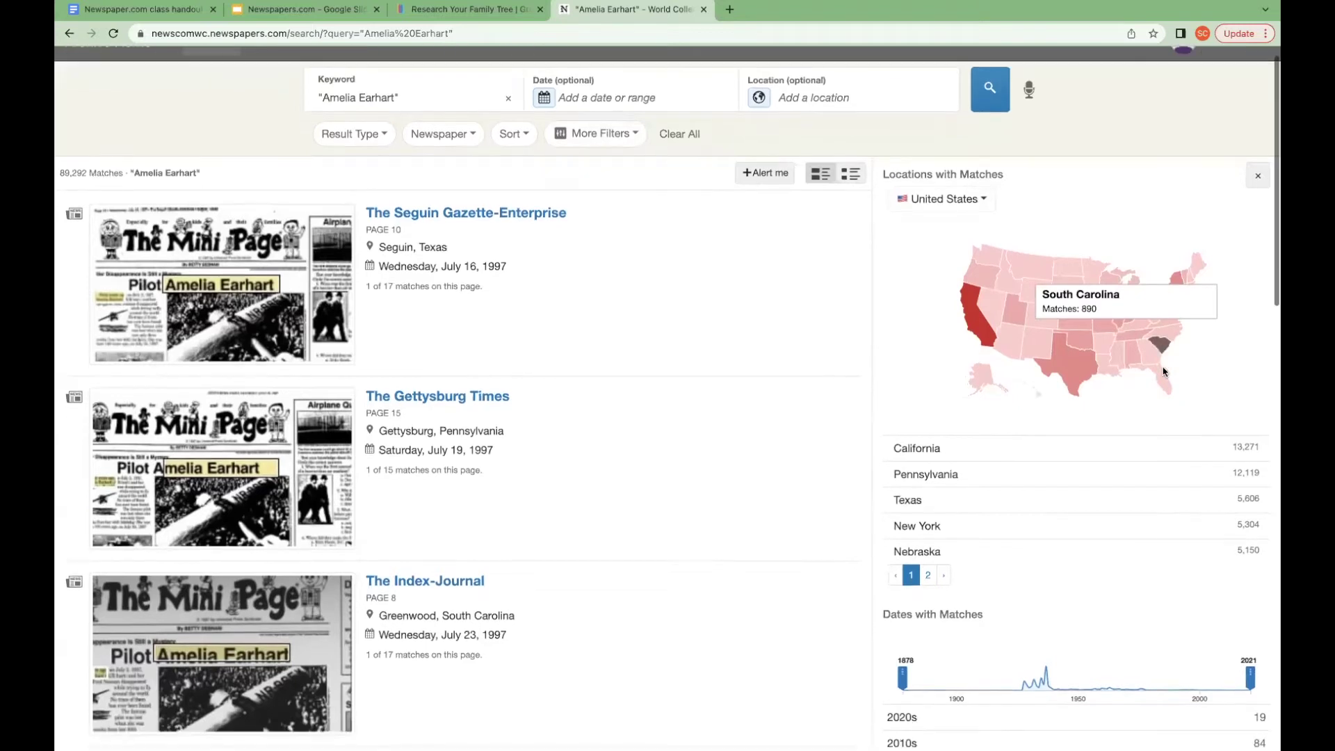
Step: Narrow the Dates with Matches timeline to the range 1927-1942
{"action": "scroll", "coordinate": [1163, 372], "scroll_direction": "down", "scroll_amount": 3}
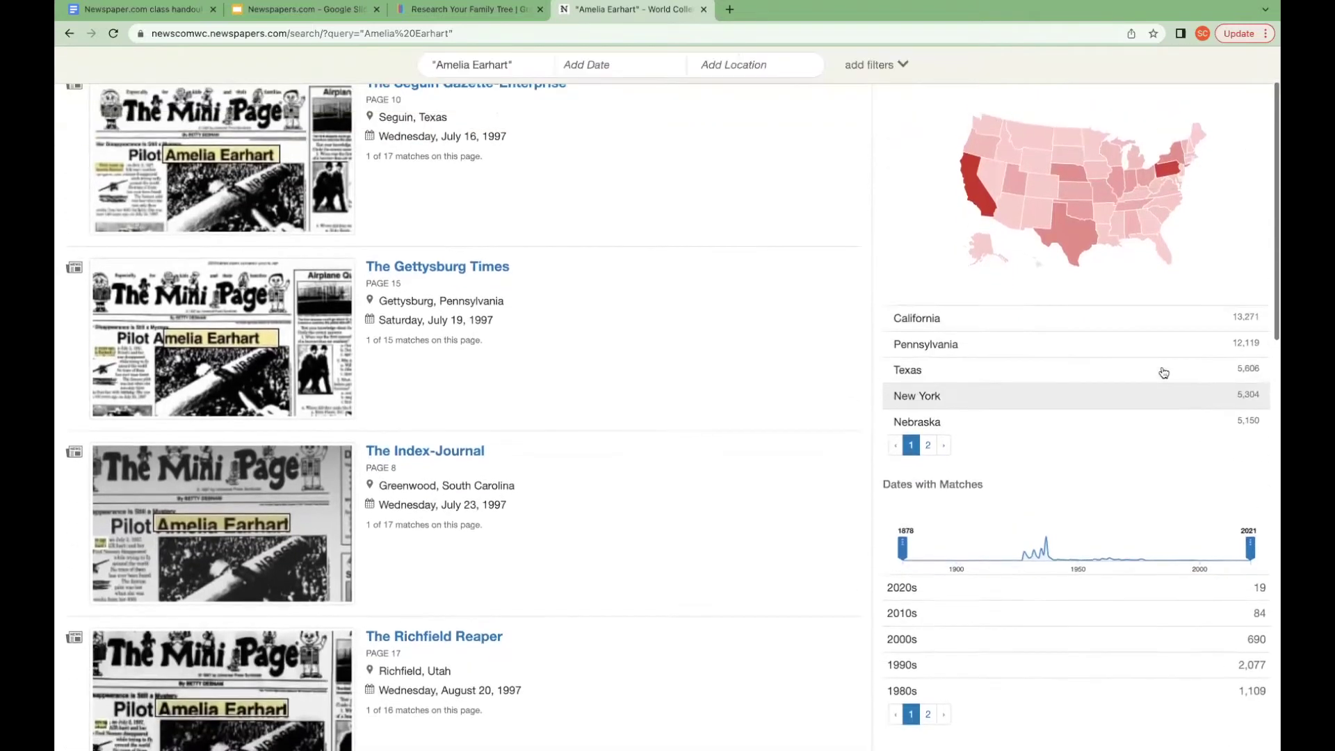
{"action": "scroll", "coordinate": [1161, 365], "scroll_direction": "up", "scroll_amount": 5}
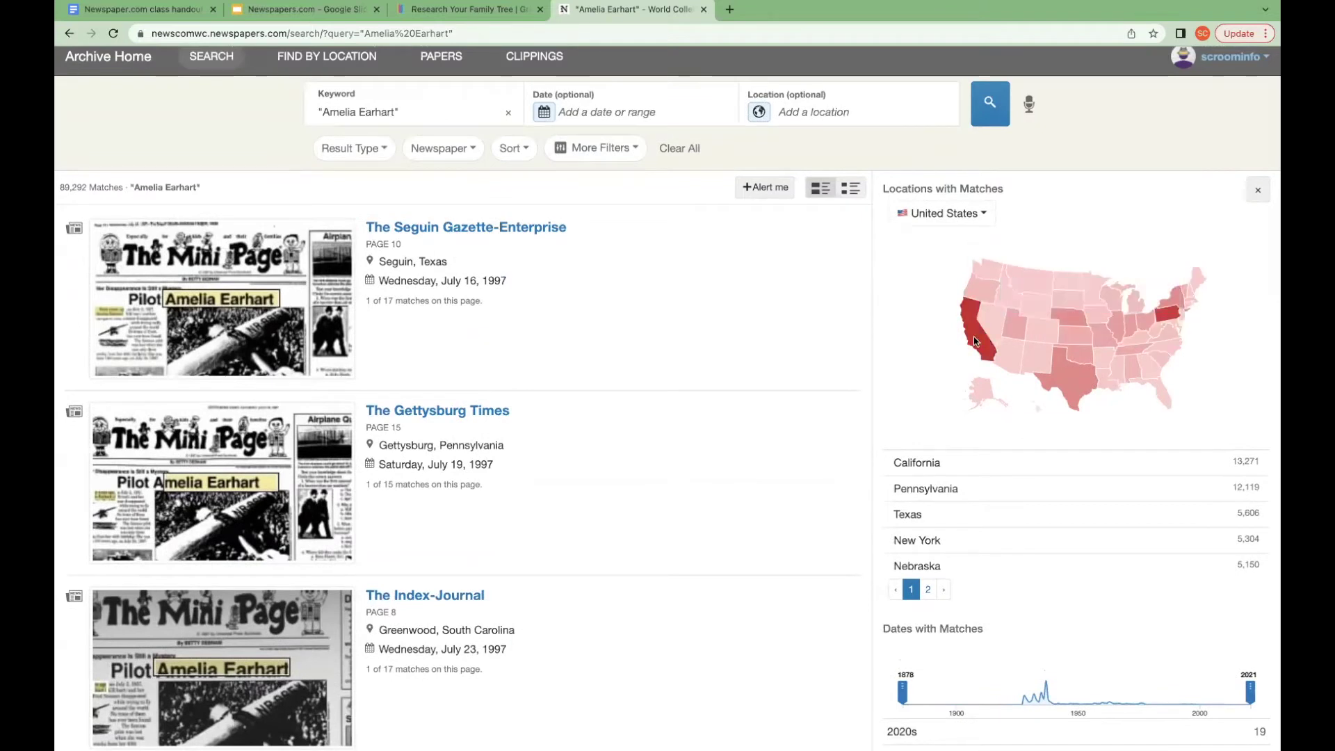
{"action": "scroll", "coordinate": [1220, 439], "scroll_direction": "up", "scroll_amount": 1}
{"action": "scroll", "coordinate": [1220, 443], "scroll_direction": "down", "scroll_amount": 5}
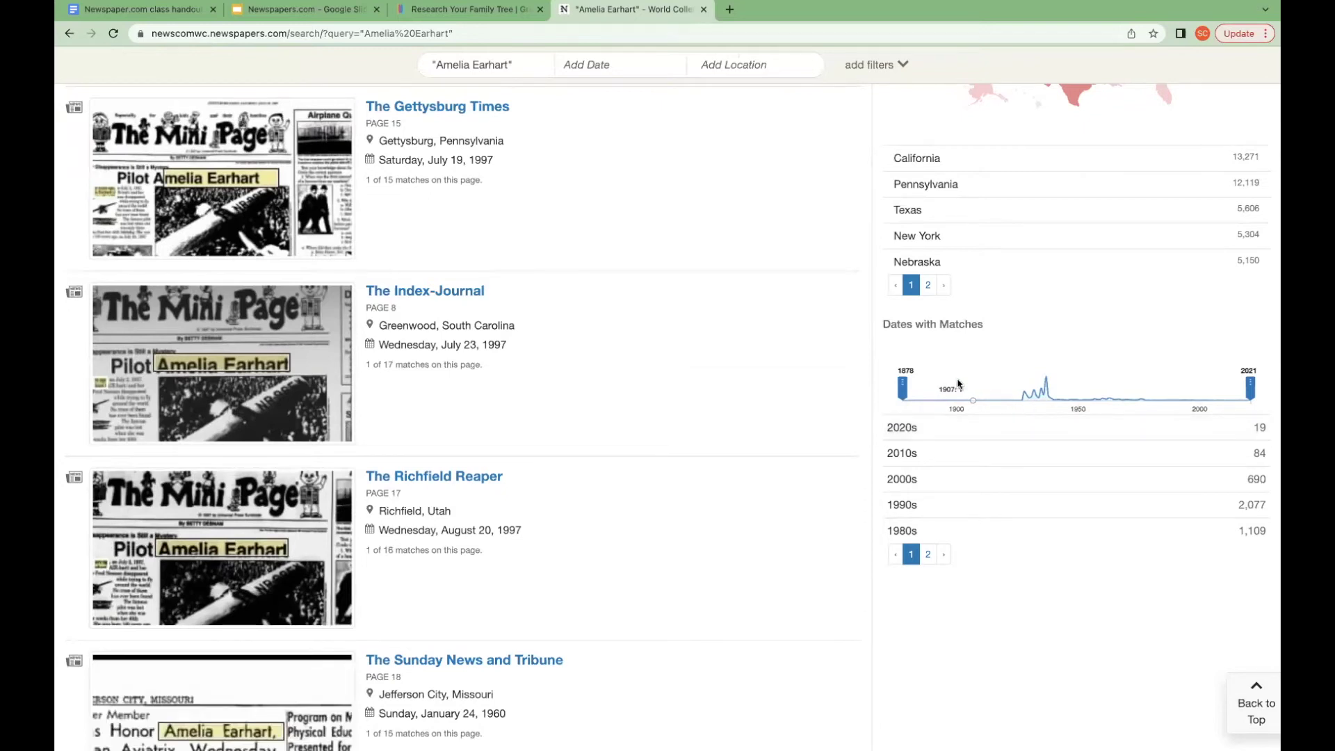
{"action": "left_click_drag", "start_coordinate": [902, 386], "coordinate": [986, 387]}
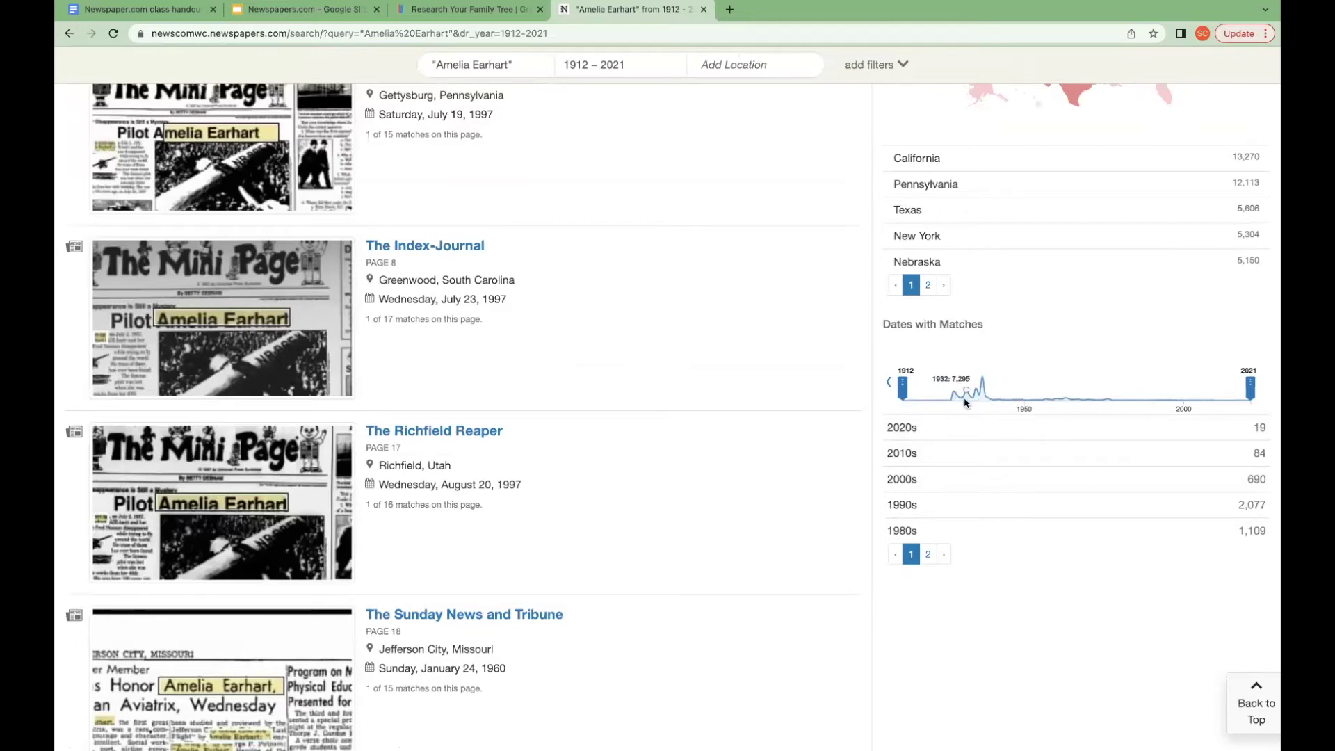
{"action": "left_click_drag", "start_coordinate": [1251, 387], "coordinate": [995, 372]}
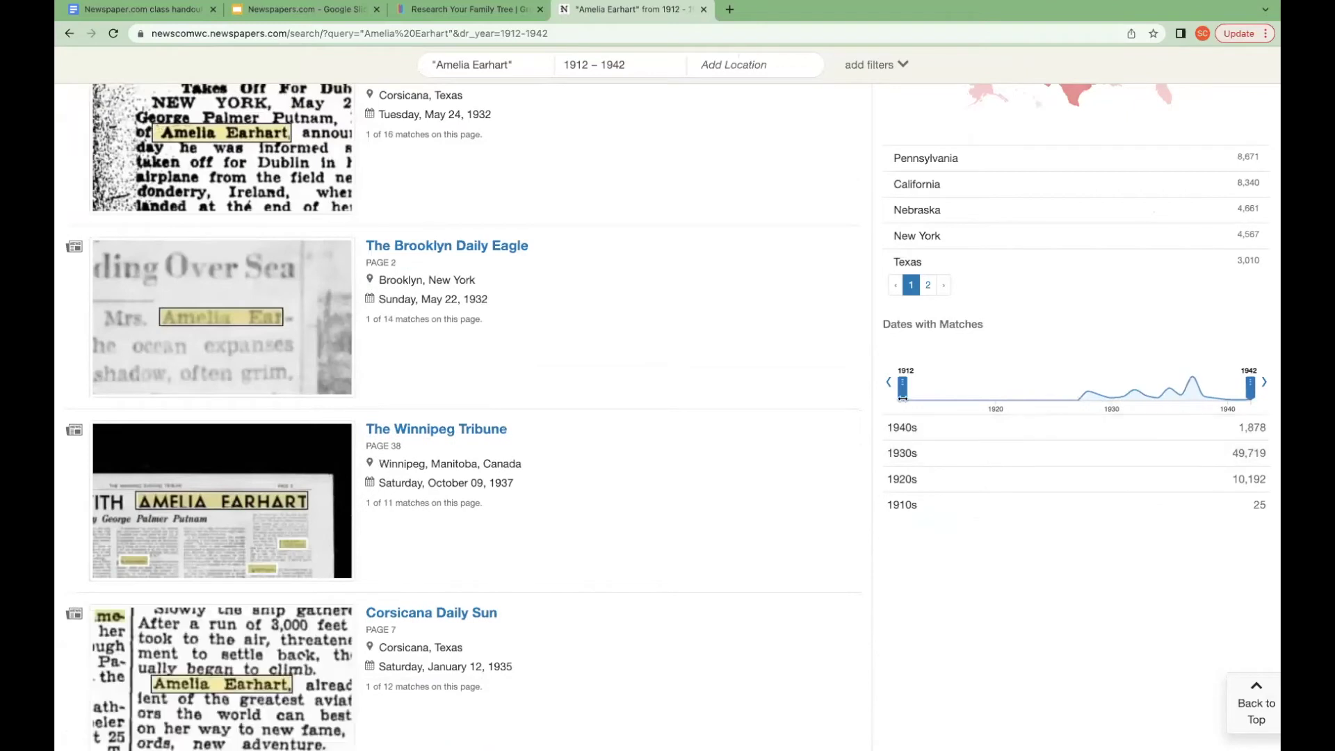
{"action": "left_click_drag", "start_coordinate": [902, 398], "coordinate": [1060, 400]}
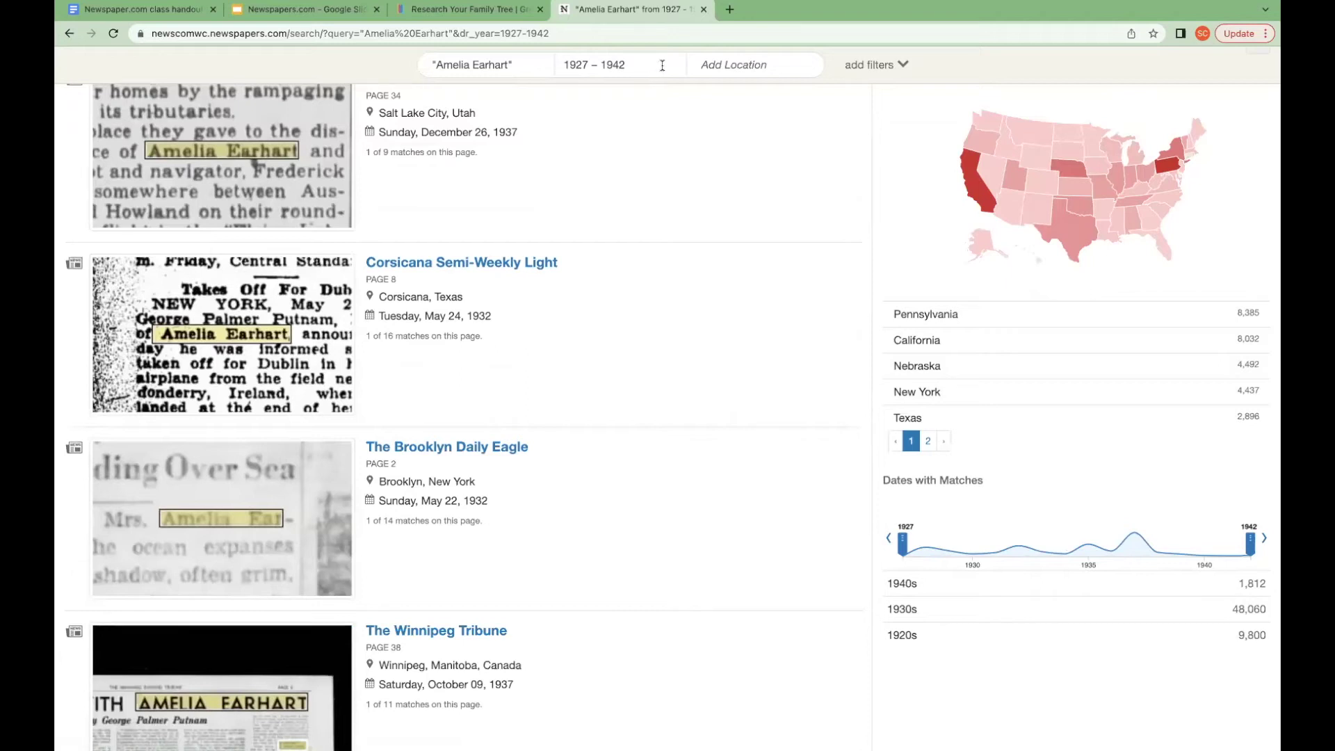
Step: Restrict the date matches to the 1930s and further to the year 1937
{"action": "left_click", "coordinate": [906, 614]}
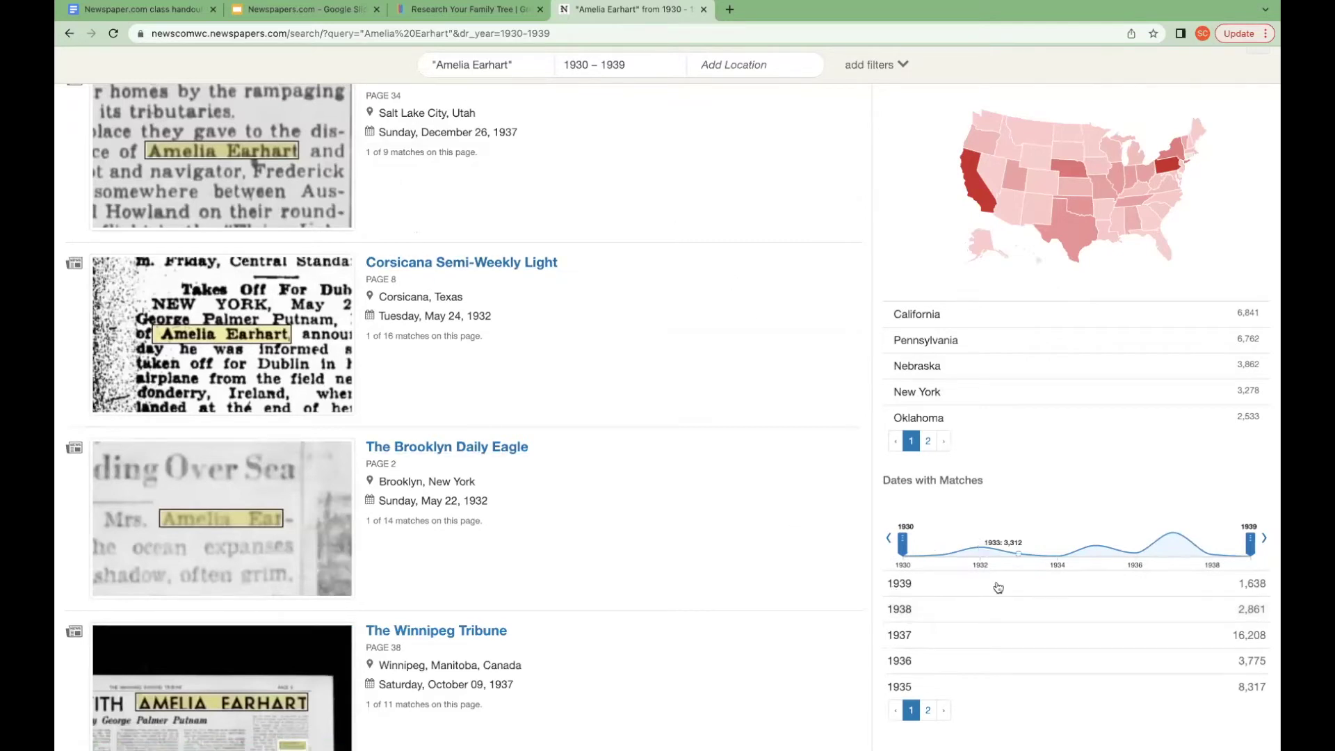
{"action": "left_click", "coordinate": [898, 635]}
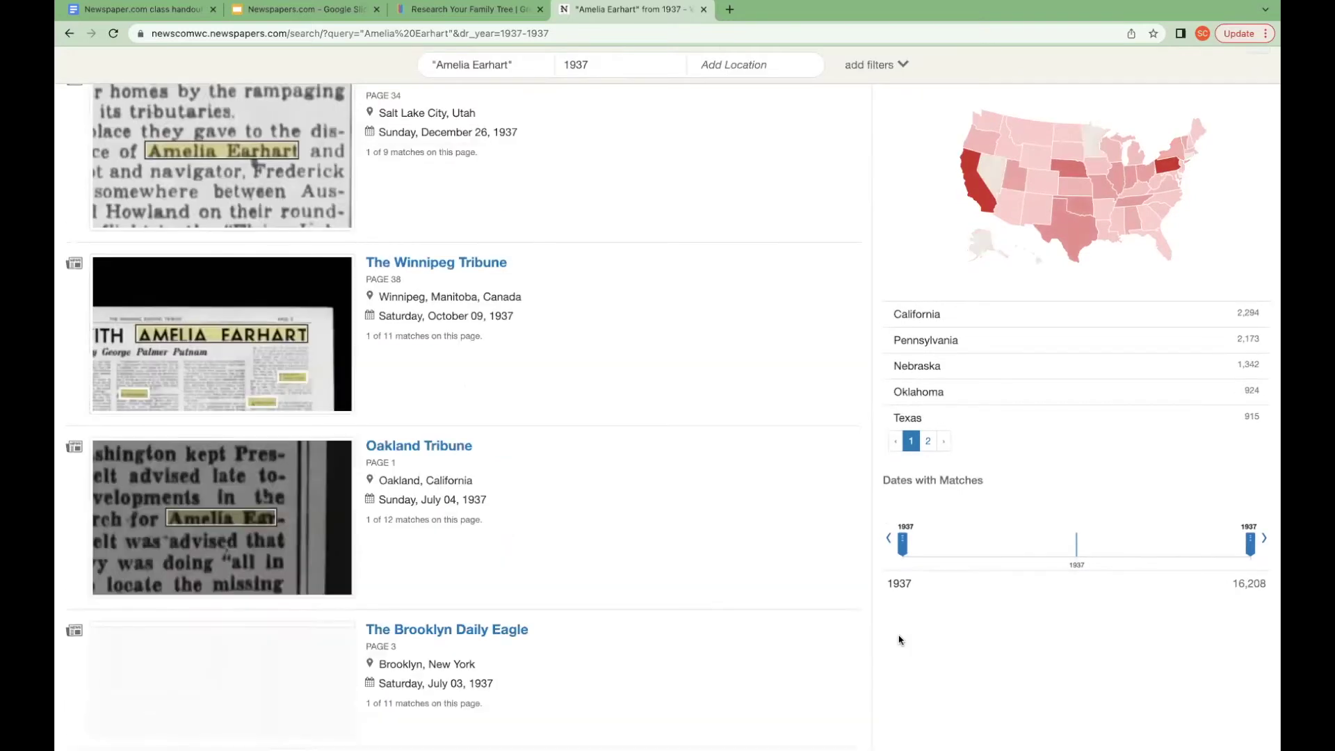
{"action": "scroll", "coordinate": [513, 346], "scroll_direction": "up", "scroll_amount": 3}
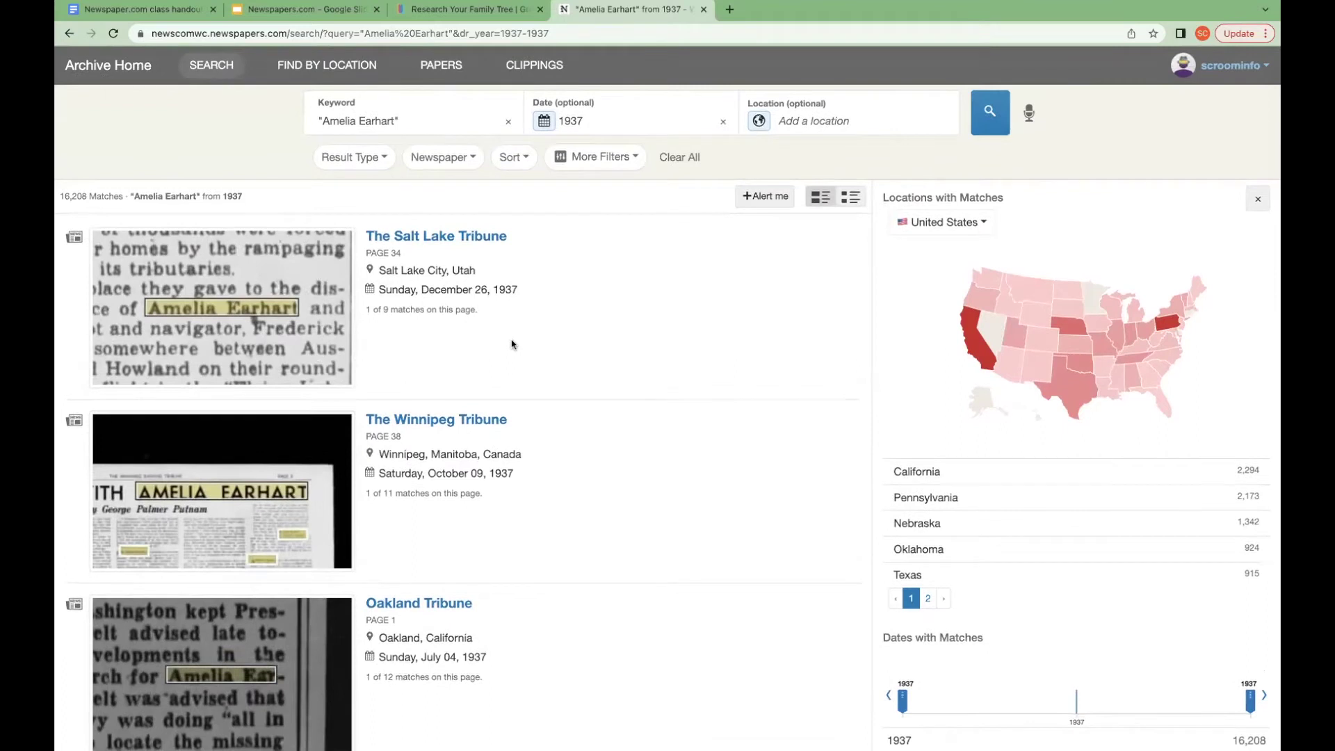
Step: Open the July 3, 1937 page 3 result from The Brooklyn Daily Eagle
{"action": "scroll", "coordinate": [513, 345], "scroll_direction": "down", "scroll_amount": 1}
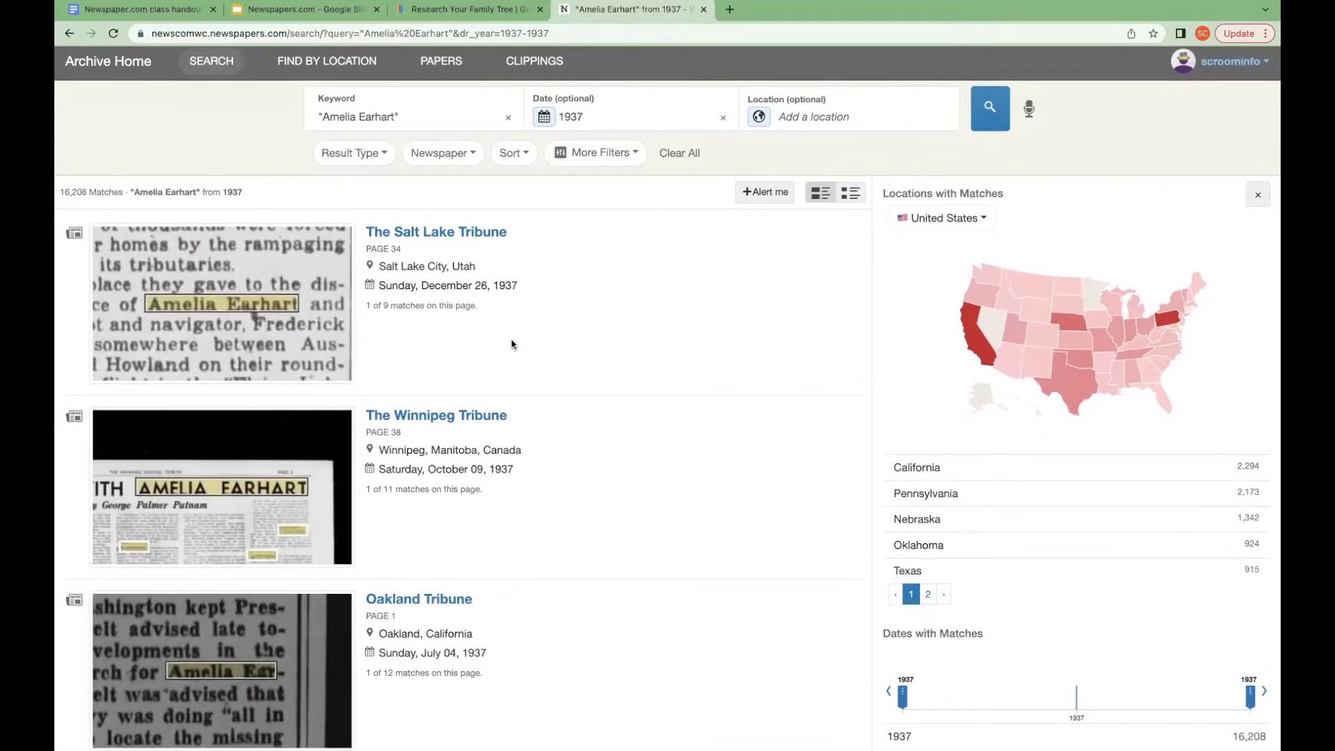
{"action": "scroll", "coordinate": [512, 345], "scroll_direction": "down", "scroll_amount": 4}
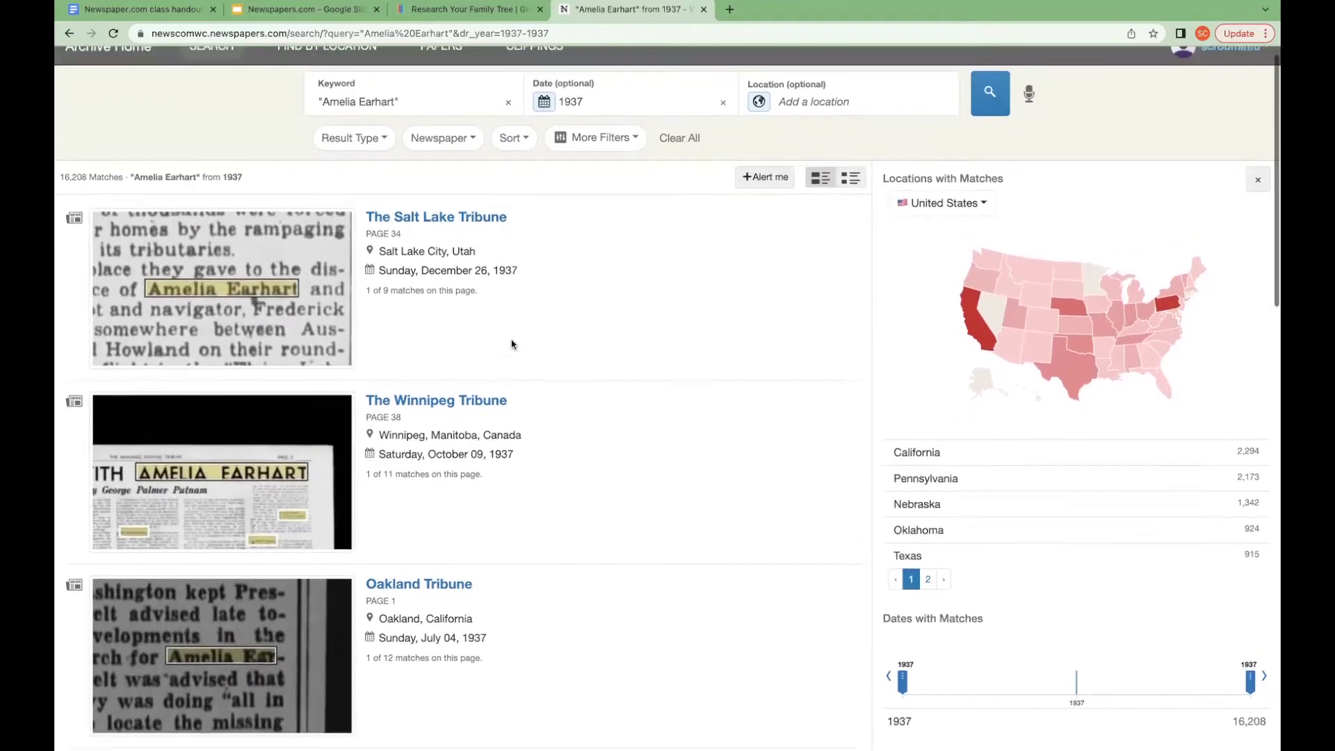
{"action": "scroll", "coordinate": [512, 344], "scroll_direction": "down", "scroll_amount": 4}
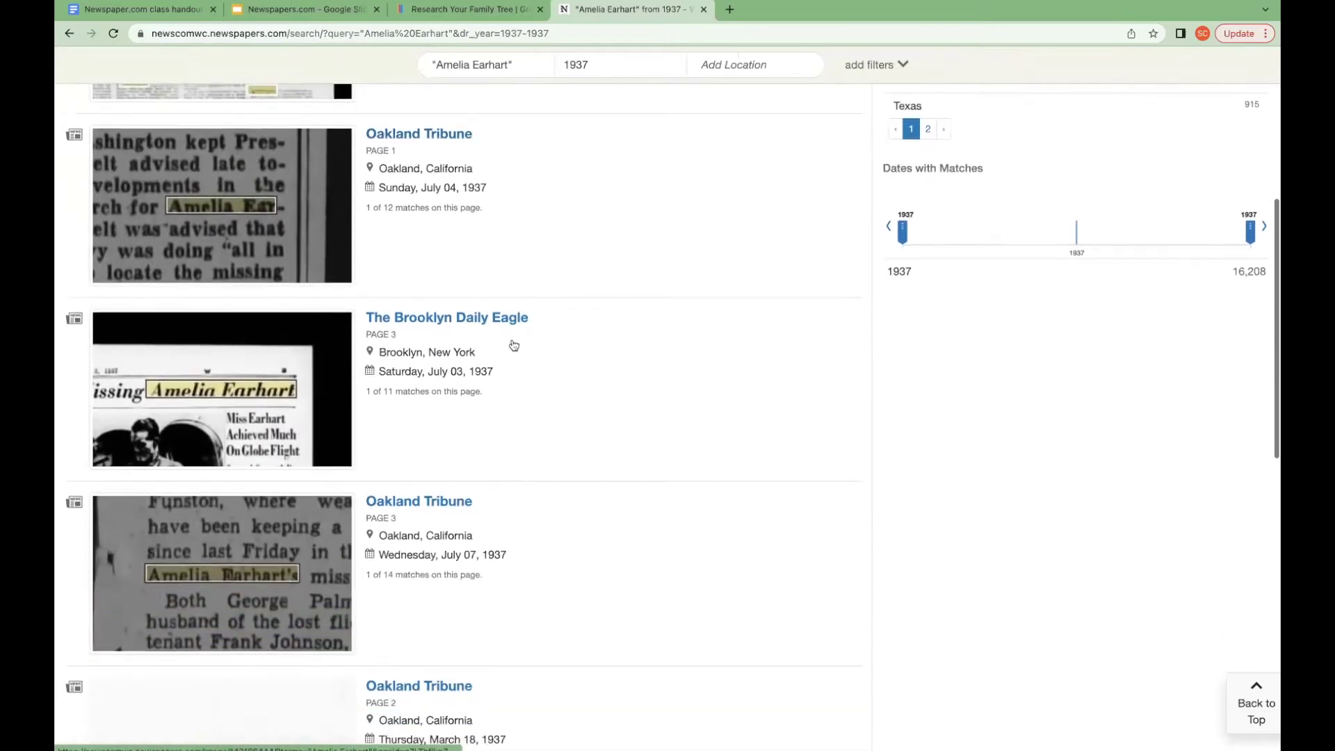
{"action": "left_click", "coordinate": [449, 319]}
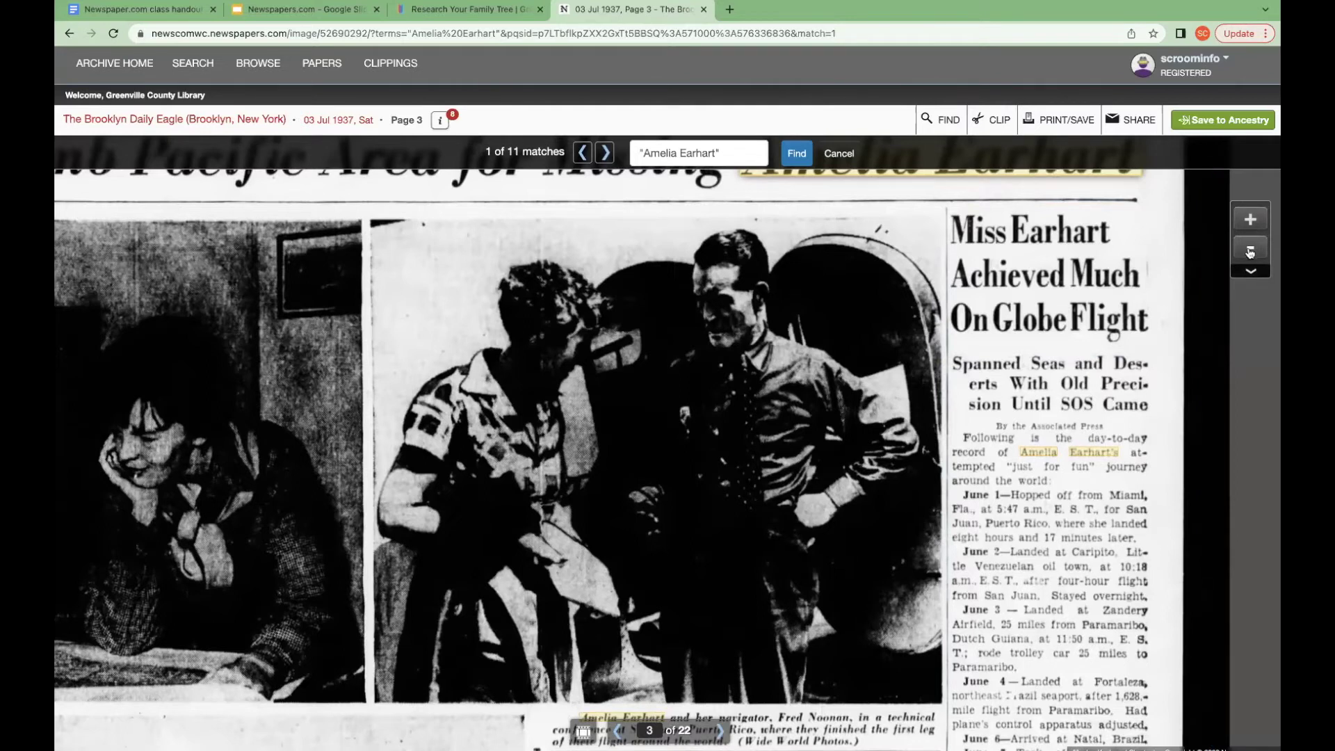
Step: Zoom out on the newspaper page and examine its Amelia Earhart headlines, photos, articles and route map
{"action": "scroll", "coordinate": [1101, 329], "scroll_direction": "up", "scroll_amount": 3}
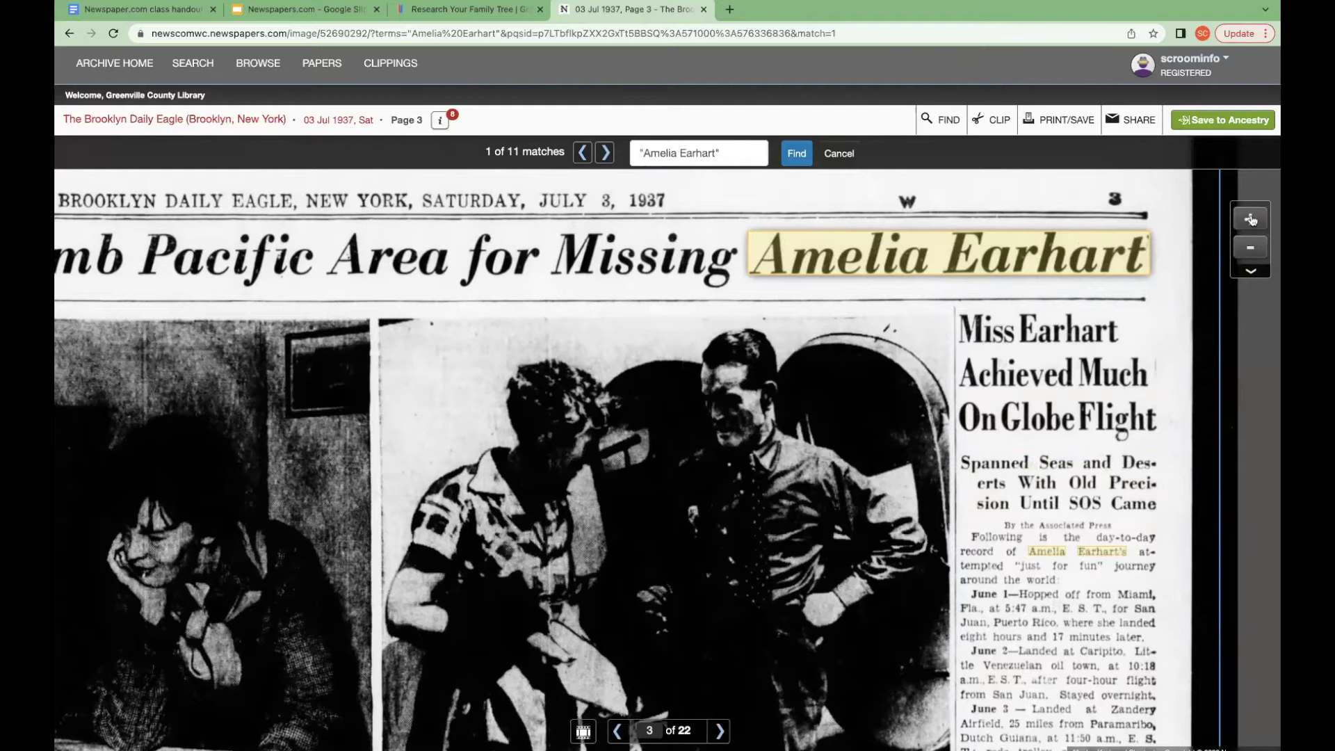
{"action": "left_click", "coordinate": [1250, 248]}
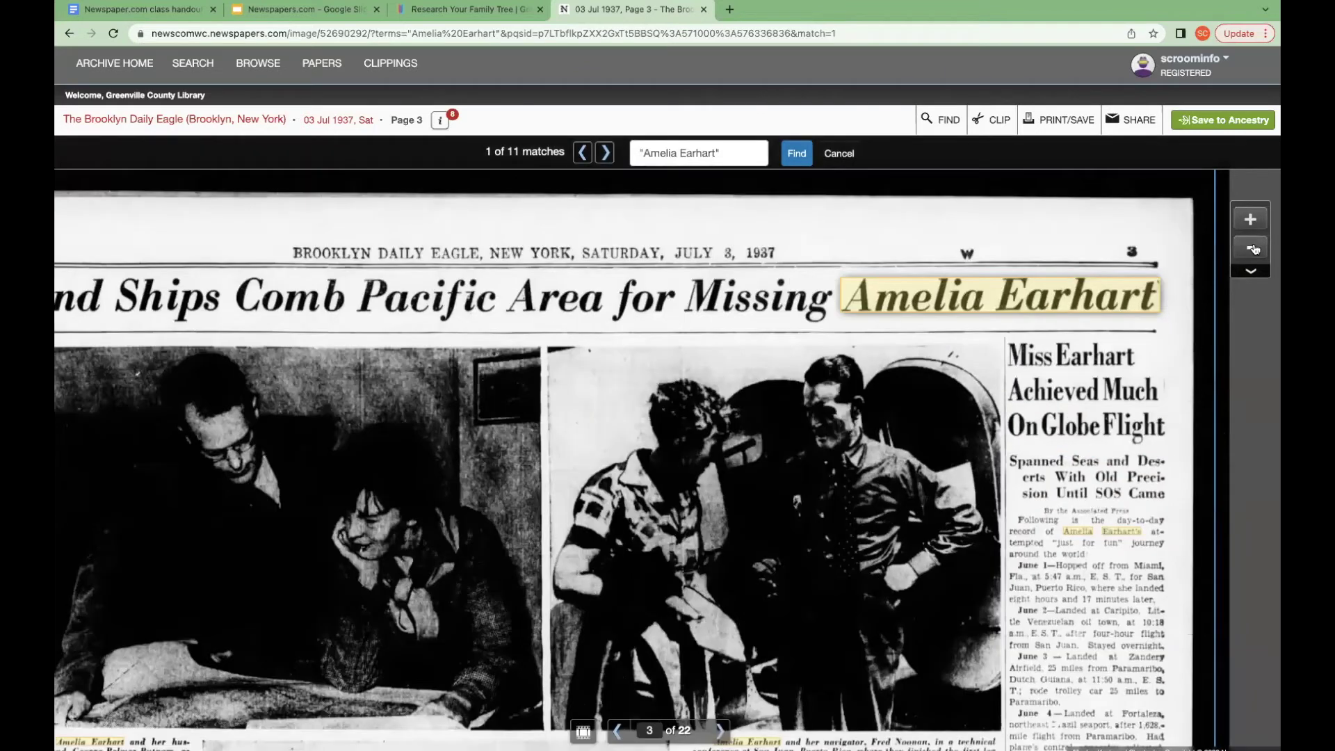
{"action": "left_click", "coordinate": [1250, 247]}
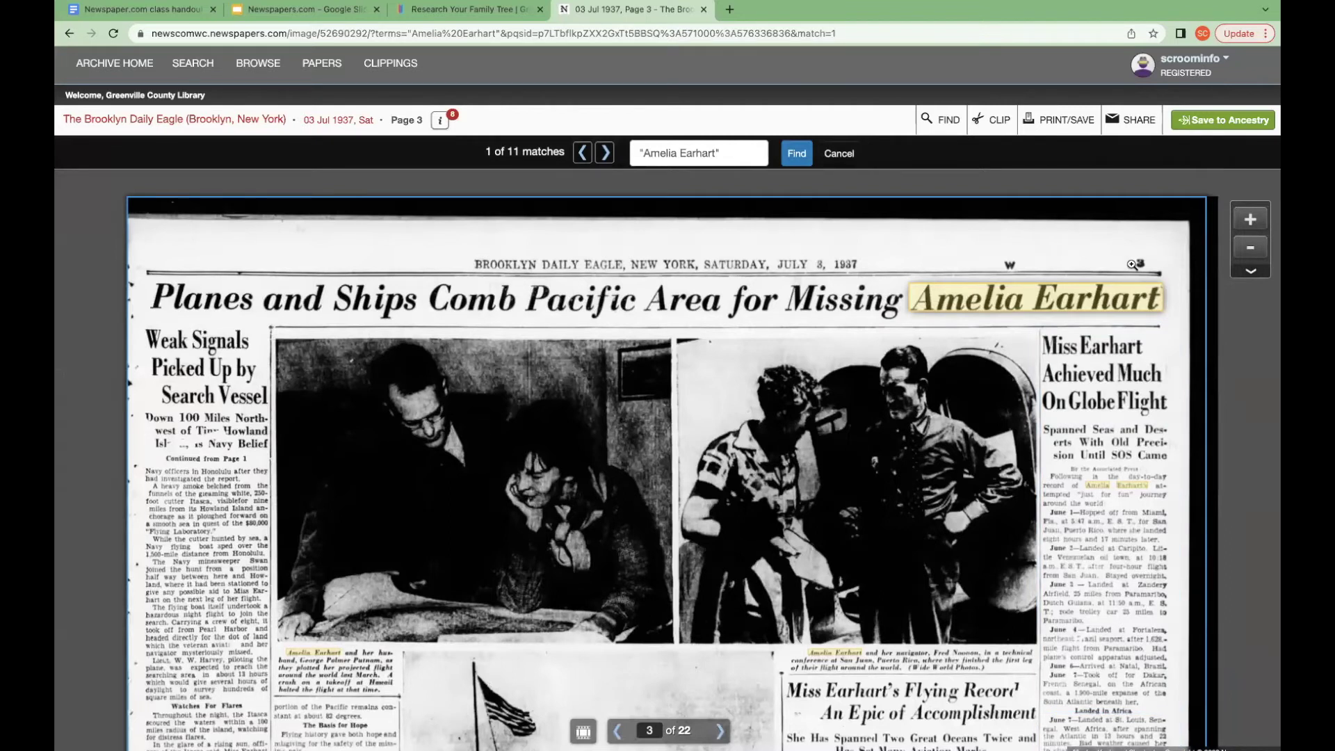
{"action": "scroll", "coordinate": [1132, 265], "scroll_direction": "down", "scroll_amount": 1}
{"action": "scroll", "coordinate": [1094, 211], "scroll_direction": "down", "scroll_amount": 2}
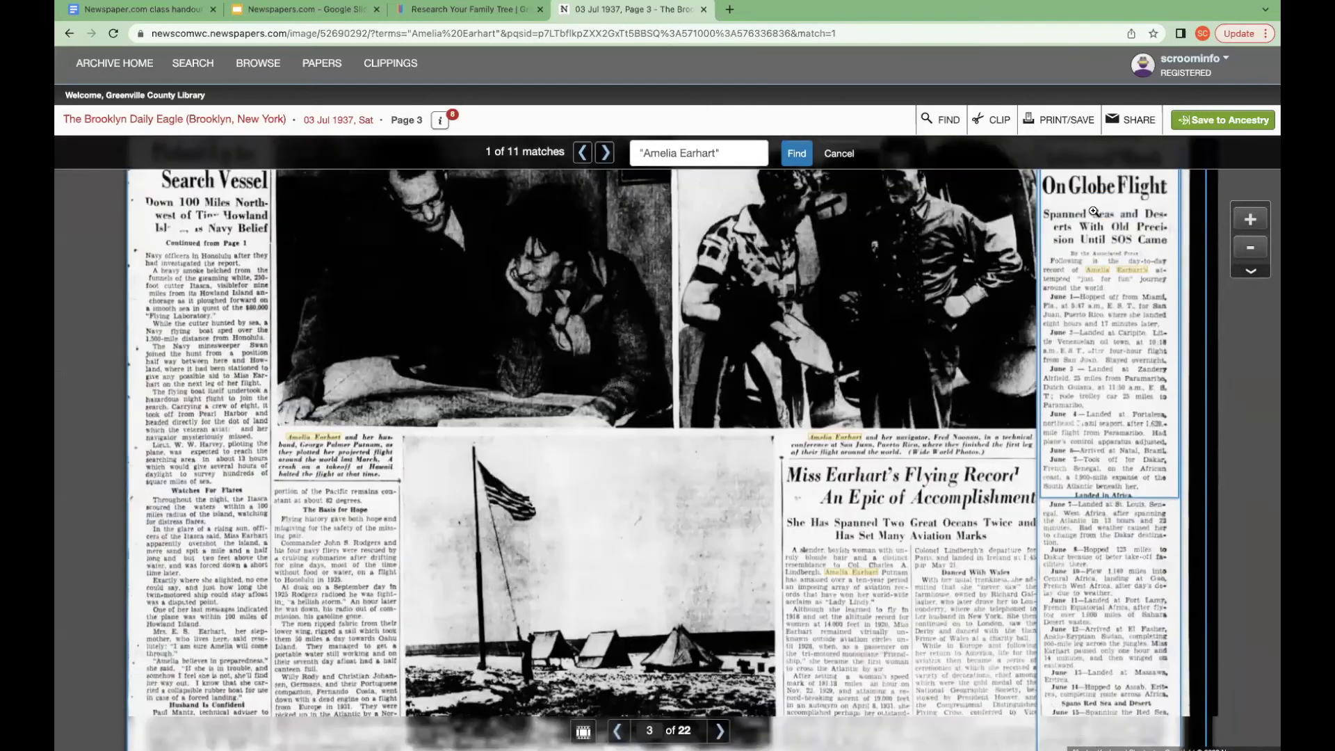
{"action": "scroll", "coordinate": [1008, 416], "scroll_direction": "down", "scroll_amount": 3}
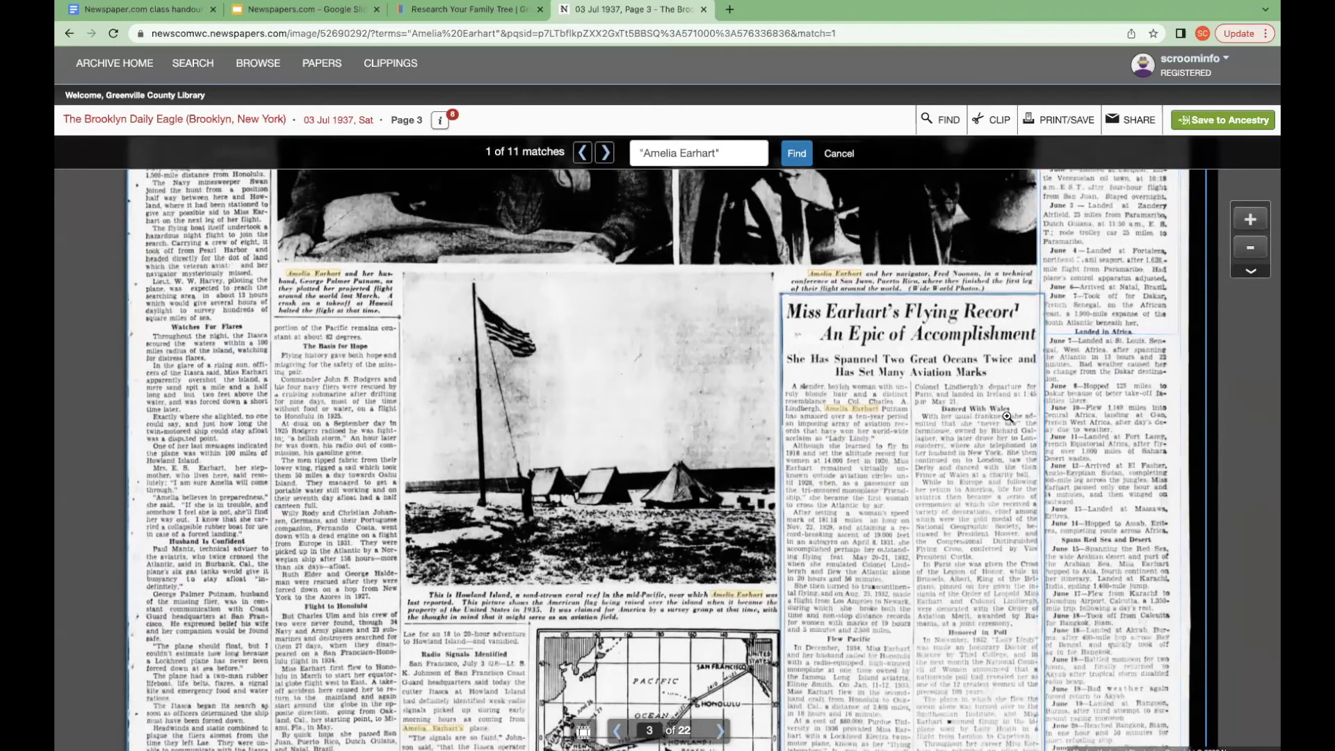
{"action": "scroll", "coordinate": [1007, 416], "scroll_direction": "down", "scroll_amount": 1}
{"action": "scroll", "coordinate": [966, 305], "scroll_direction": "down", "scroll_amount": 4}
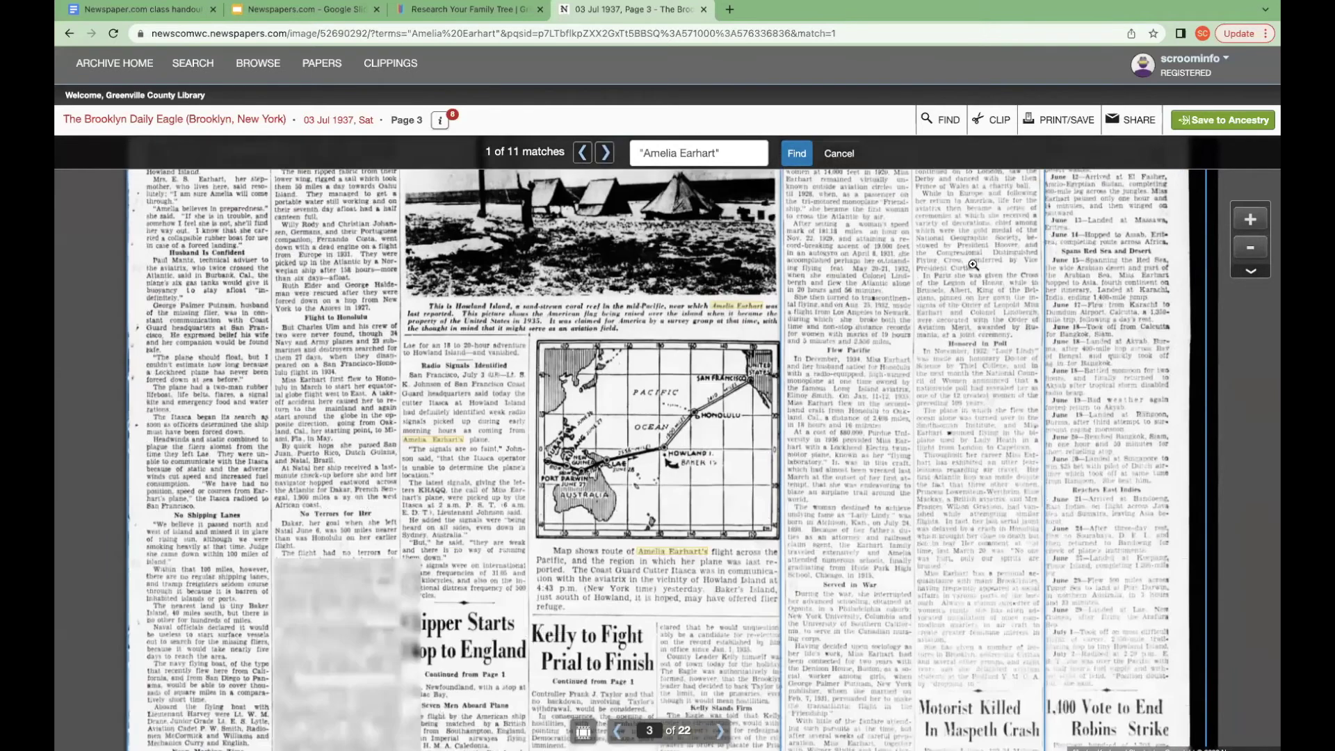
{"action": "scroll", "coordinate": [951, 216], "scroll_direction": "down", "scroll_amount": 2}
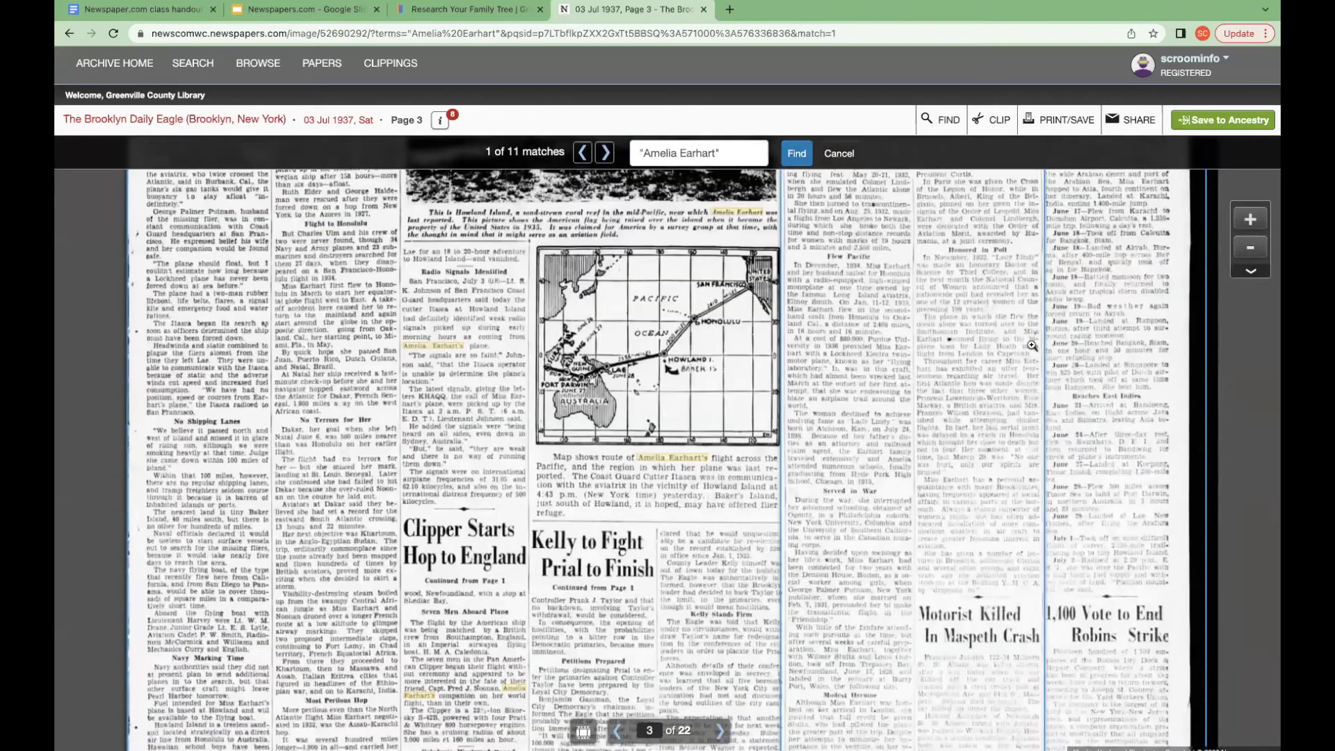
{"action": "scroll", "coordinate": [1064, 362], "scroll_direction": "up", "scroll_amount": 3}
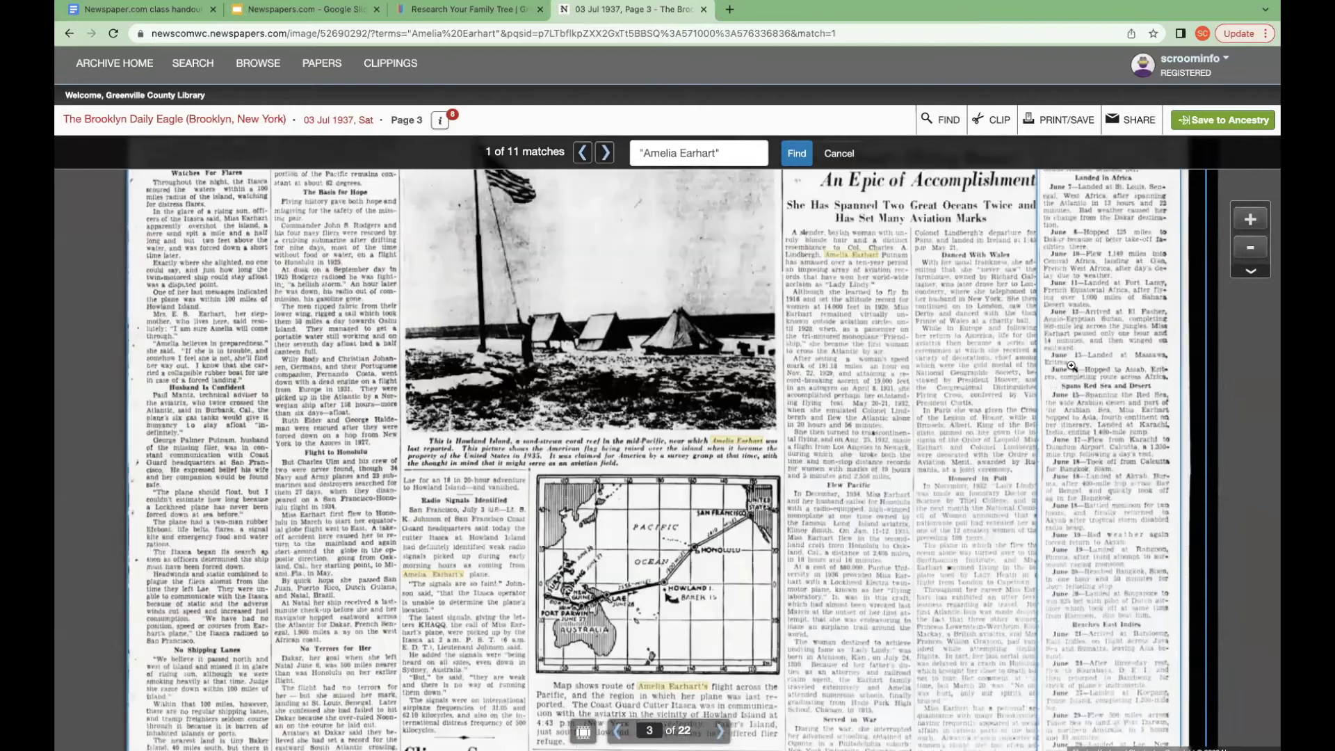
{"action": "scroll", "coordinate": [1084, 403], "scroll_direction": "up", "scroll_amount": 7}
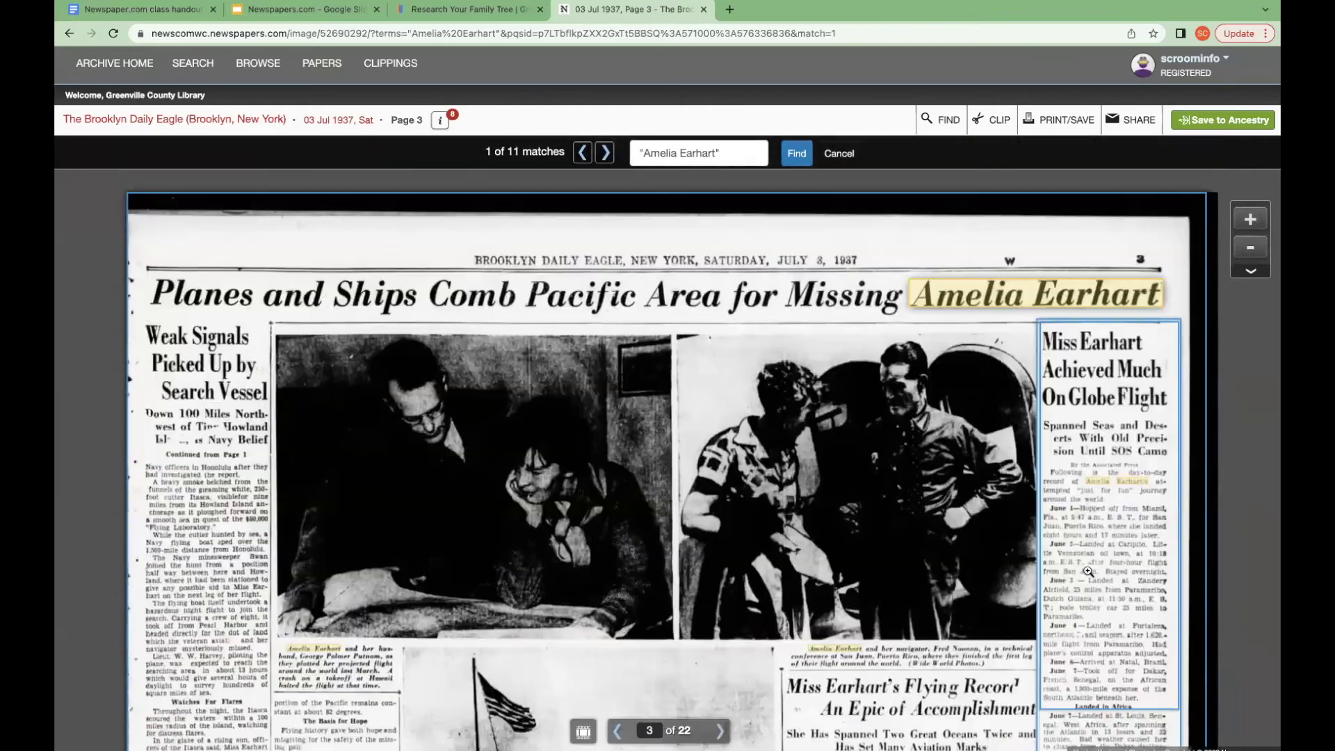
Step: Try brightness -1, contrast 40 and inverted colours on the page image, and reset the adjustments
{"action": "left_click", "coordinate": [1250, 273]}
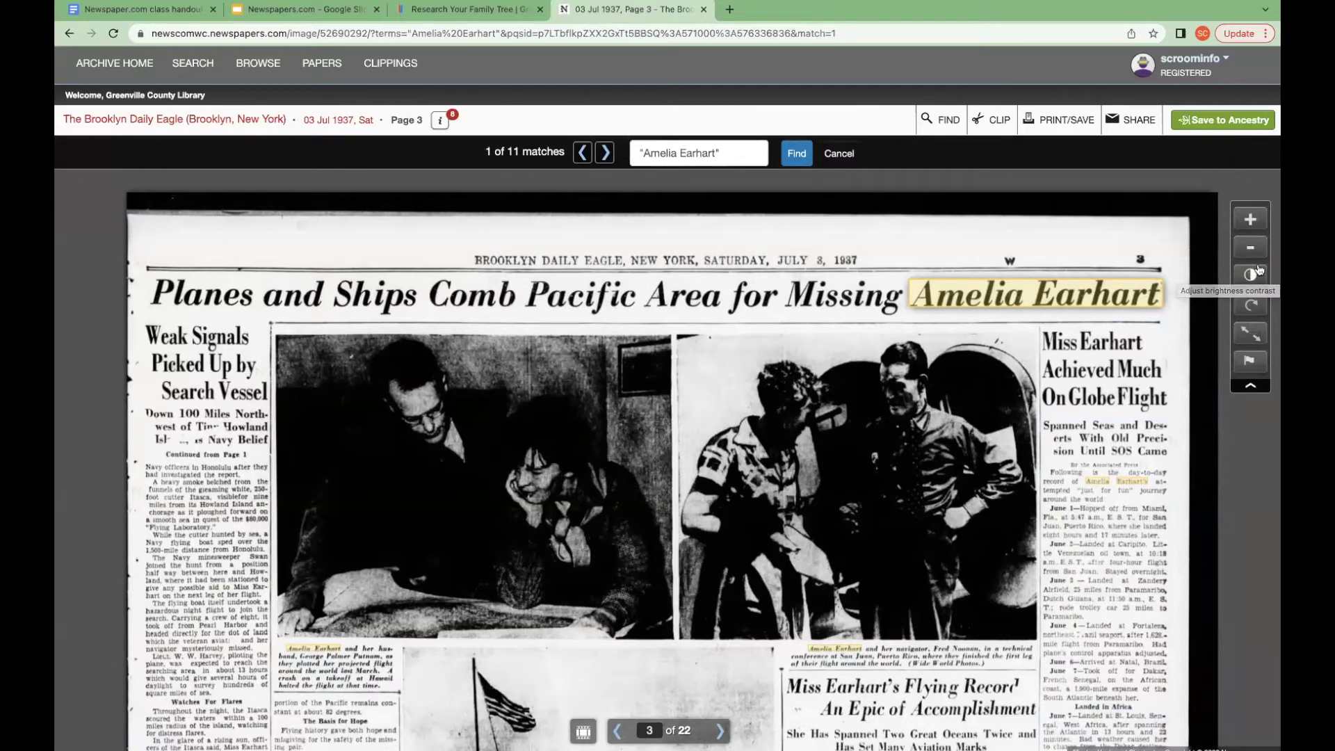
{"action": "left_click", "coordinate": [1249, 277]}
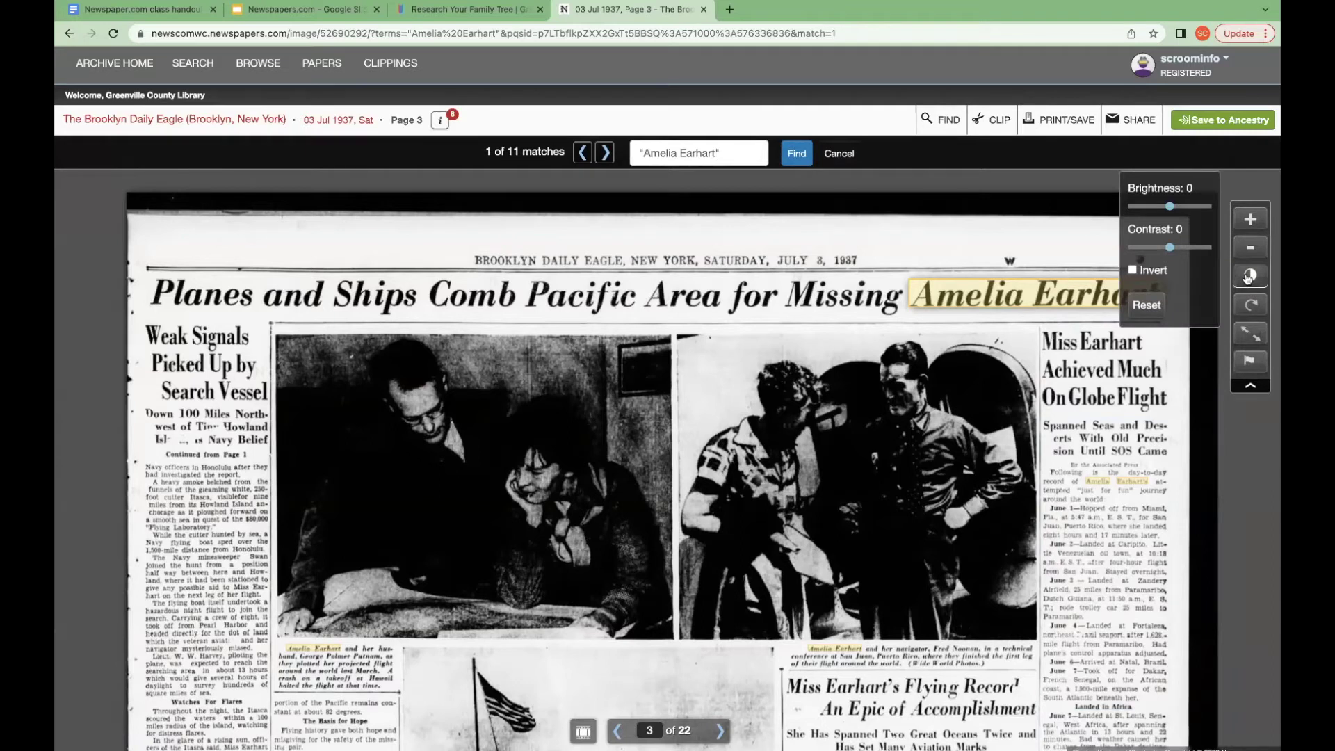
{"action": "left_click_drag", "start_coordinate": [1169, 207], "coordinate": [1161, 209]}
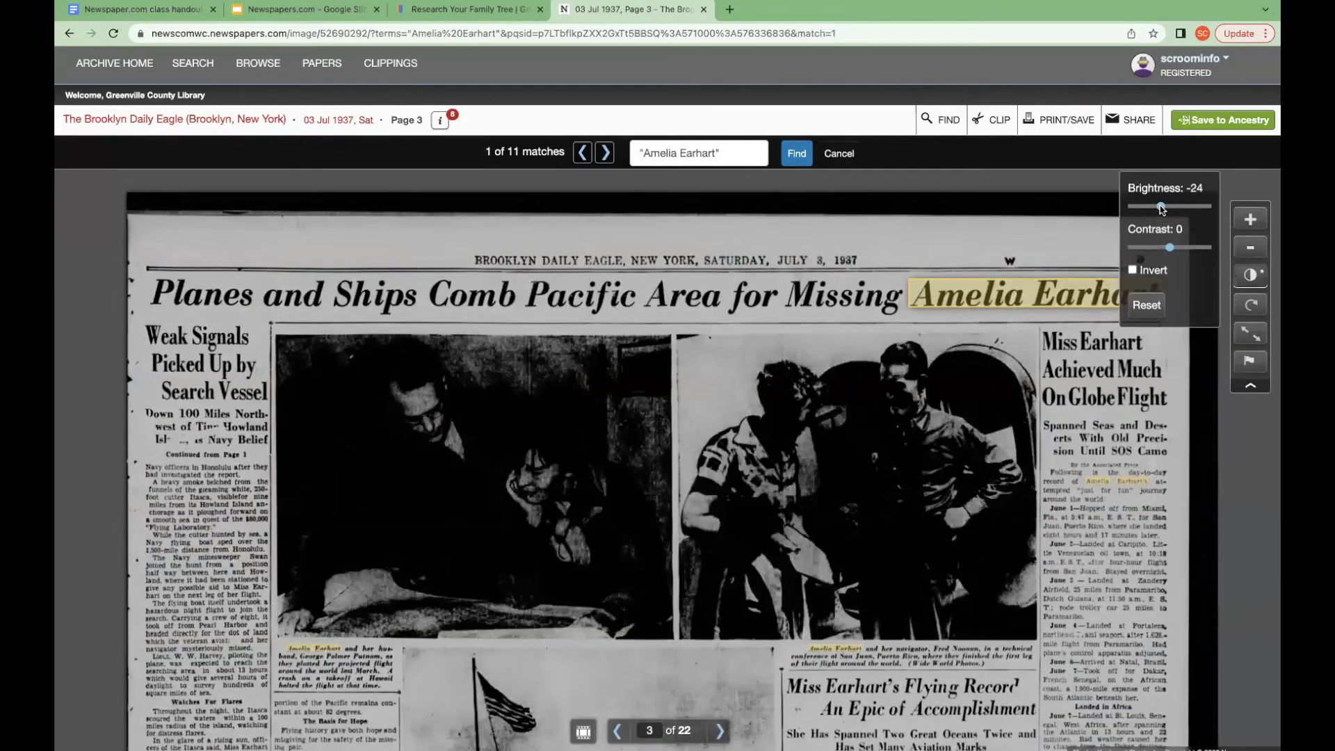
{"action": "left_click_drag", "start_coordinate": [1163, 209], "coordinate": [1185, 250]}
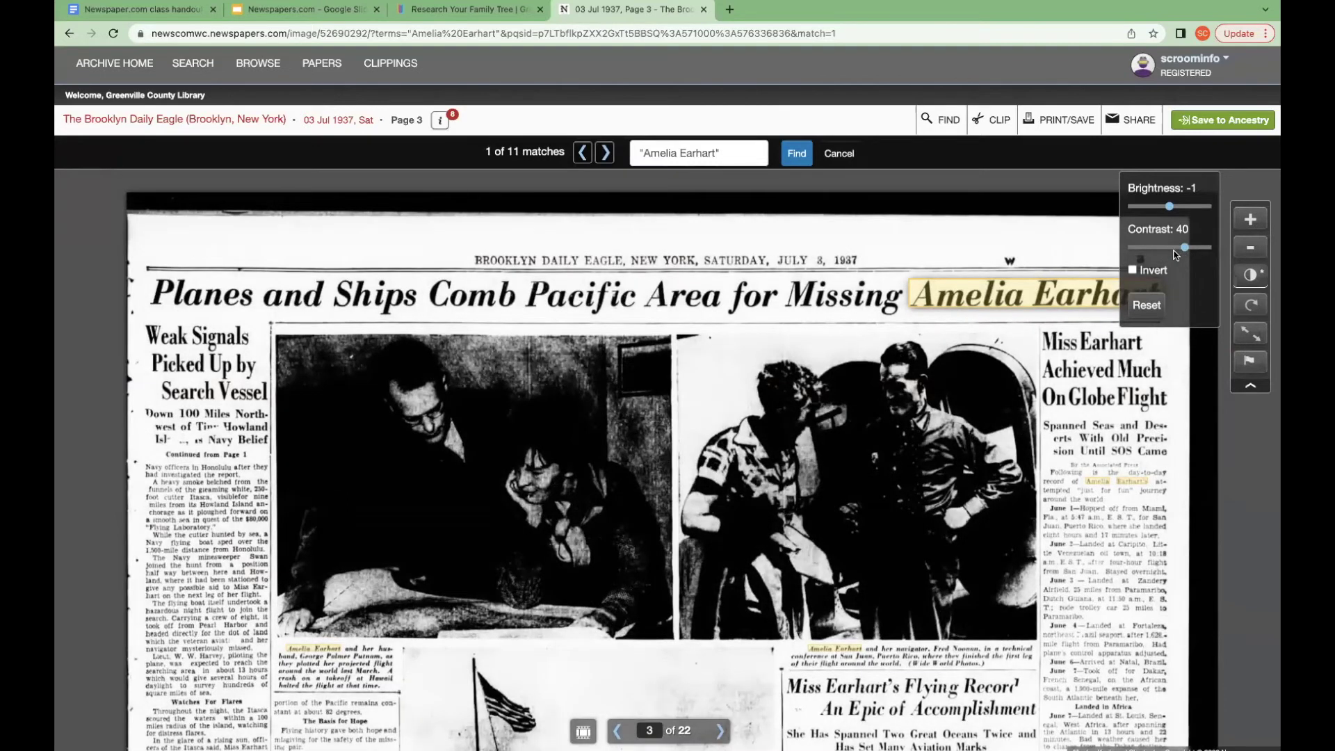
{"action": "left_click", "coordinate": [1132, 271]}
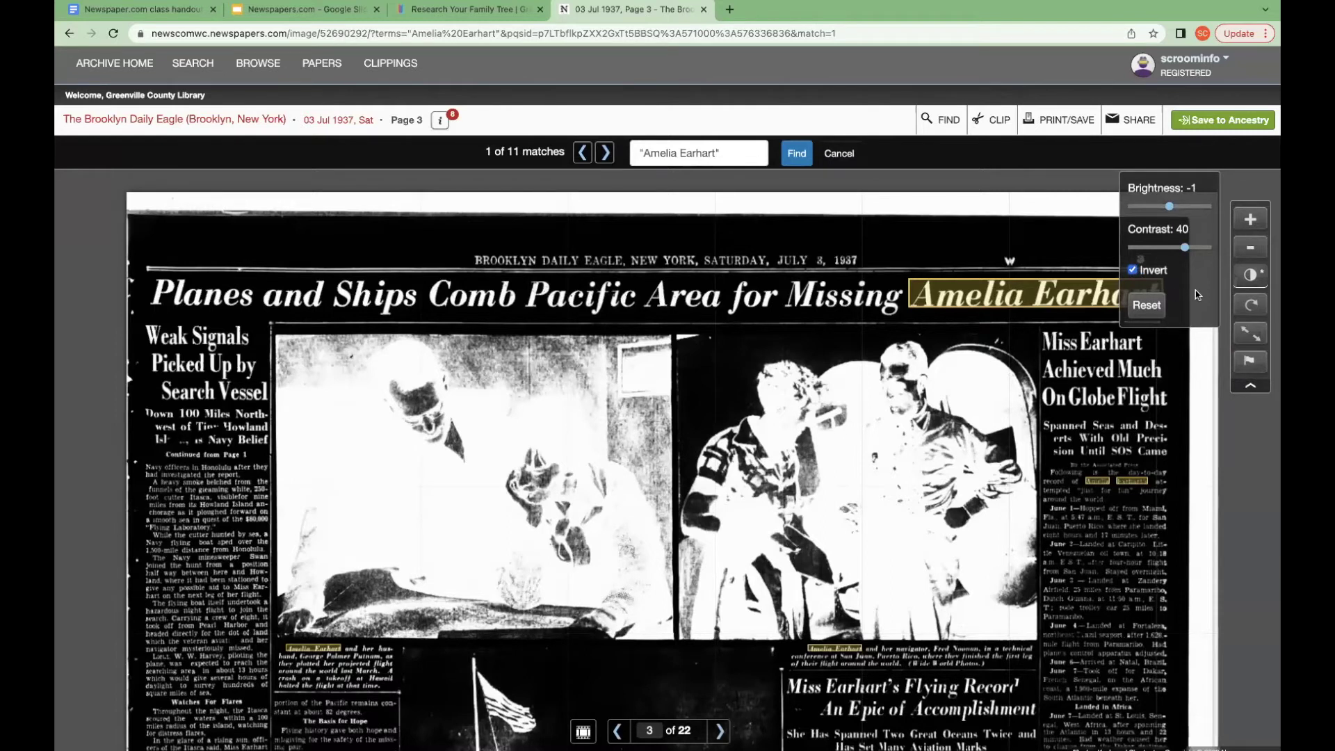
{"action": "left_click", "coordinate": [1147, 305]}
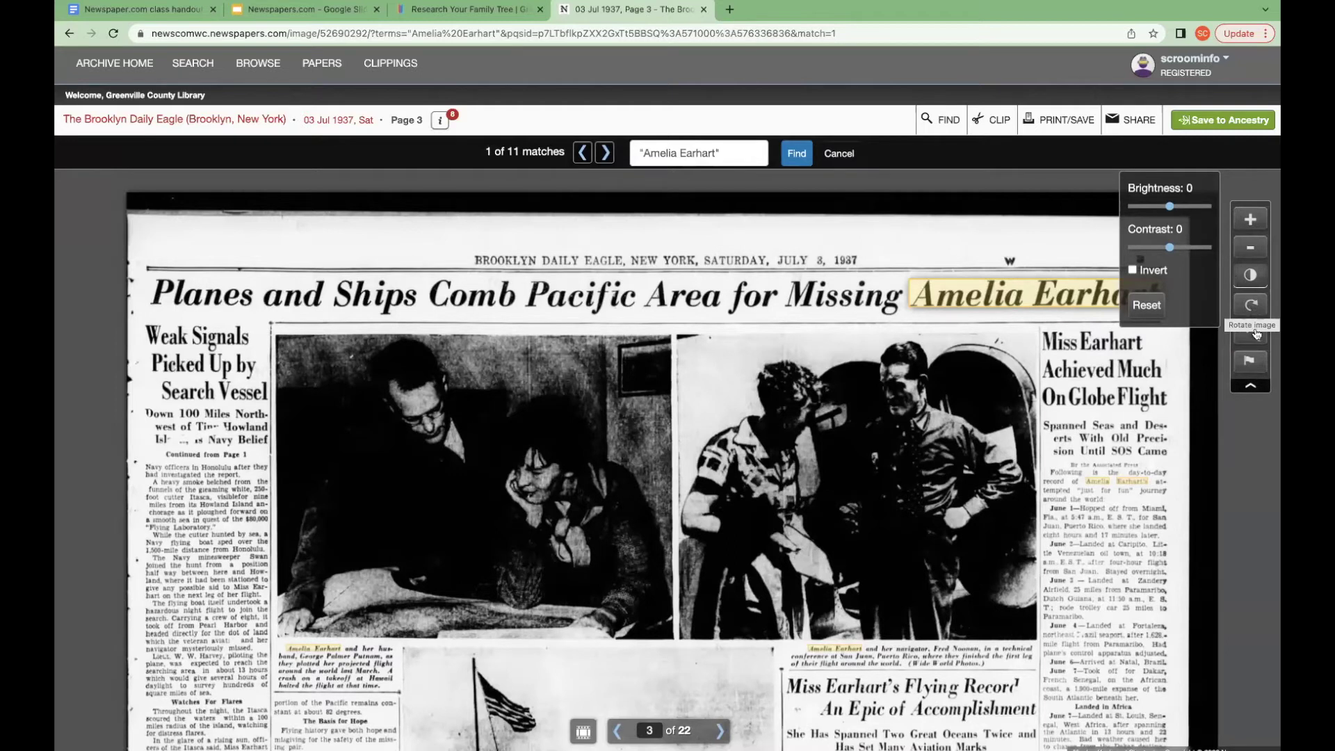
{"action": "left_click", "coordinate": [1251, 387]}
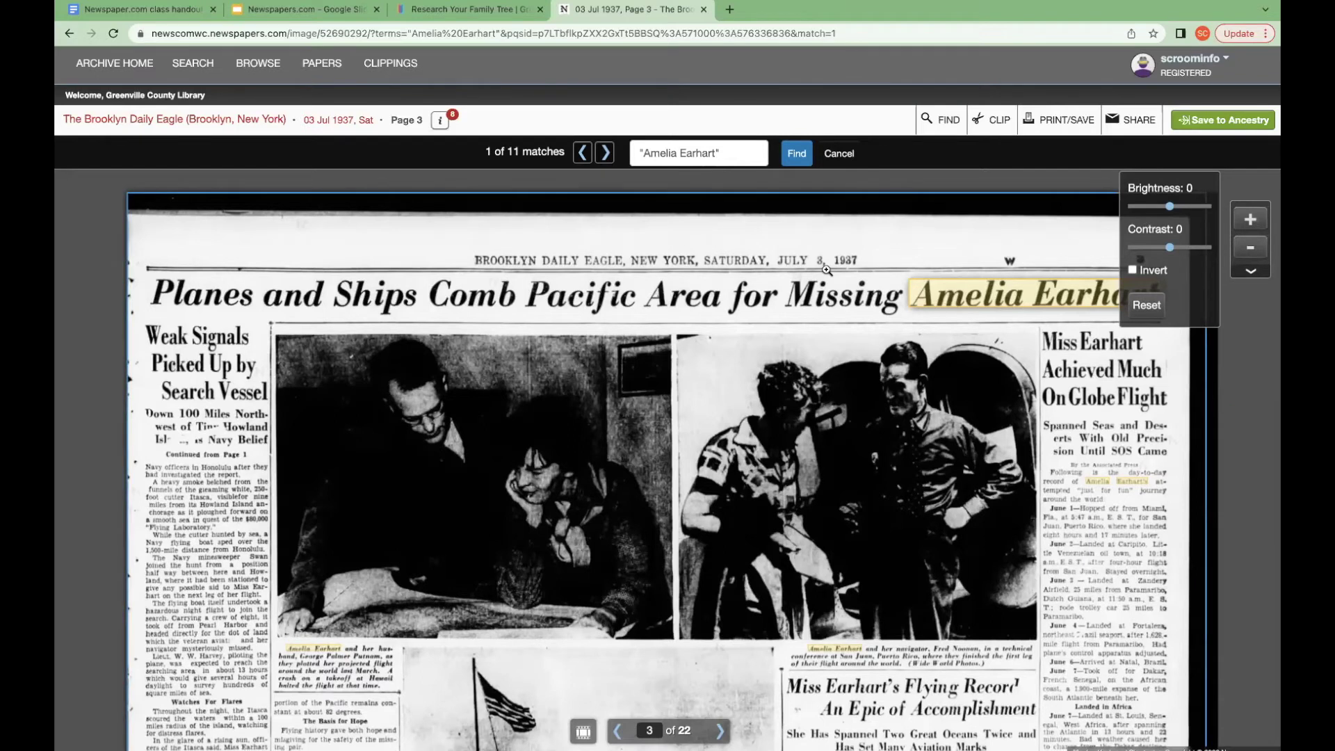
Step: Step through the "Amelia Earhart" matches on the page up to the eighth match
{"action": "left_click", "coordinate": [729, 153]}
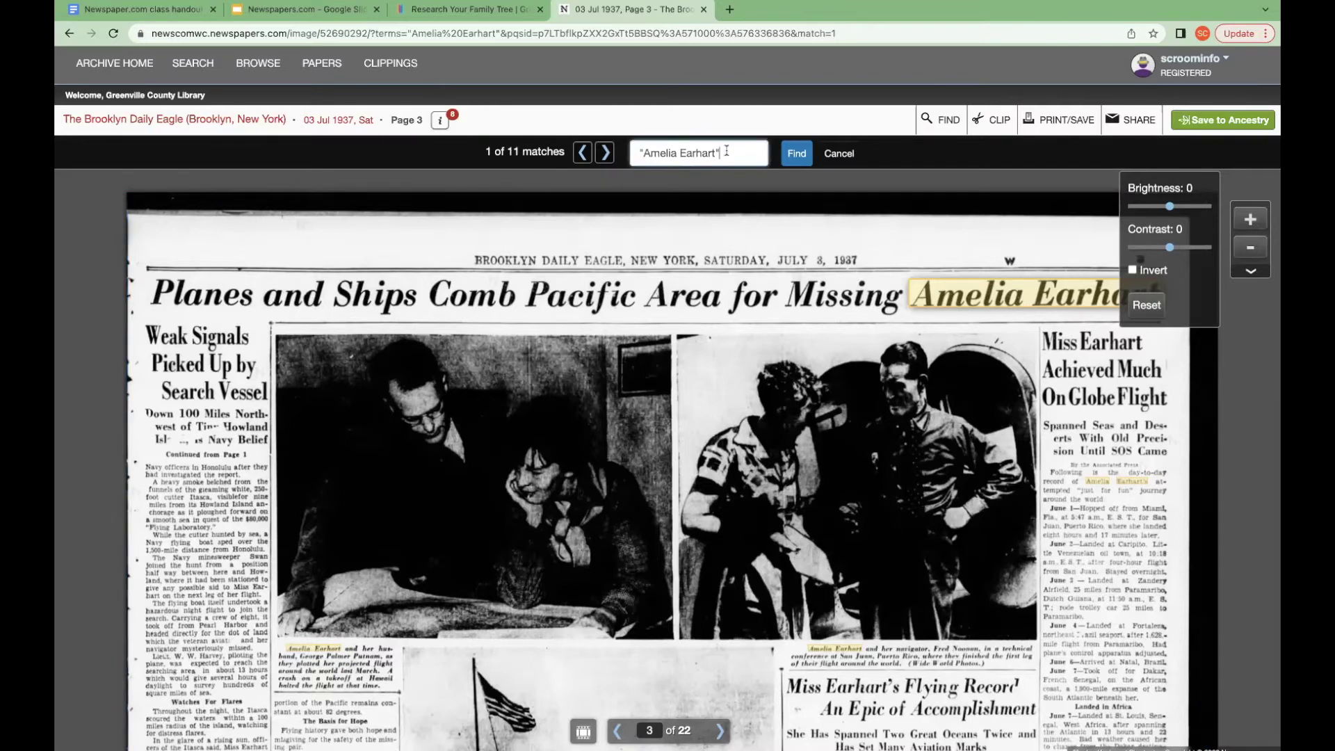
{"action": "left_click", "coordinate": [605, 153]}
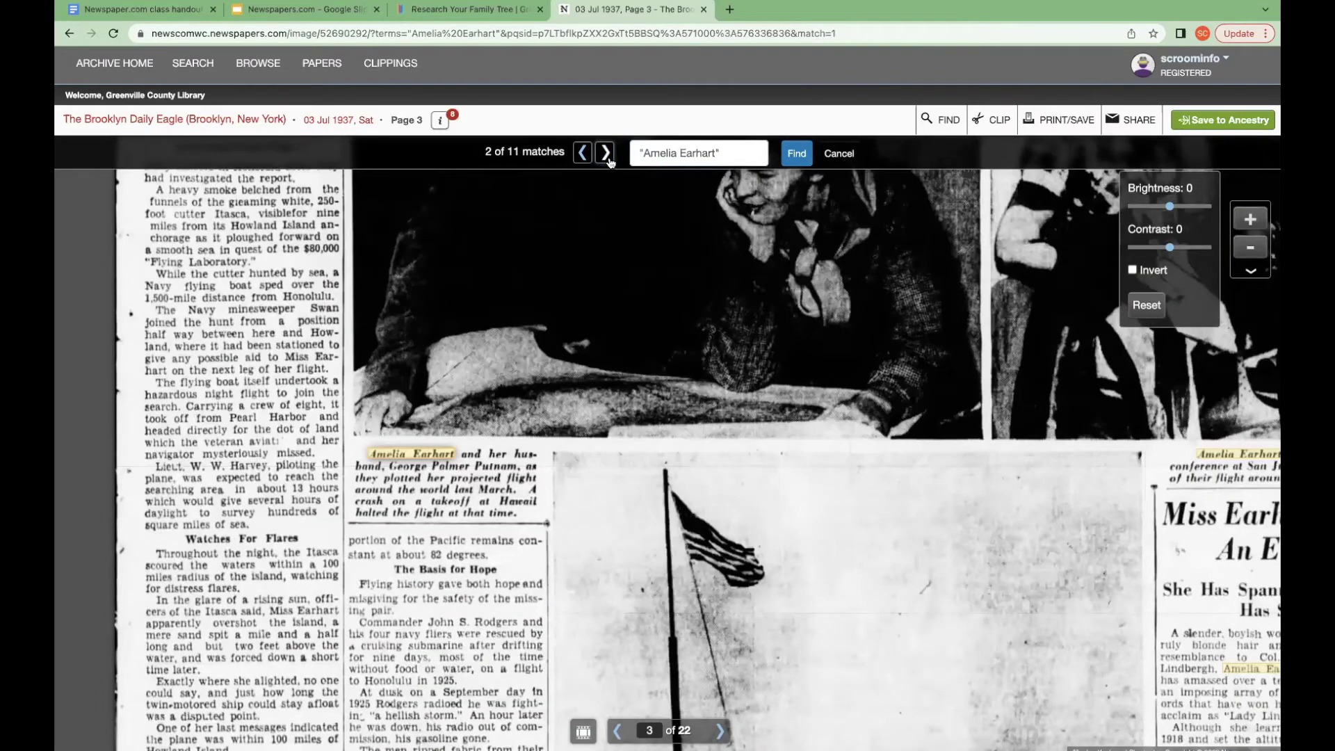
{"action": "left_click", "coordinate": [605, 153]}
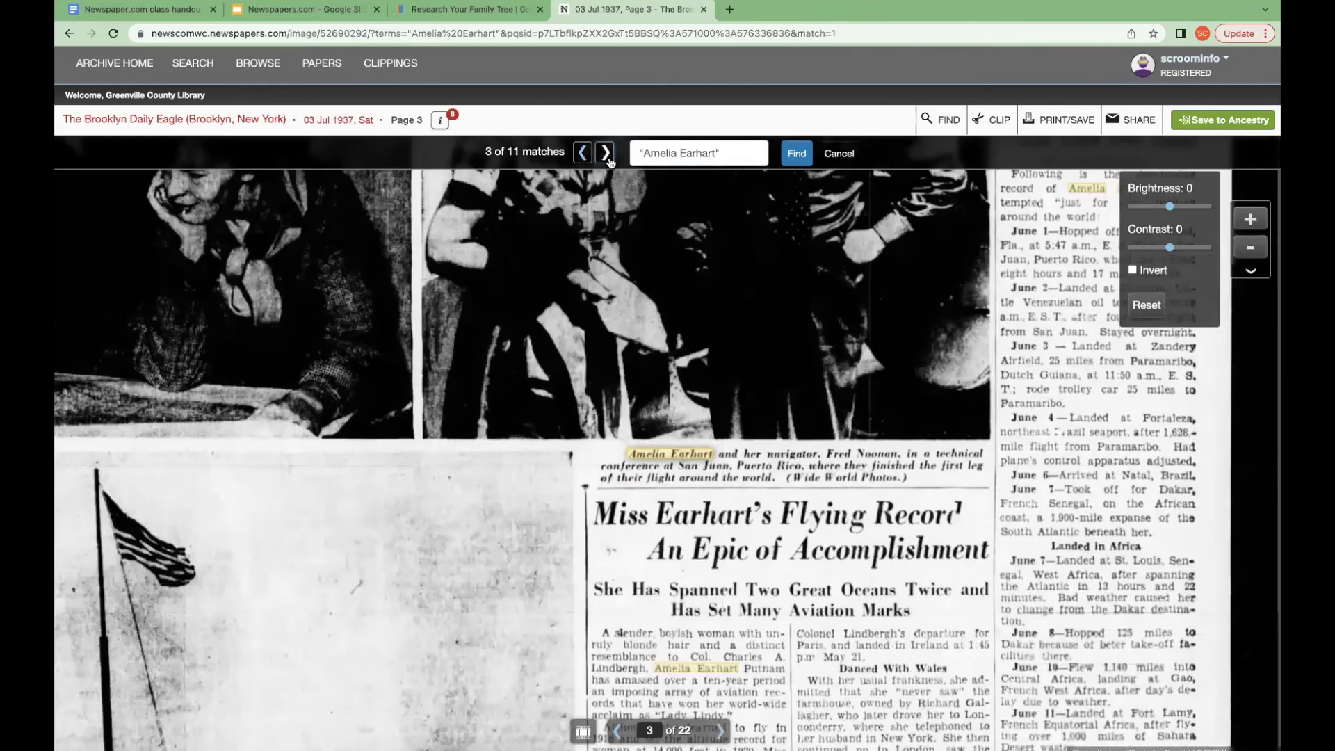
{"action": "left_click", "coordinate": [606, 153]}
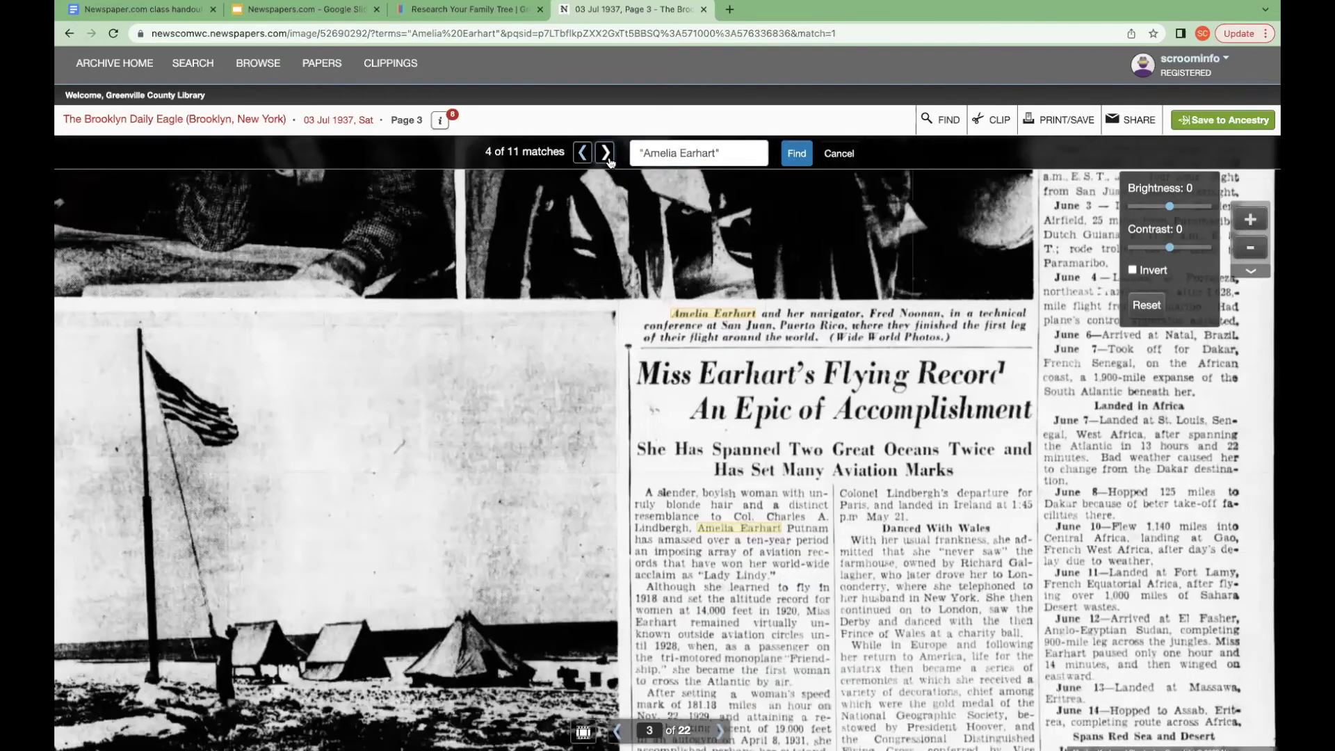
{"action": "left_click", "coordinate": [605, 153]}
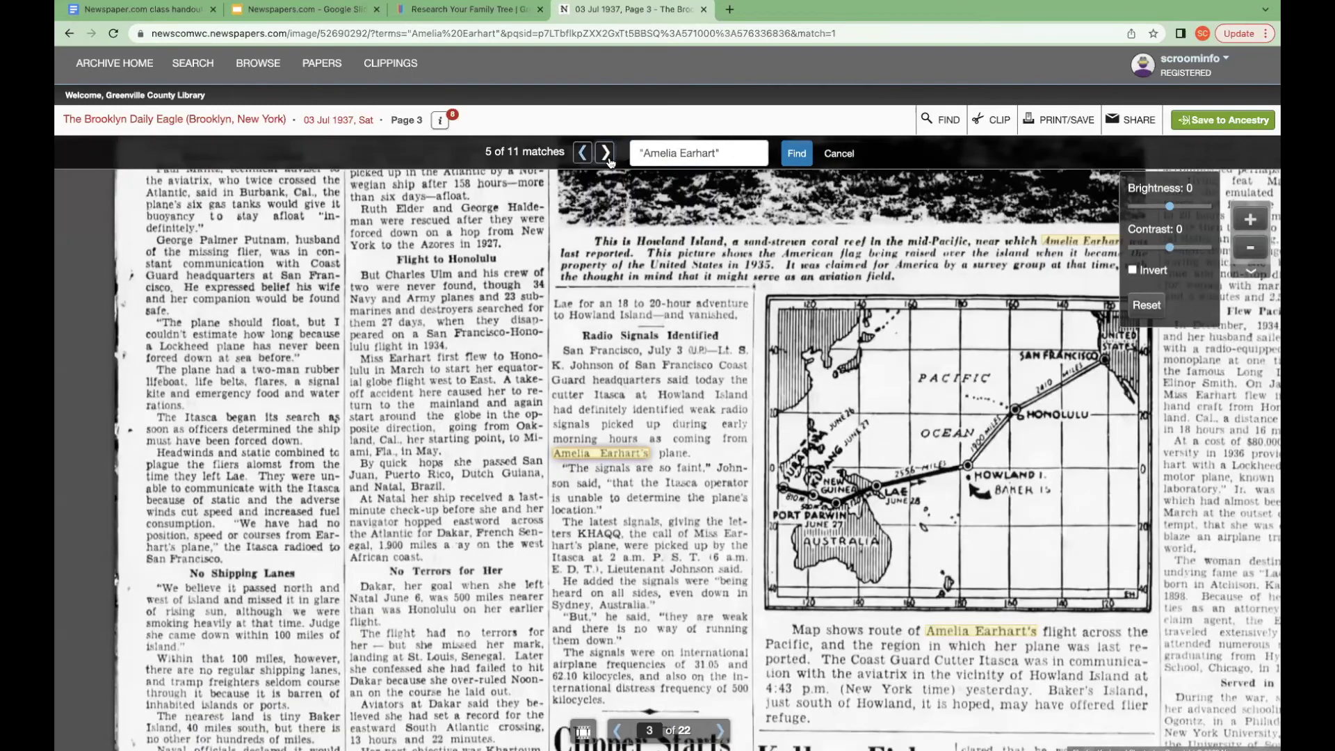
{"action": "left_click", "coordinate": [605, 153]}
{"action": "left_click", "coordinate": [606, 153]}
{"action": "left_click", "coordinate": [605, 153]}
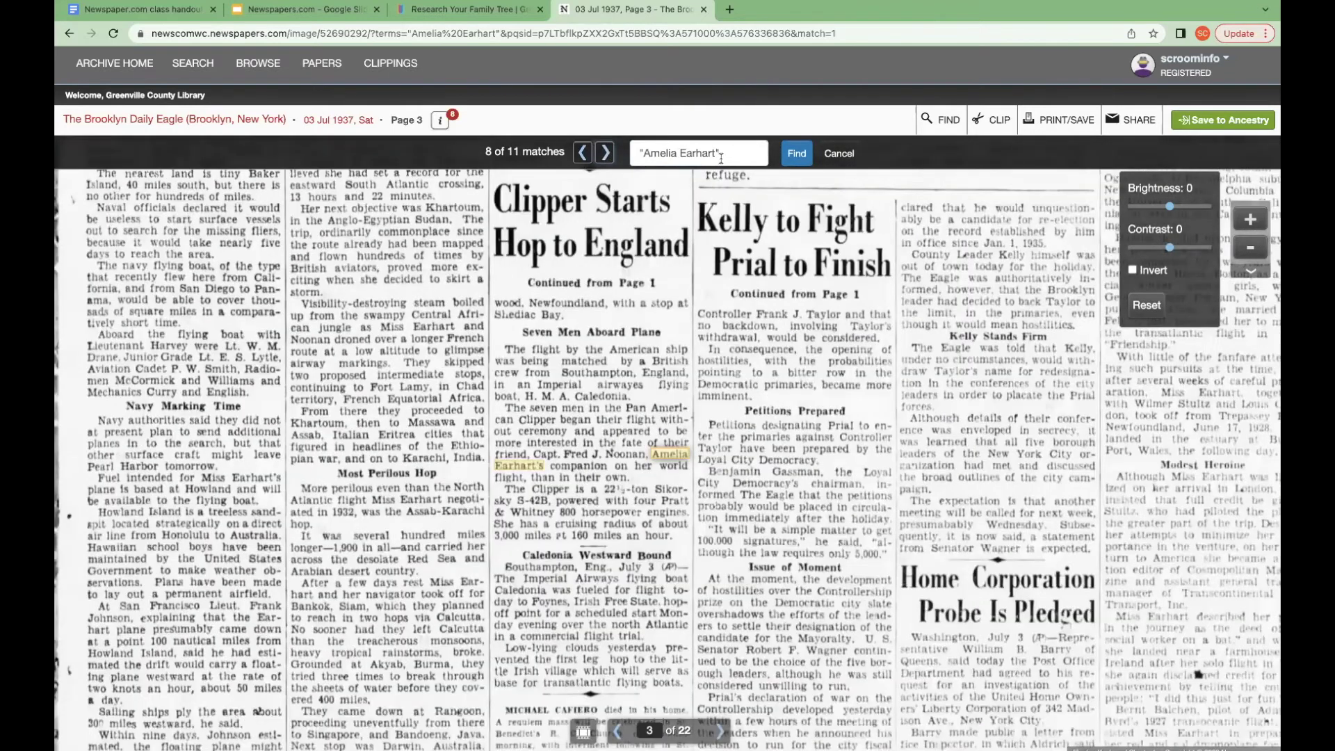
Step: Find "Flight" within the page, go to its second match and close the page search
{"action": "left_click_drag", "start_coordinate": [722, 152], "coordinate": [571, 146]}
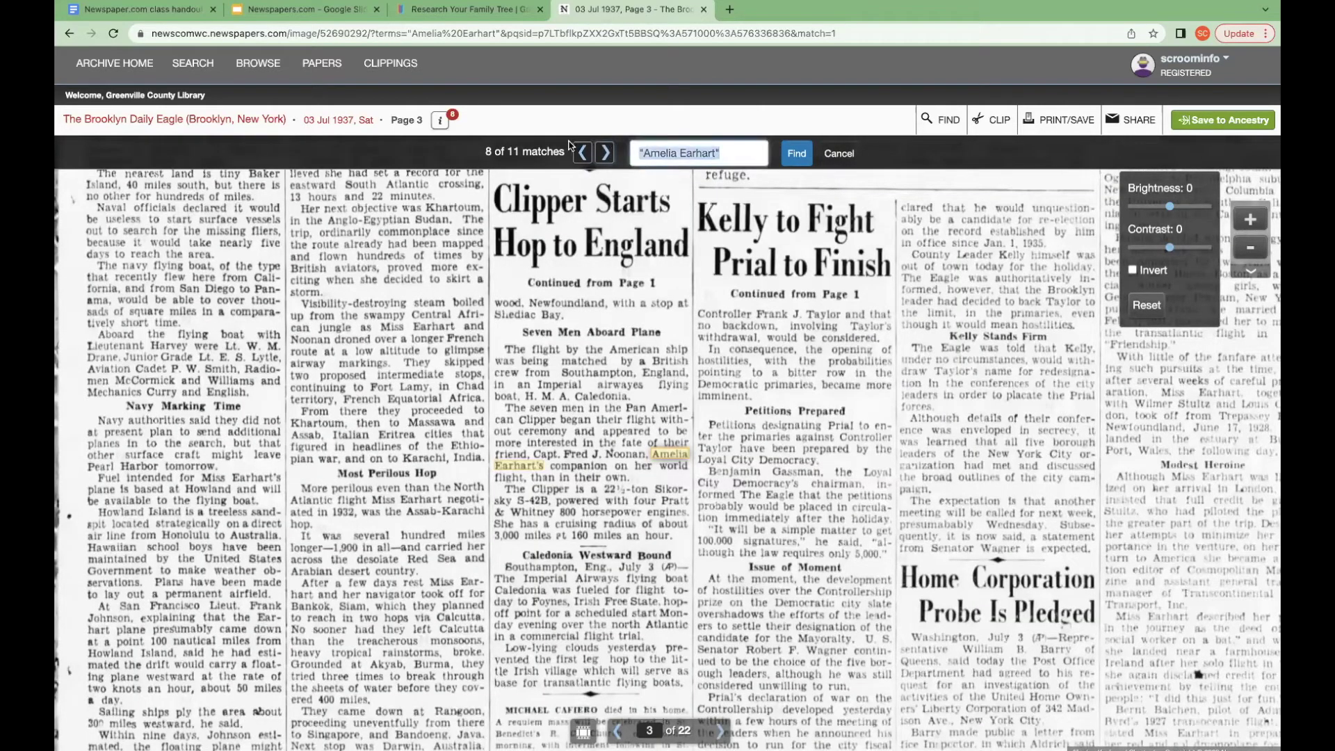
{"action": "type", "text": "Flight"}
{"action": "key", "text": "Return"}
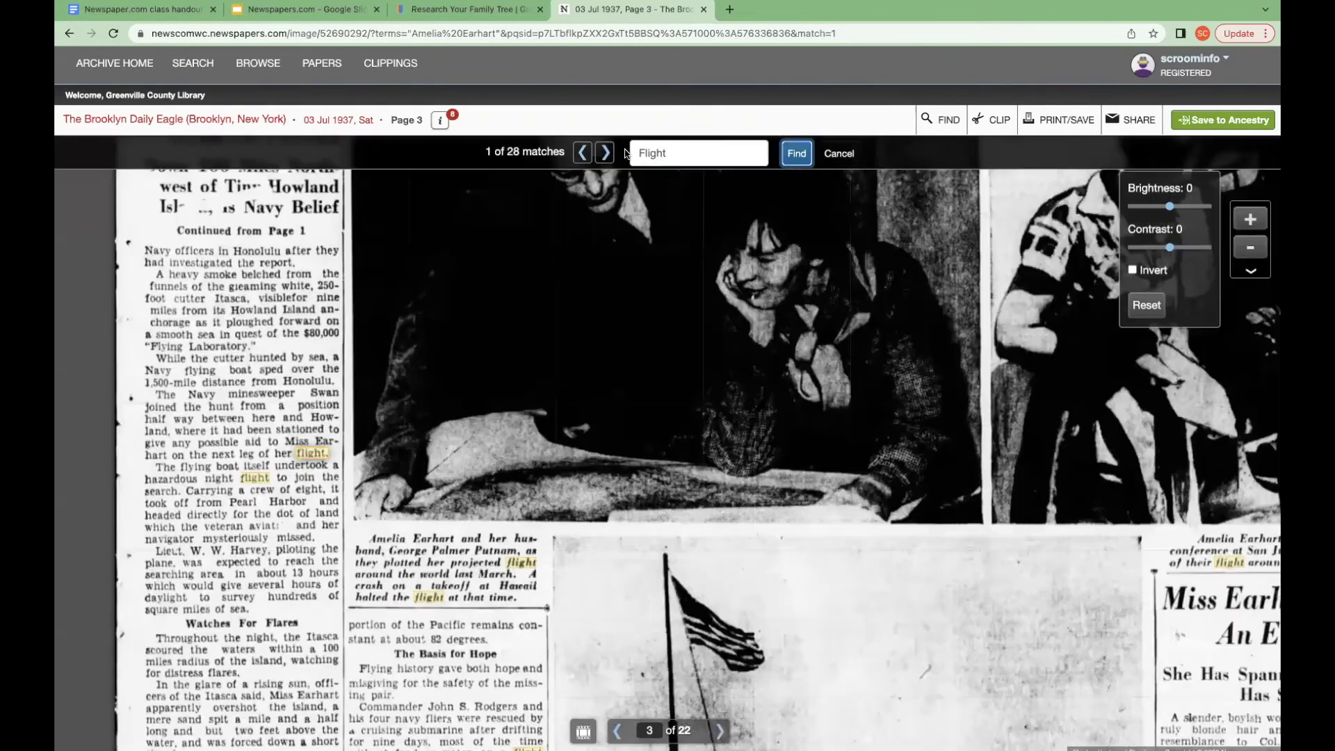
{"action": "left_click", "coordinate": [605, 153]}
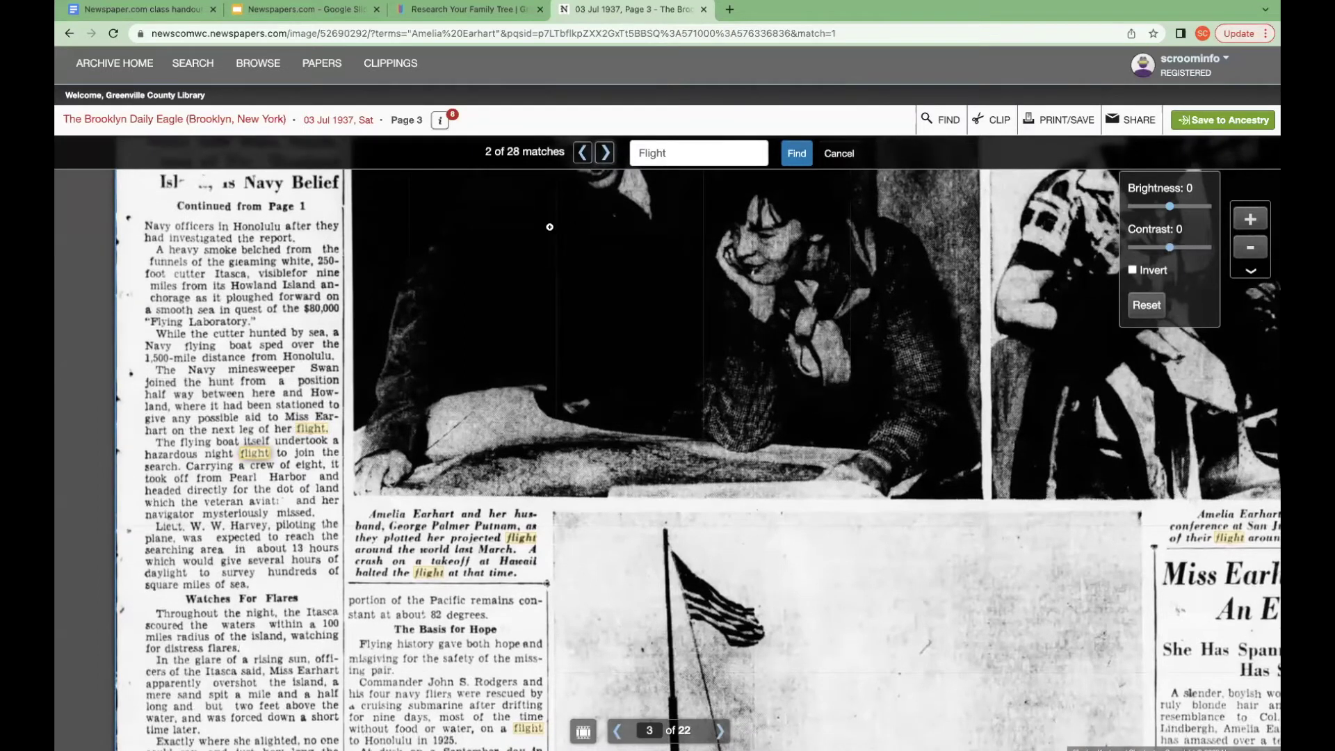
{"action": "left_click", "coordinate": [848, 153]}
Step: Choose to print or save a portion of the page and widen the selection around the photo of Earhart and her navigator
{"action": "scroll", "coordinate": [482, 438], "scroll_direction": "up", "scroll_amount": 3}
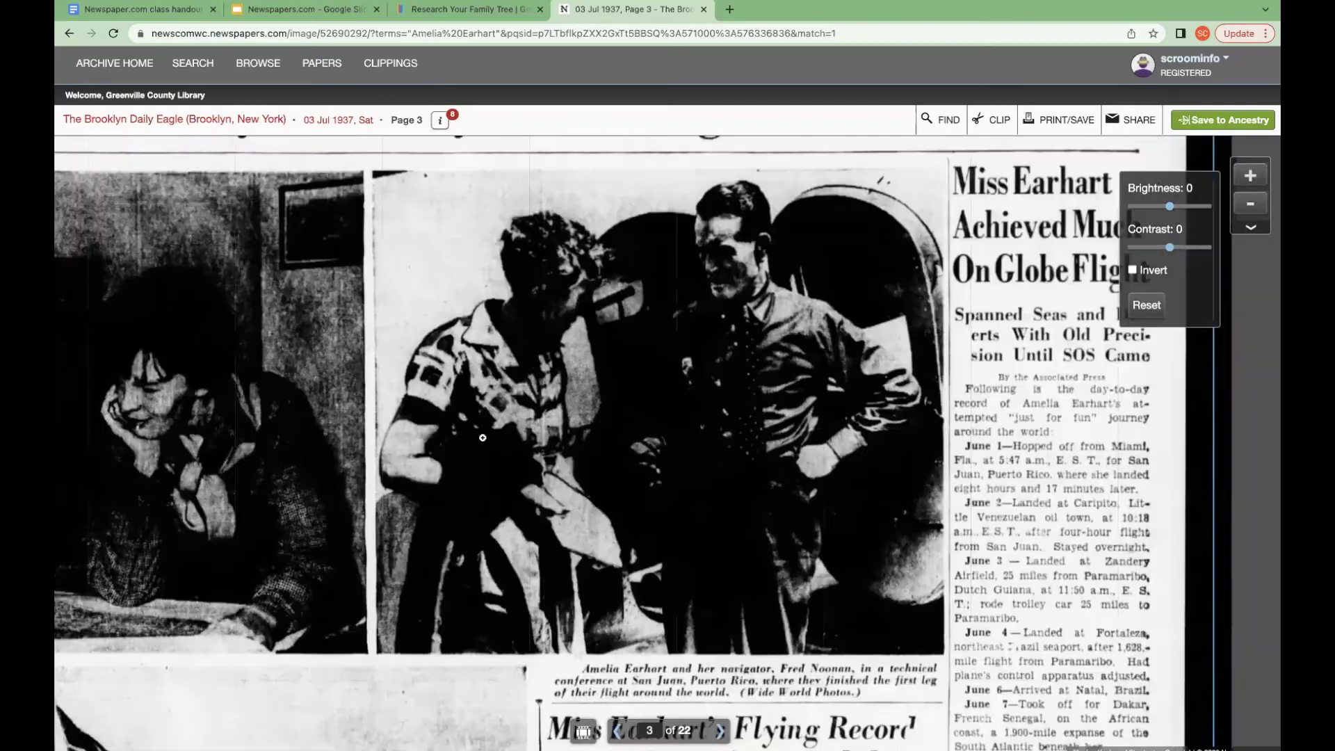
{"action": "scroll", "coordinate": [765, 363], "scroll_direction": "up", "scroll_amount": 3}
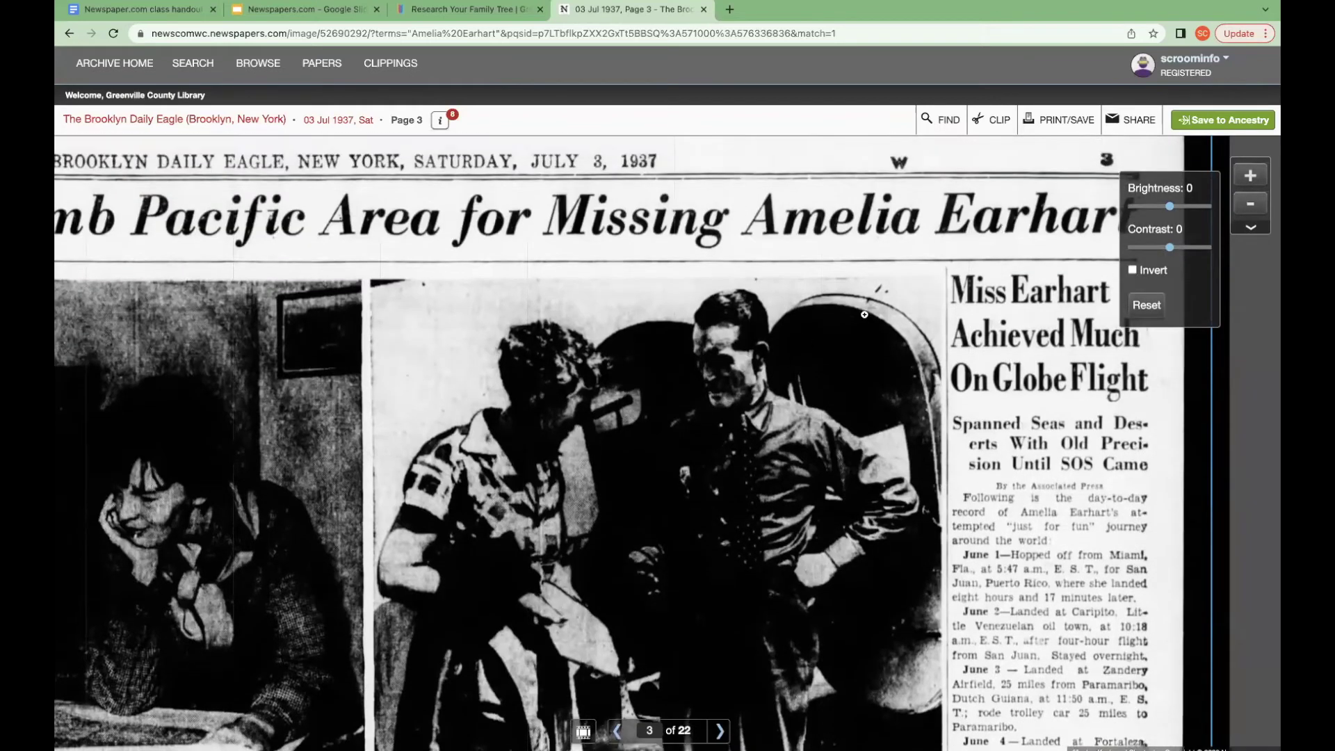
{"action": "scroll", "coordinate": [685, 366], "scroll_direction": "down", "scroll_amount": 3}
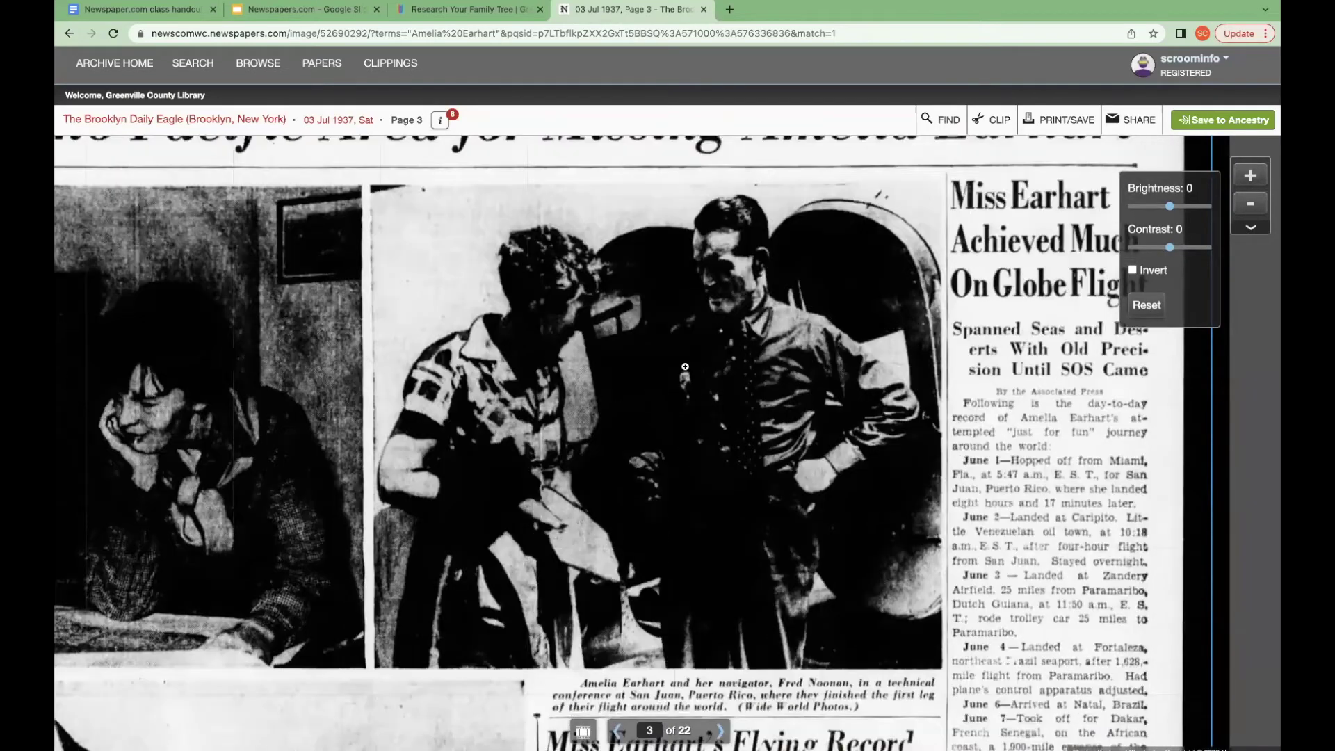
{"action": "scroll", "coordinate": [685, 366], "scroll_direction": "up", "scroll_amount": 2}
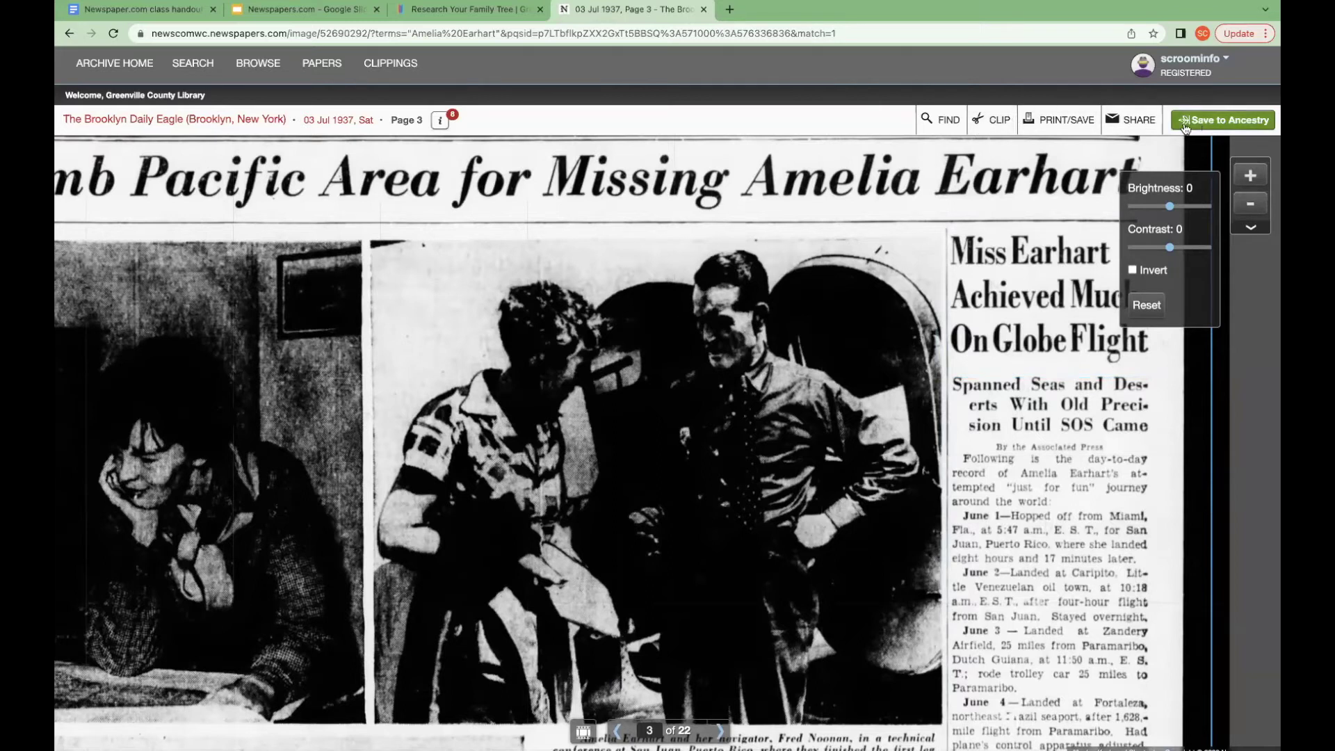
{"action": "left_click", "coordinate": [1047, 123]}
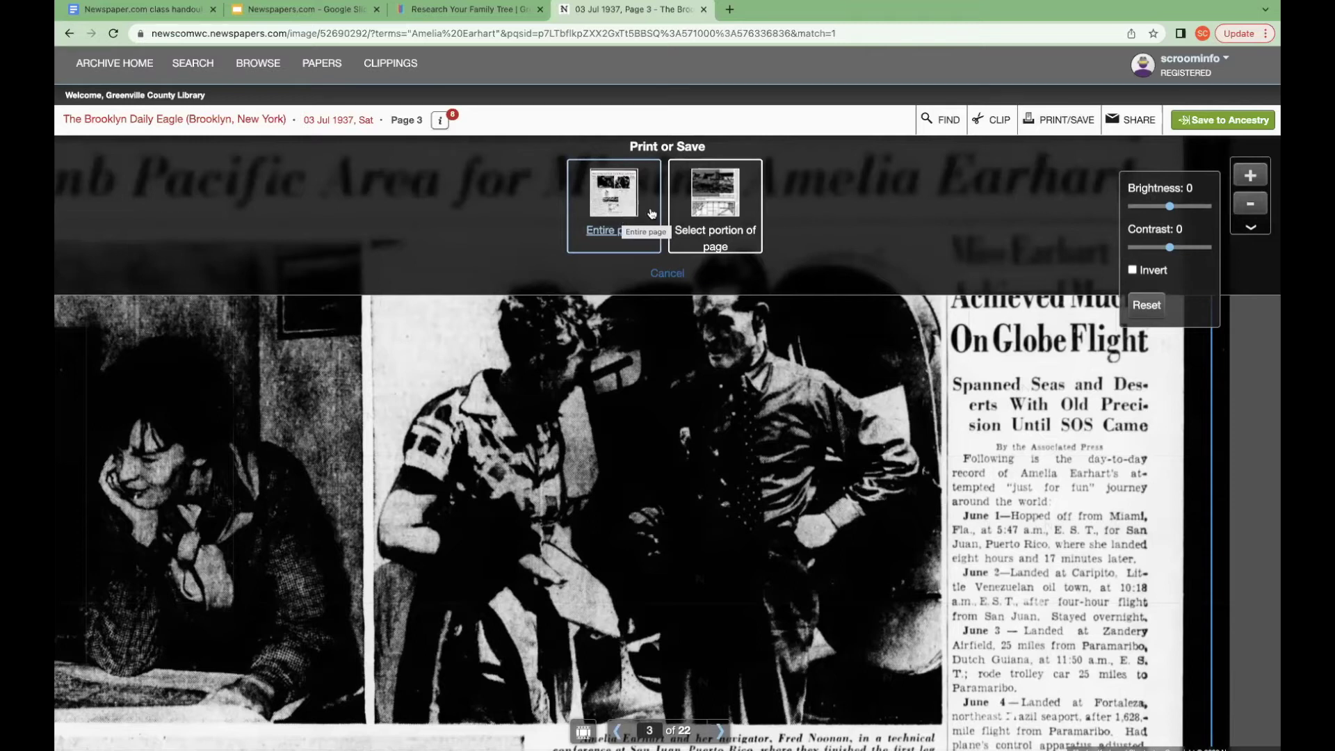
{"action": "left_click", "coordinate": [723, 206]}
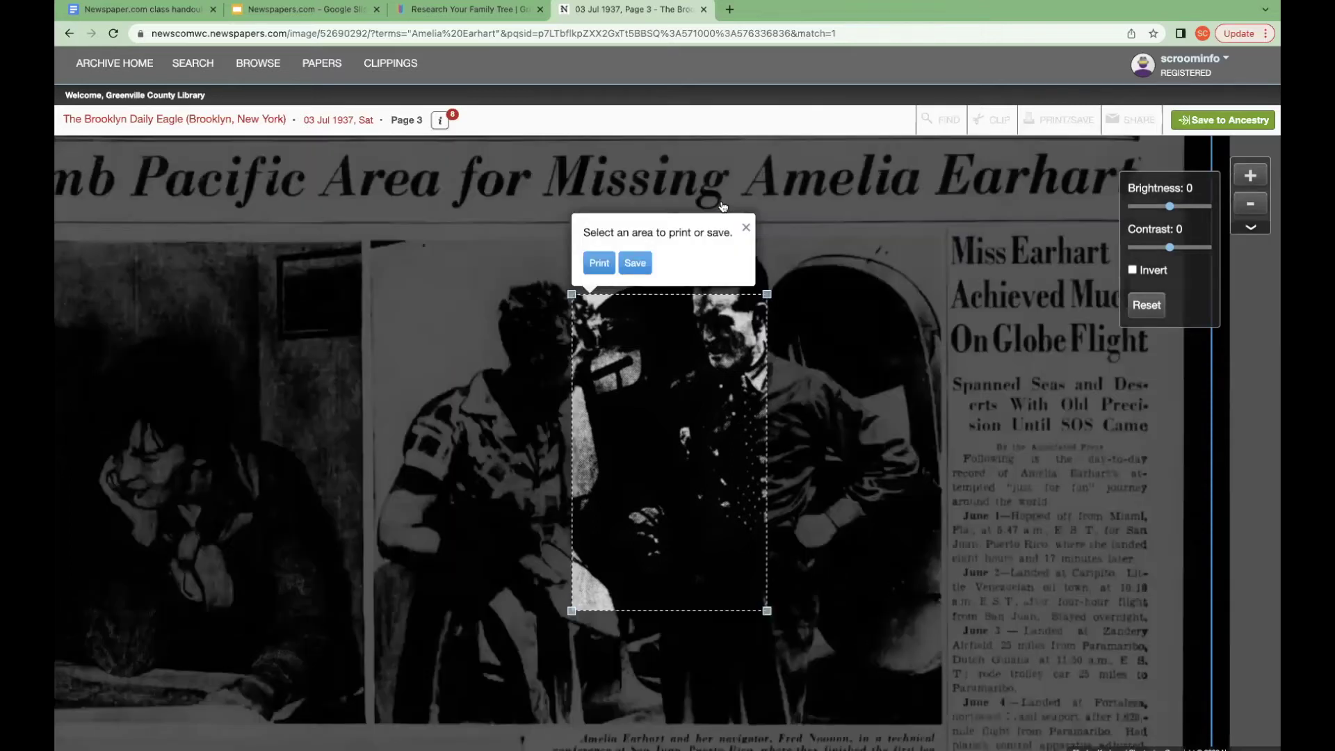
{"action": "left_click_drag", "start_coordinate": [769, 293], "coordinate": [957, 219]}
{"action": "left_click_drag", "start_coordinate": [572, 219], "coordinate": [358, 237]}
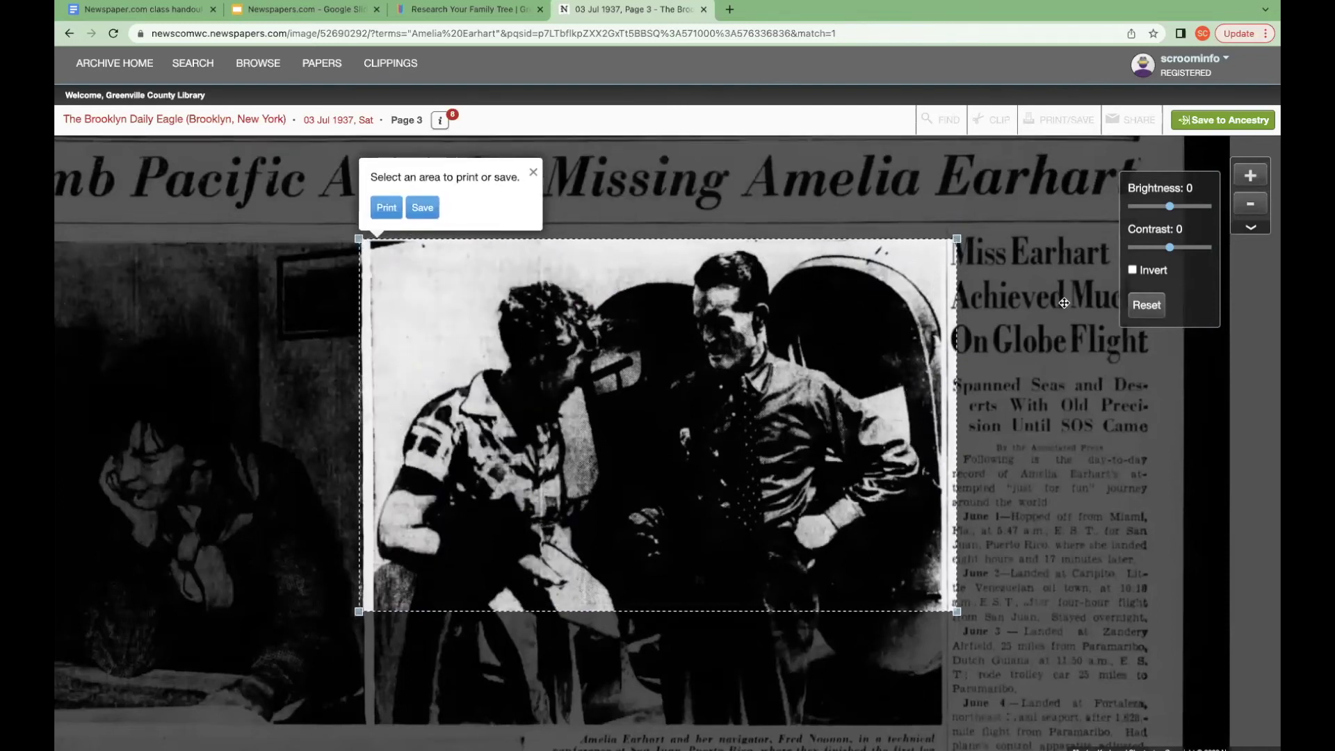
Step: Extend the print/save selection down to include the photo's caption, bring up the JPG and PDF save options, and close without saving
{"action": "scroll", "coordinate": [1054, 313], "scroll_direction": "up", "scroll_amount": 2}
{"action": "scroll", "coordinate": [1054, 313], "scroll_direction": "down", "scroll_amount": 5}
{"action": "left_click_drag", "start_coordinate": [954, 272], "coordinate": [948, 433]}
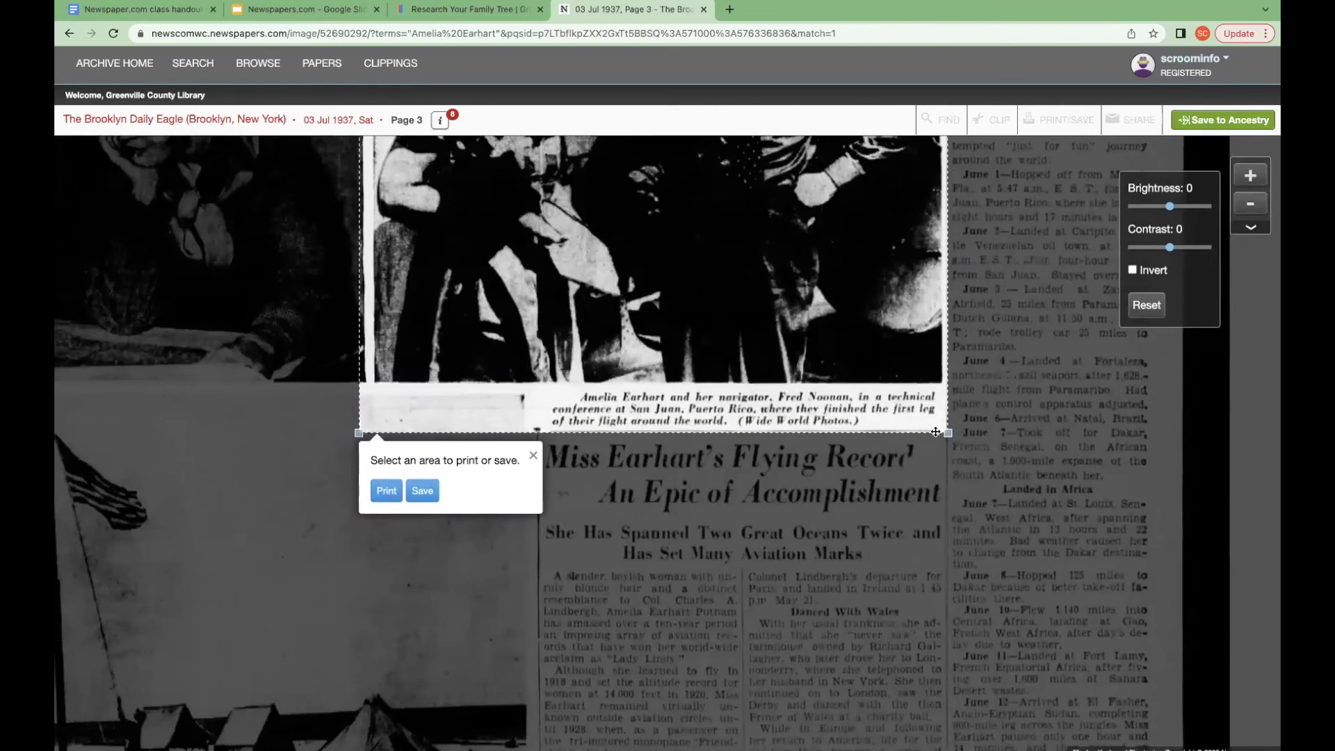
{"action": "scroll", "coordinate": [959, 367], "scroll_direction": "down", "scroll_amount": 2}
{"action": "scroll", "coordinate": [959, 367], "scroll_direction": "up", "scroll_amount": 6}
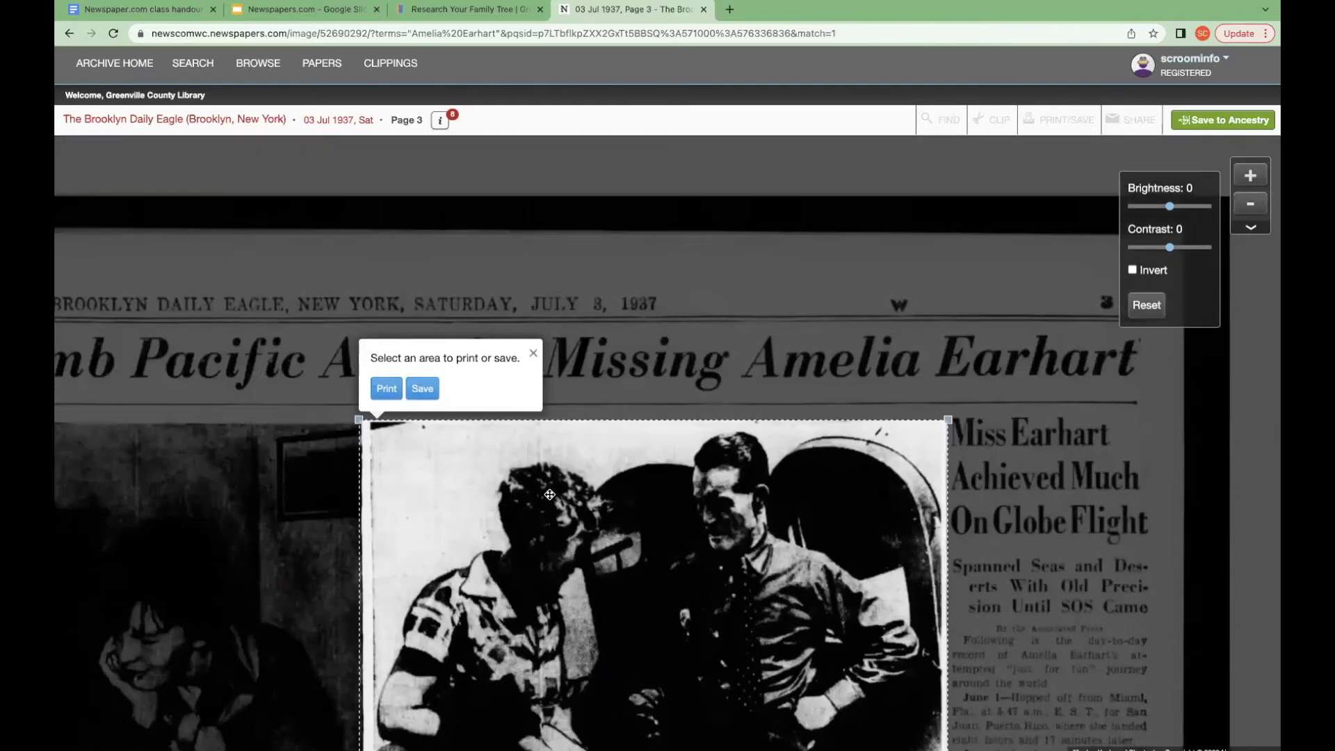
{"action": "scroll", "coordinate": [427, 381], "scroll_direction": "down", "scroll_amount": 3}
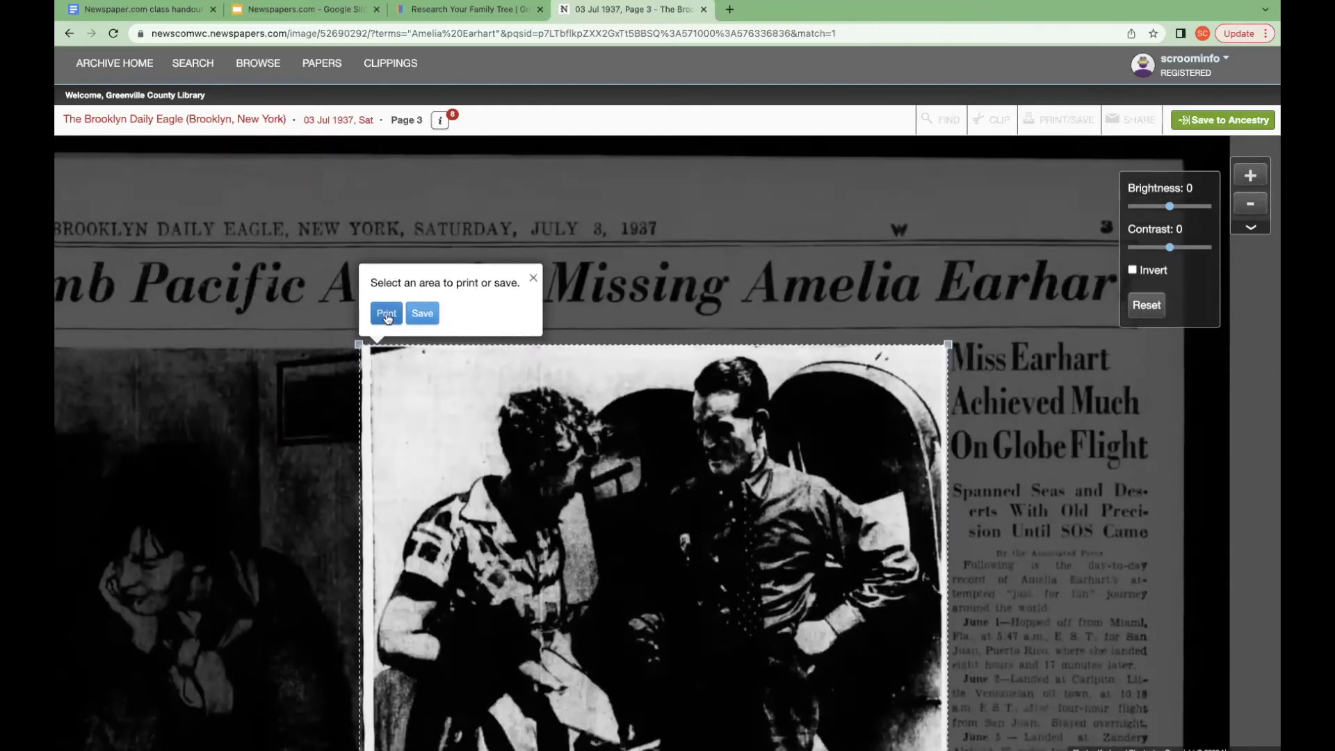
{"action": "left_click", "coordinate": [421, 314]}
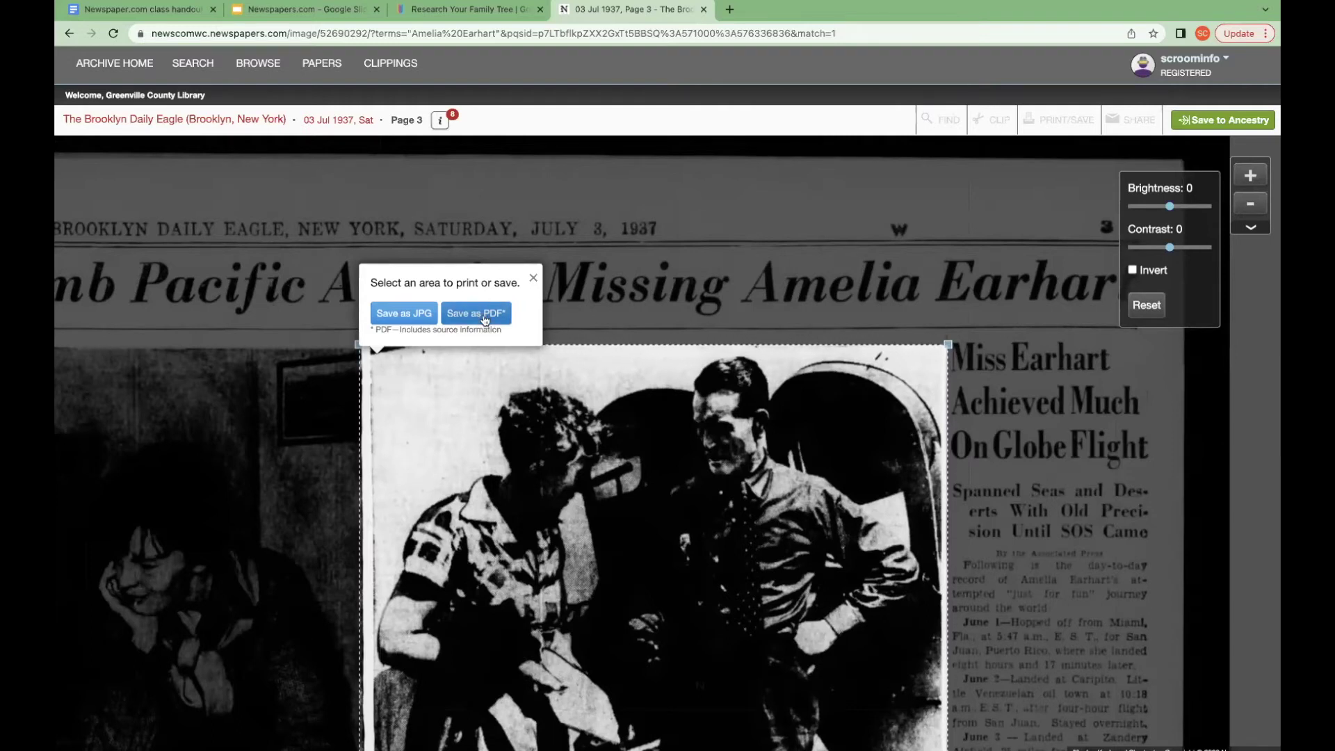
{"action": "left_click", "coordinate": [533, 278]}
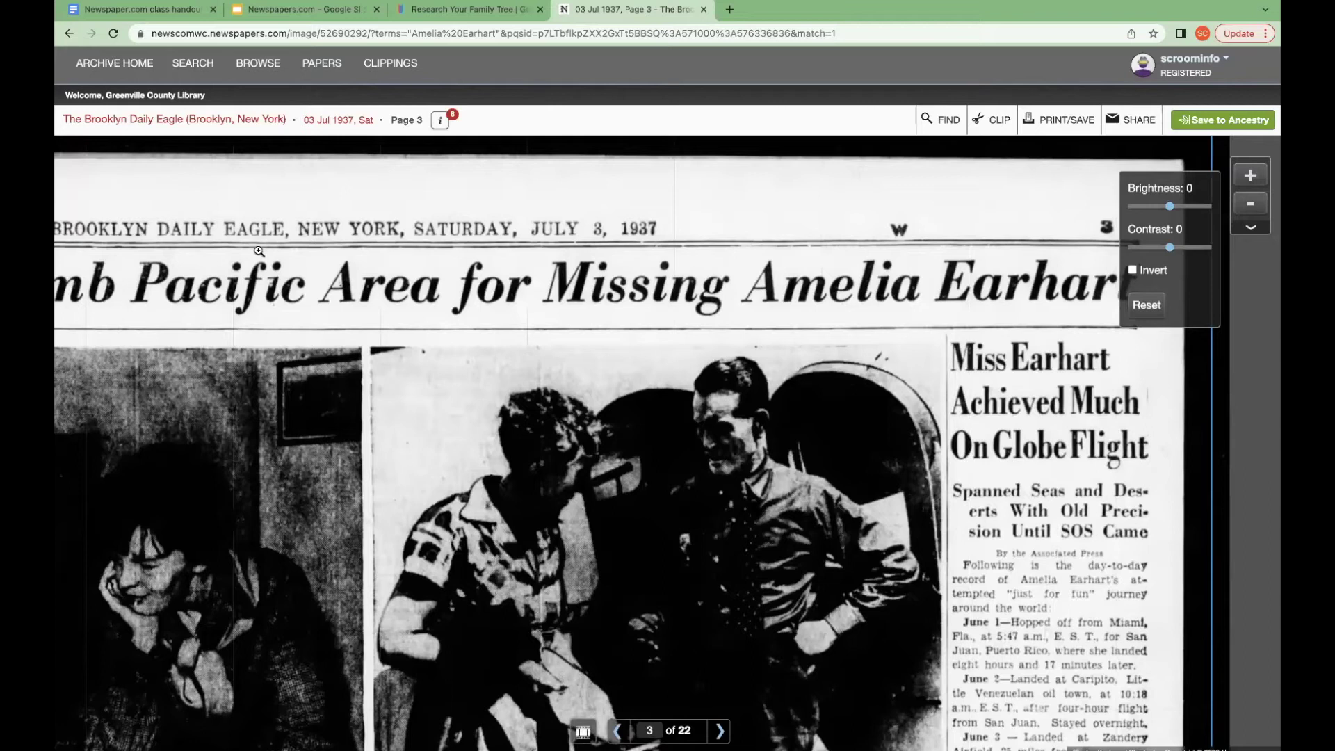
Step: Return to the archive home page and search all newspapers dated 6/6/1944
{"action": "left_click", "coordinate": [114, 65]}
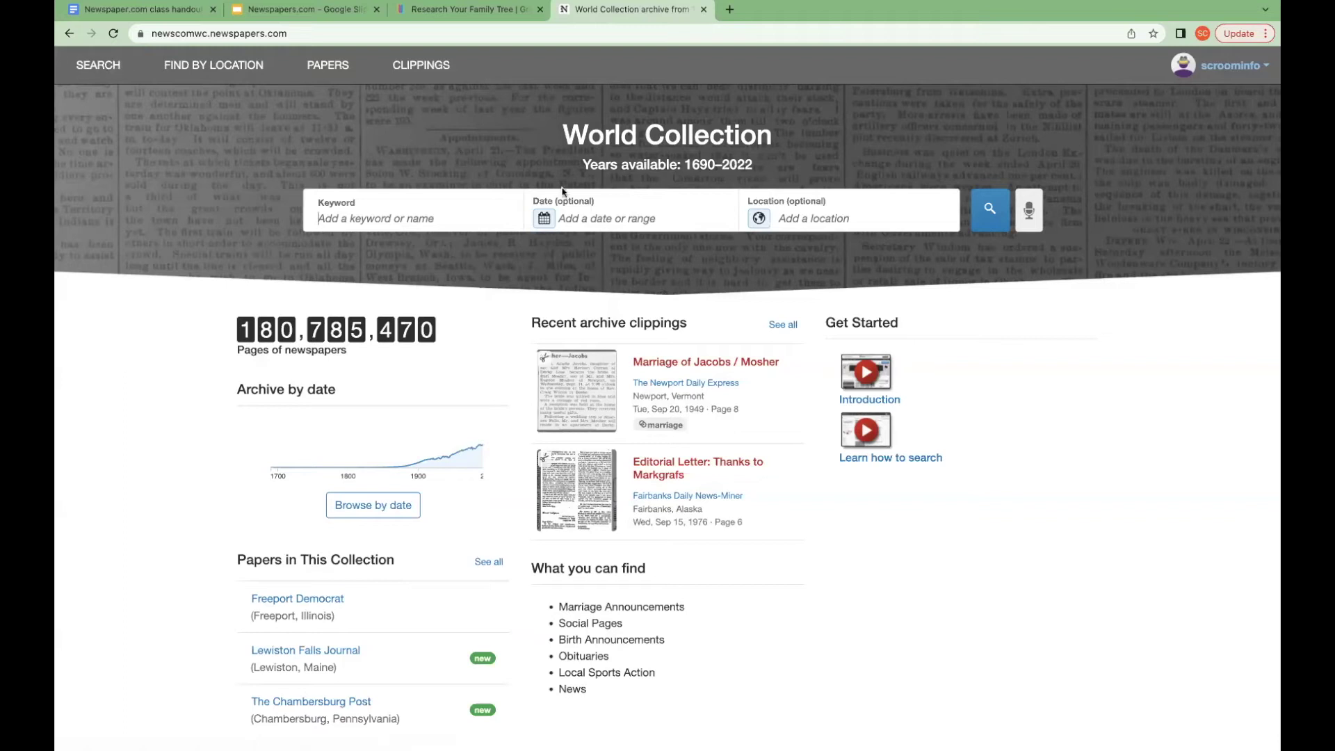
{"action": "left_click", "coordinate": [581, 218]}
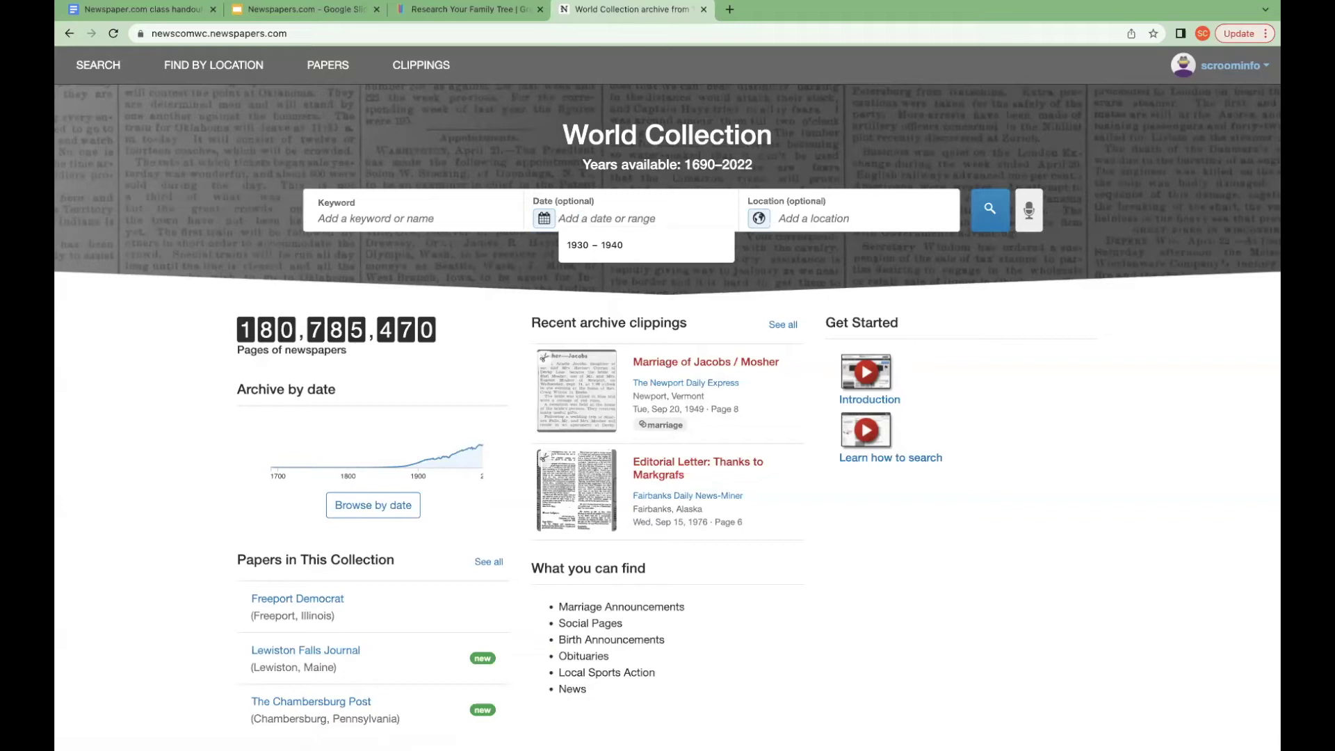
{"action": "type", "text": "6/6/"}
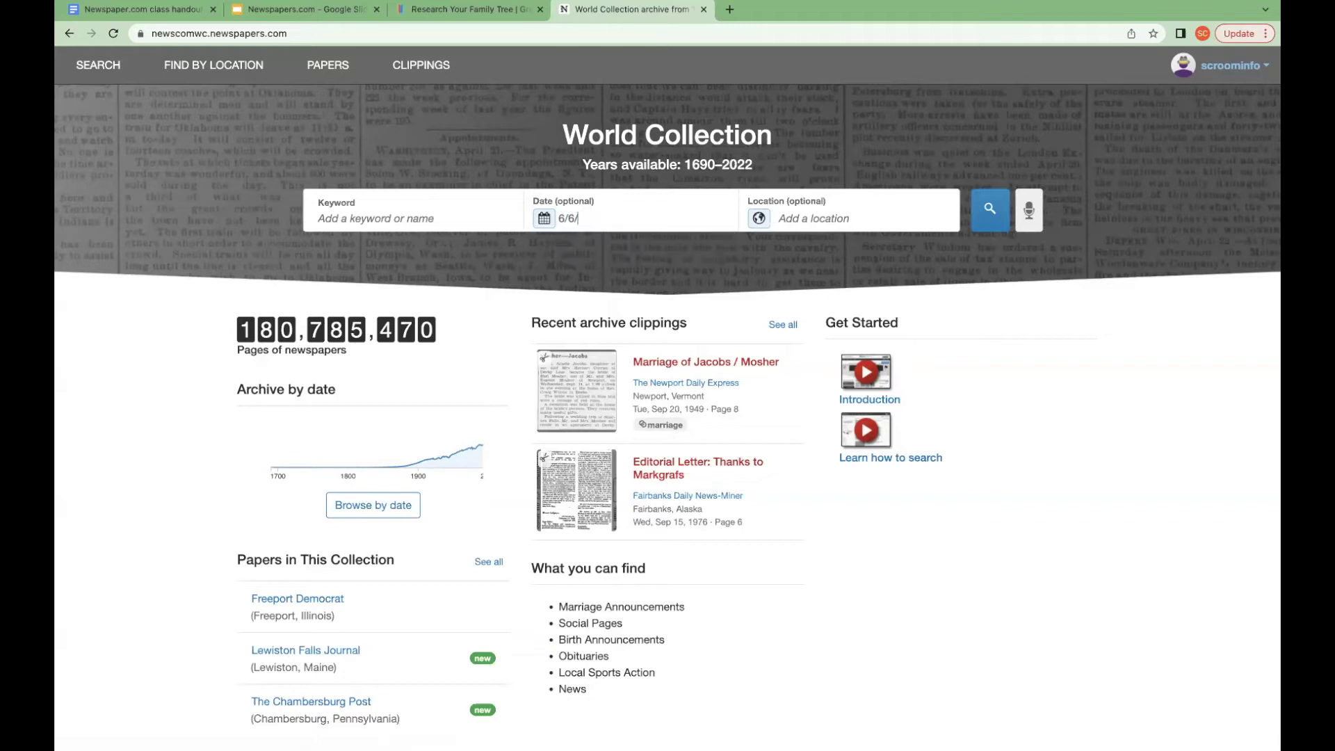
{"action": "type", "text": "1944"}
{"action": "left_click", "coordinate": [990, 210]}
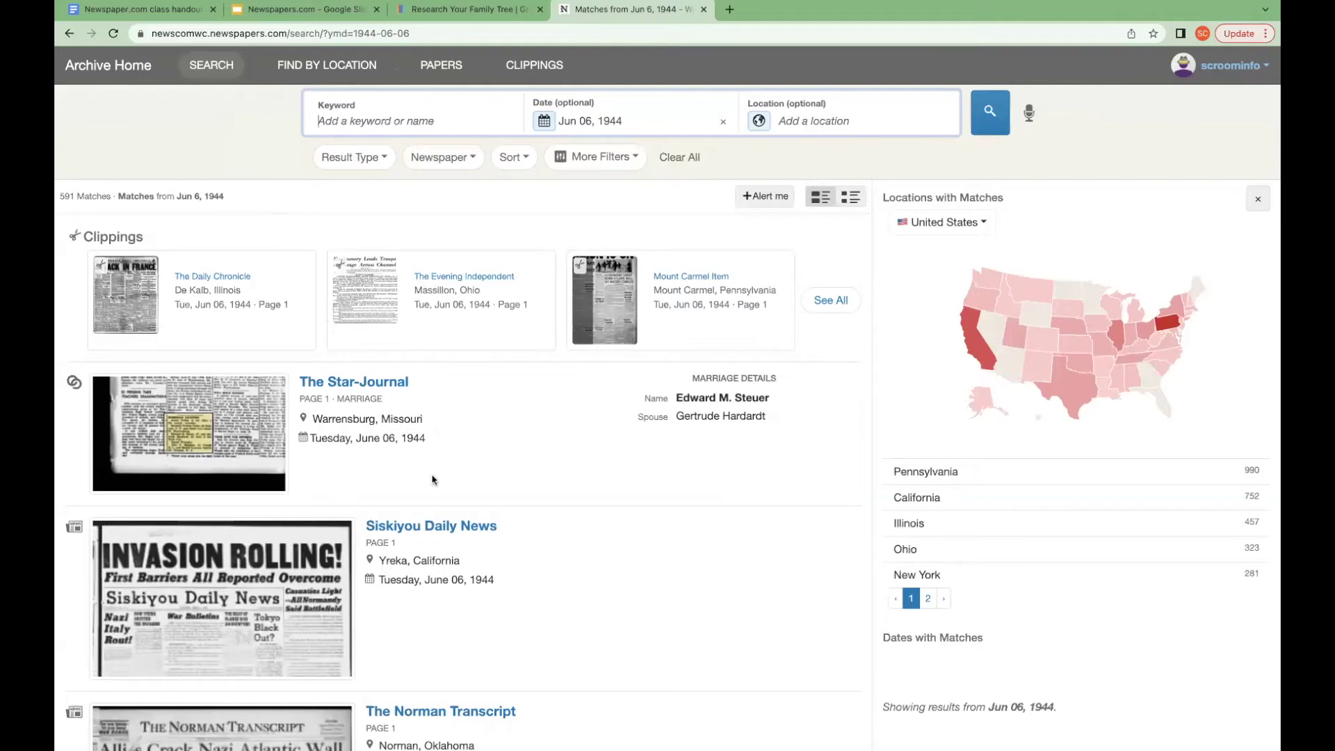
Step: Browse the June 6, 1944 matches and open page 1 of The Daily Chronicle from Centralia, Washington
{"action": "scroll", "coordinate": [432, 480], "scroll_direction": "down", "scroll_amount": 3}
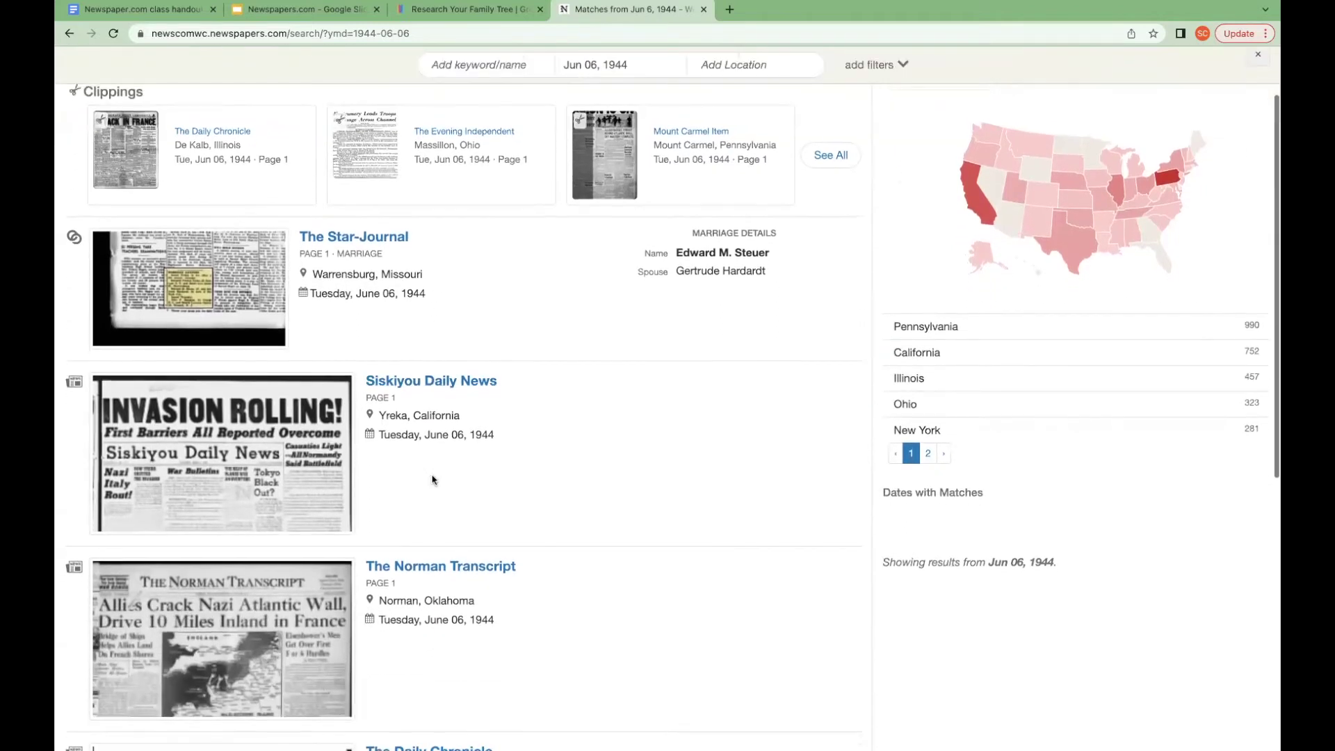
{"action": "scroll", "coordinate": [432, 479], "scroll_direction": "down", "scroll_amount": 2}
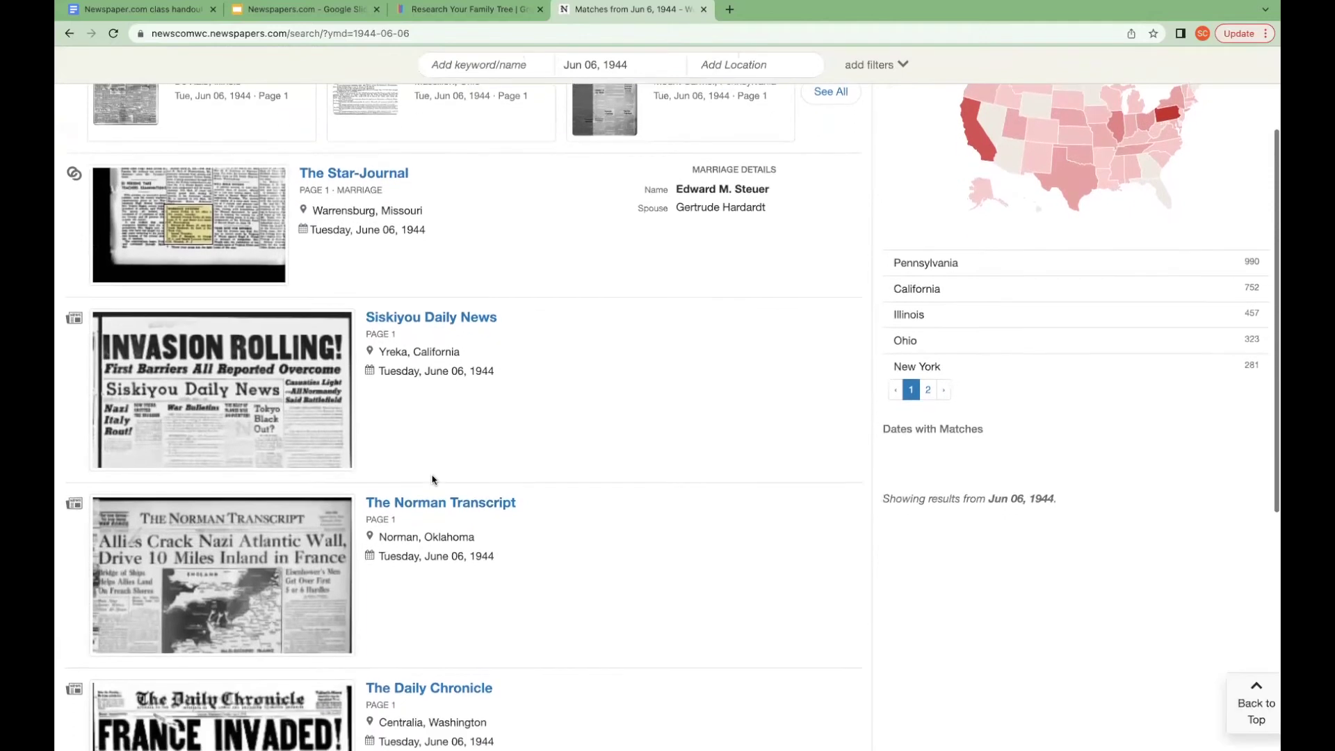
{"action": "scroll", "coordinate": [432, 480], "scroll_direction": "down", "scroll_amount": 1}
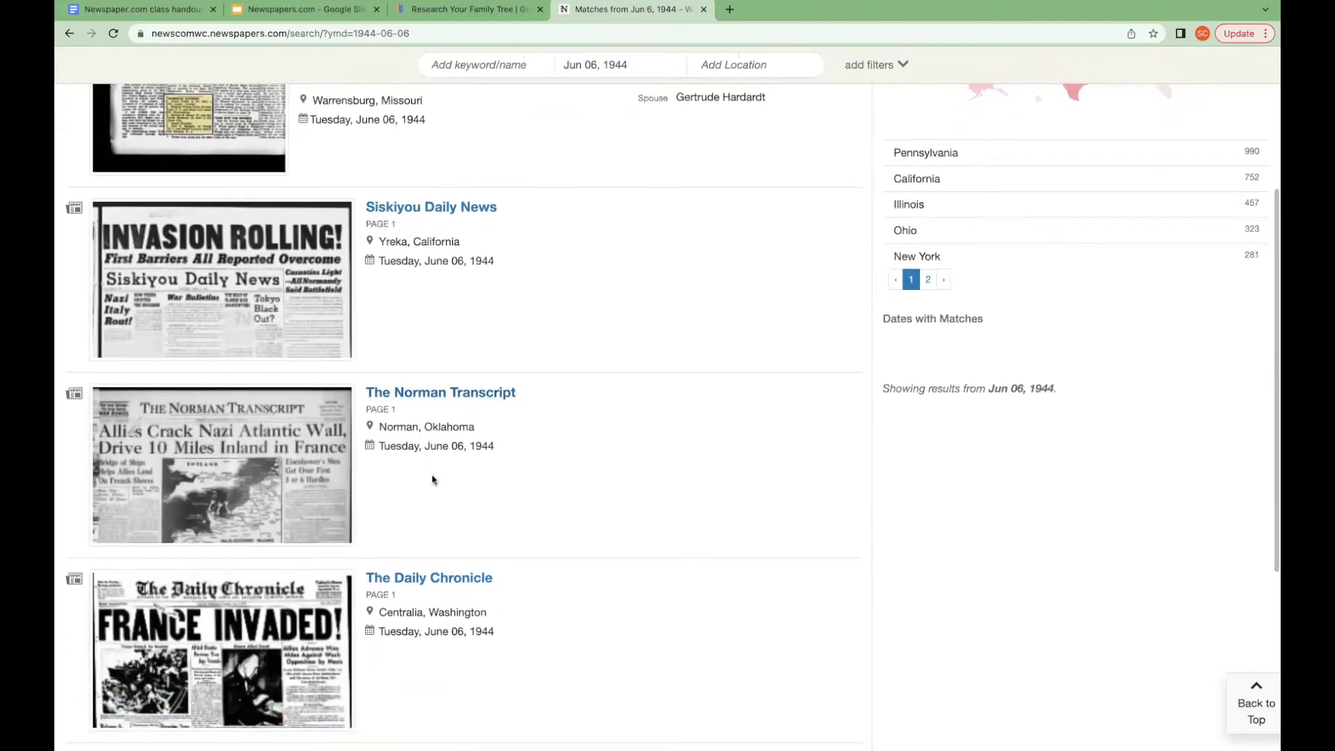
{"action": "scroll", "coordinate": [432, 480], "scroll_direction": "down", "scroll_amount": 1}
{"action": "scroll", "coordinate": [431, 480], "scroll_direction": "down", "scroll_amount": 1}
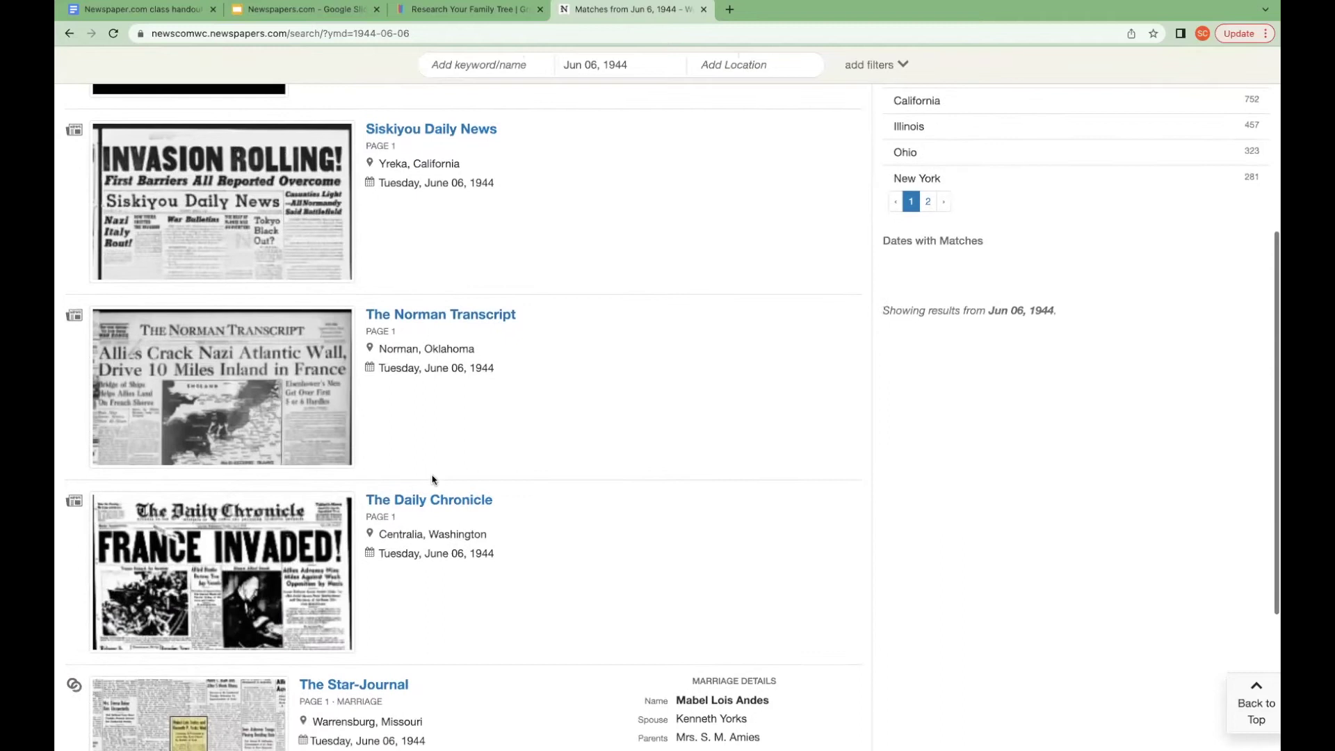
{"action": "scroll", "coordinate": [432, 480], "scroll_direction": "down", "scroll_amount": 2}
{"action": "scroll", "coordinate": [432, 480], "scroll_direction": "down", "scroll_amount": 1}
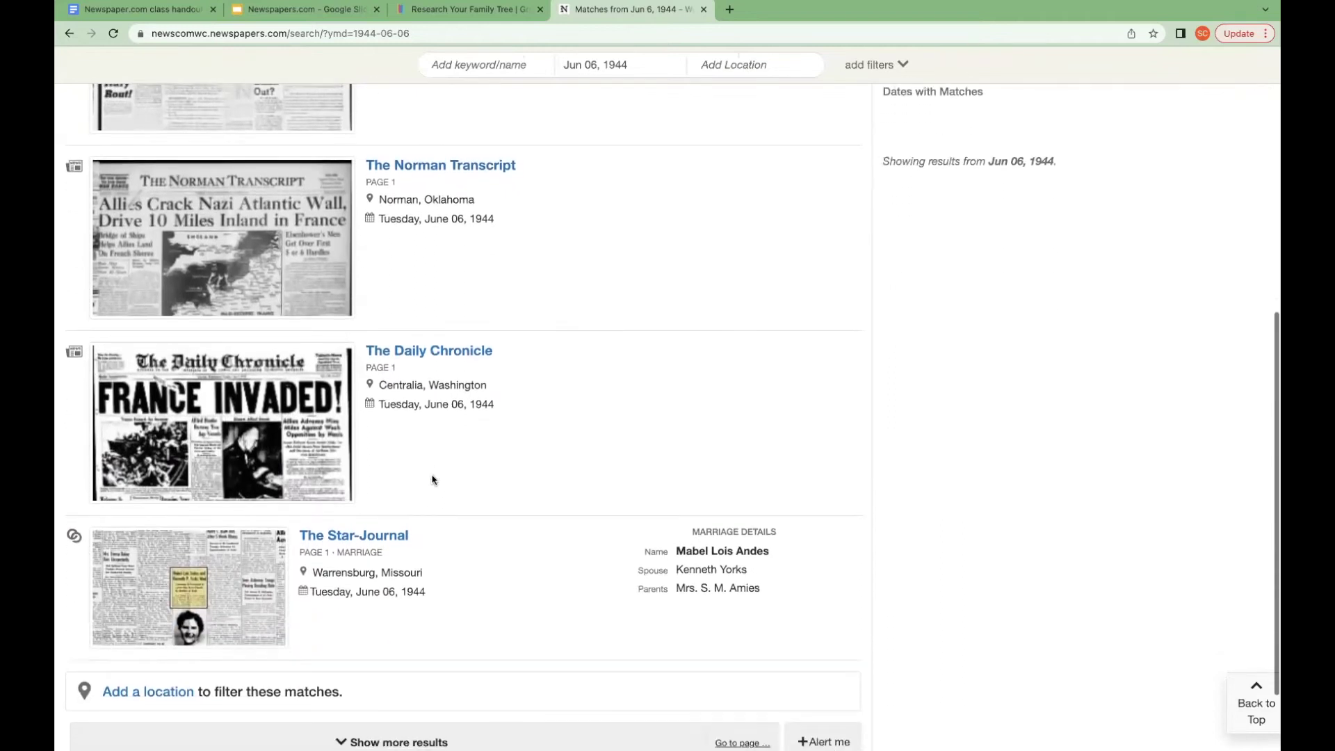
{"action": "left_click", "coordinate": [413, 351]}
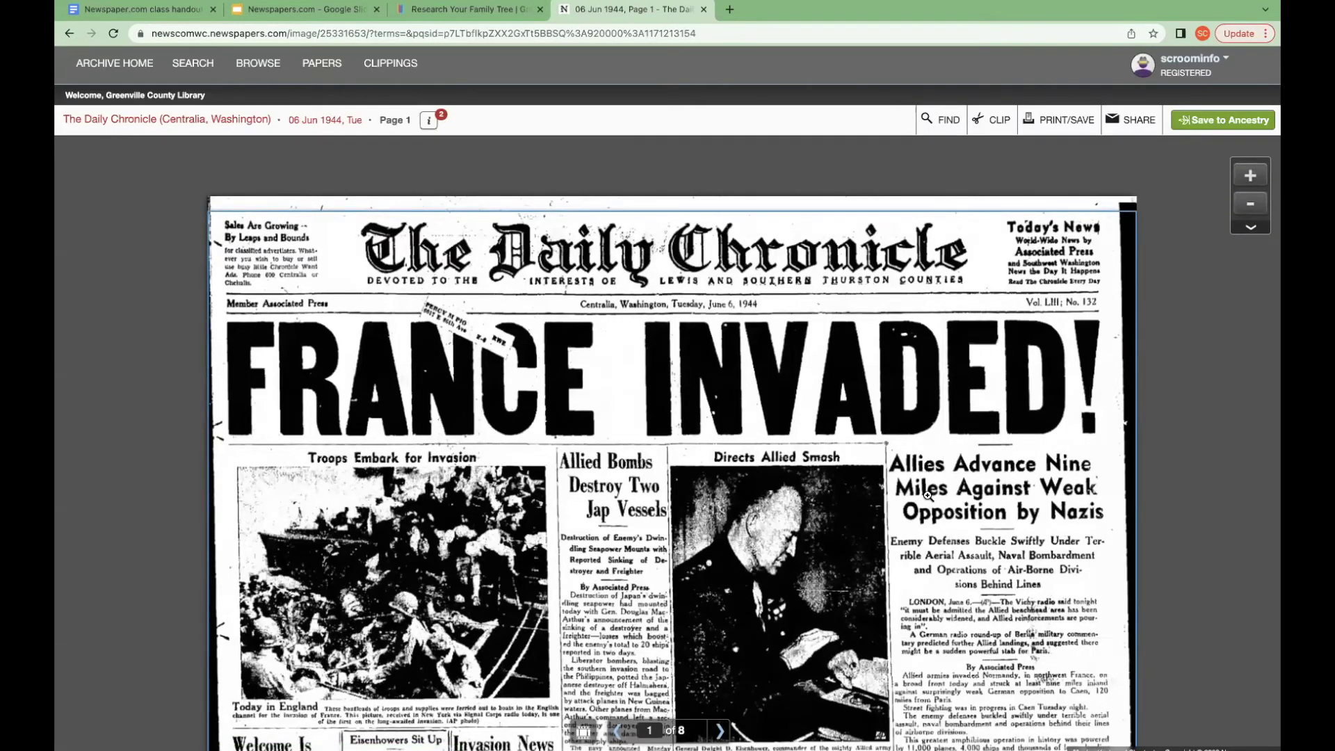
Step: Start a clipping on the front page and fit its frame around the "Invasion News Is Received by Nation Calmly" article
{"action": "scroll", "coordinate": [928, 495], "scroll_direction": "down", "scroll_amount": 1}
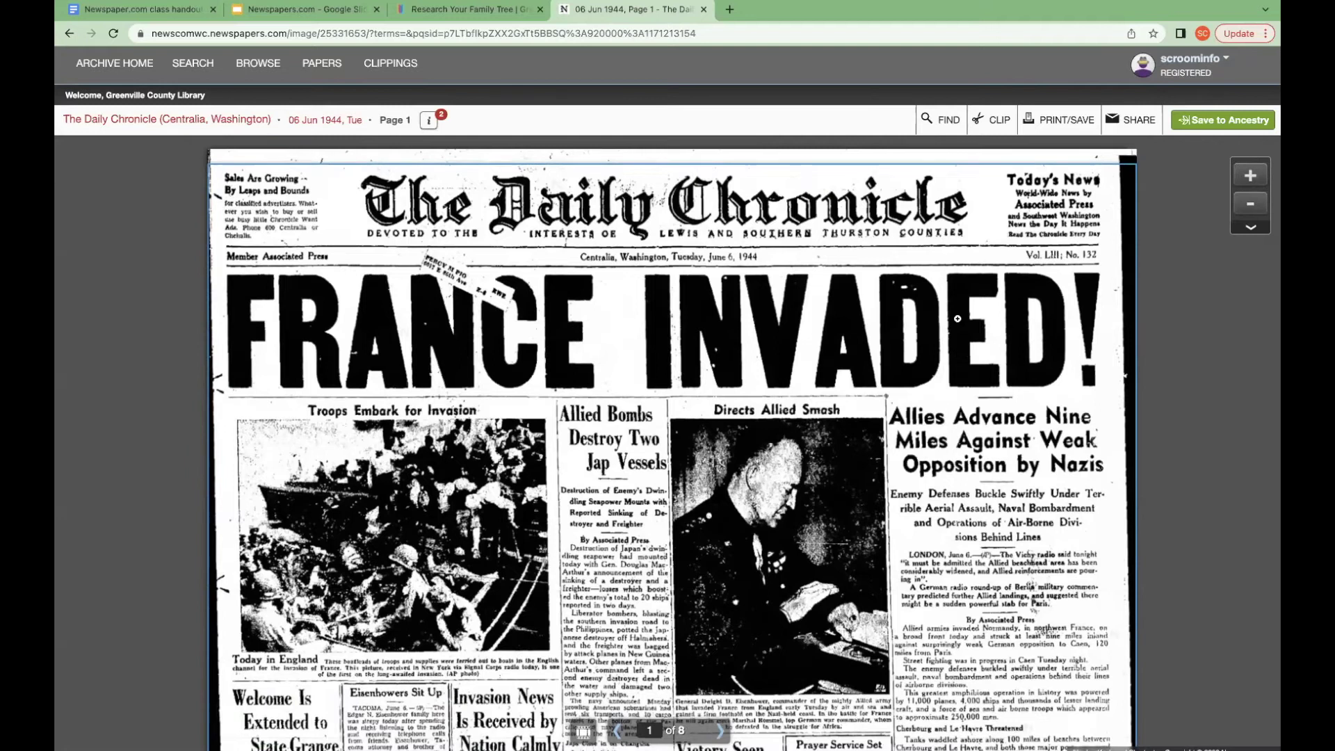
{"action": "scroll", "coordinate": [955, 246], "scroll_direction": "down", "scroll_amount": 3}
{"action": "scroll", "coordinate": [955, 246], "scroll_direction": "down", "scroll_amount": 3}
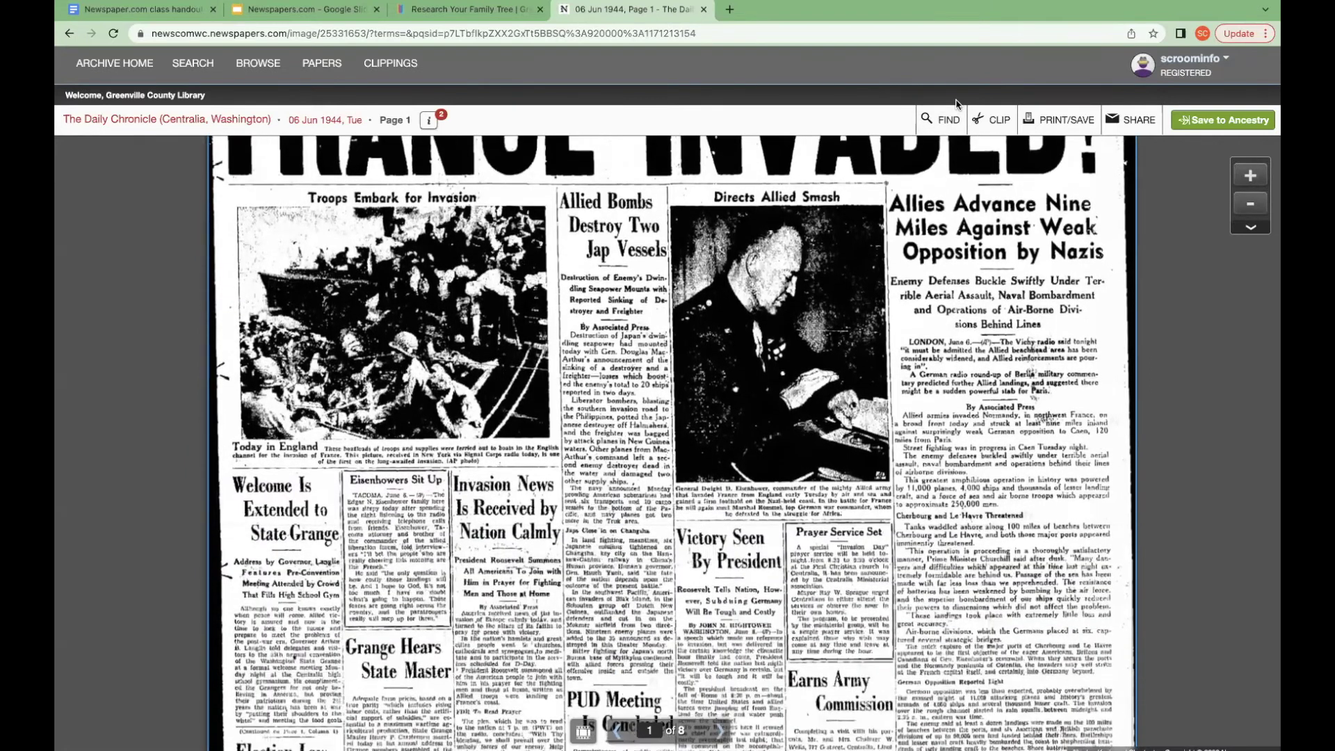
{"action": "scroll", "coordinate": [870, 432], "scroll_direction": "down", "scroll_amount": 5}
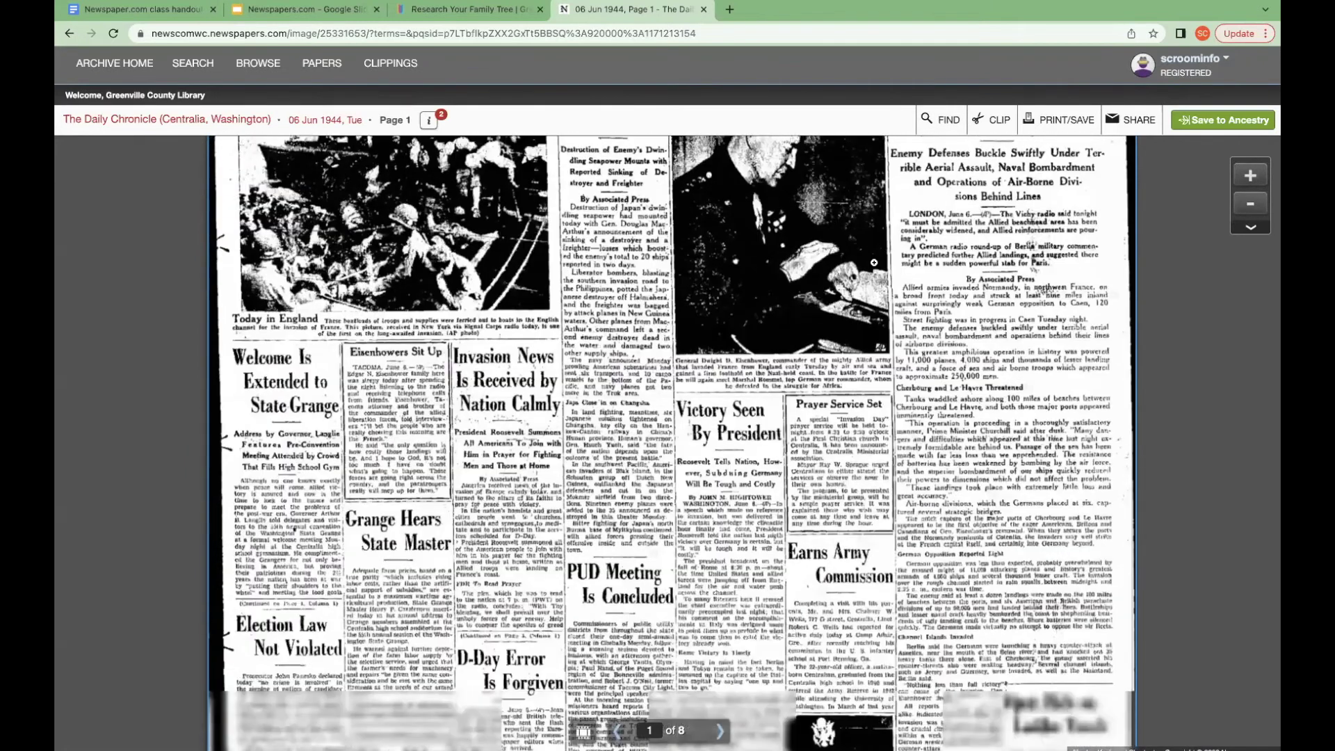
{"action": "scroll", "coordinate": [874, 196], "scroll_direction": "down", "scroll_amount": 2}
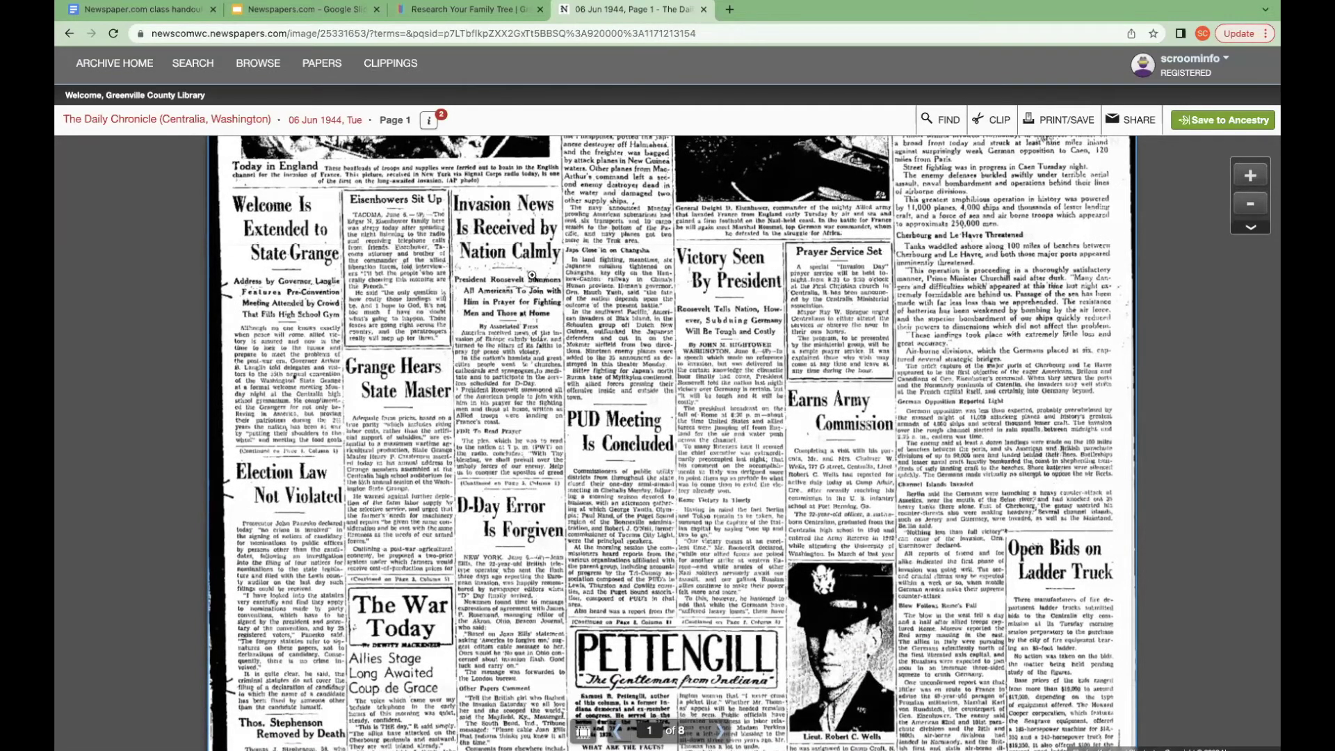
{"action": "left_click", "coordinate": [995, 129]}
{"action": "left_click_drag", "start_coordinate": [572, 296], "coordinate": [446, 184]}
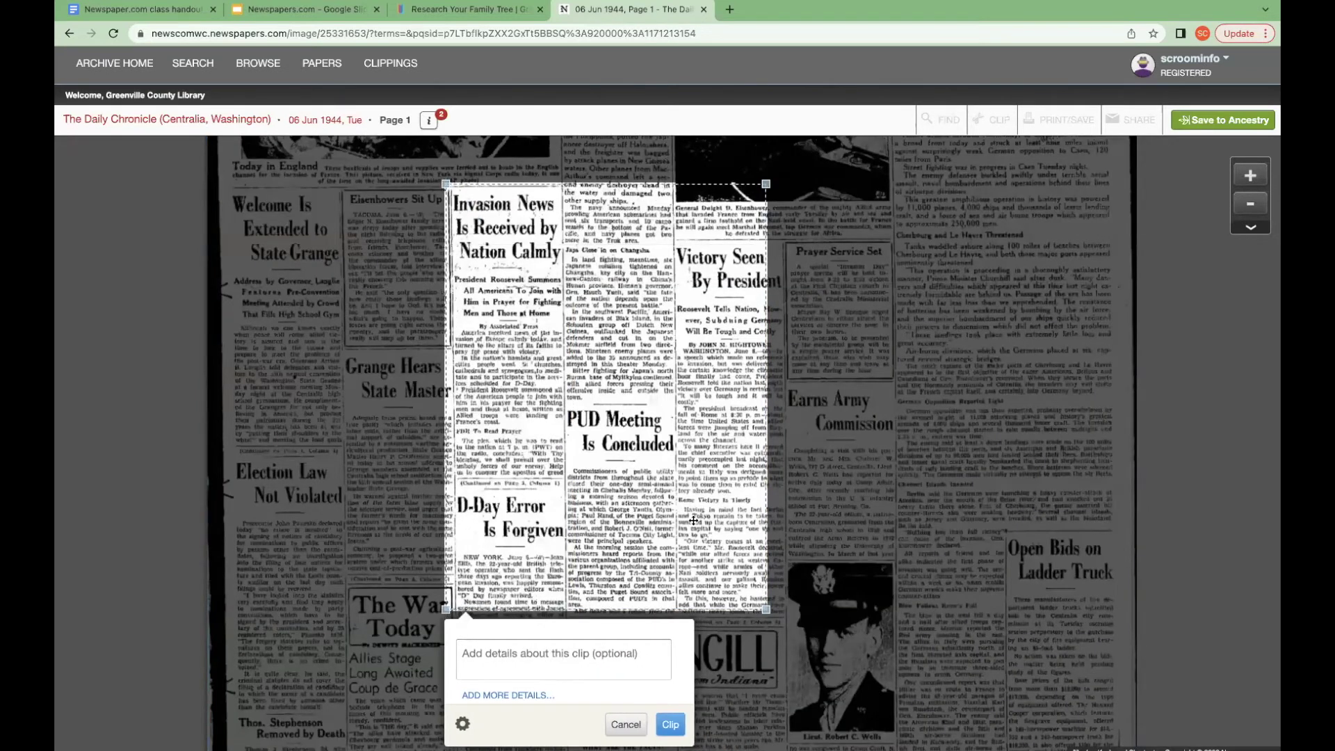
{"action": "left_click_drag", "start_coordinate": [766, 610], "coordinate": [568, 482]}
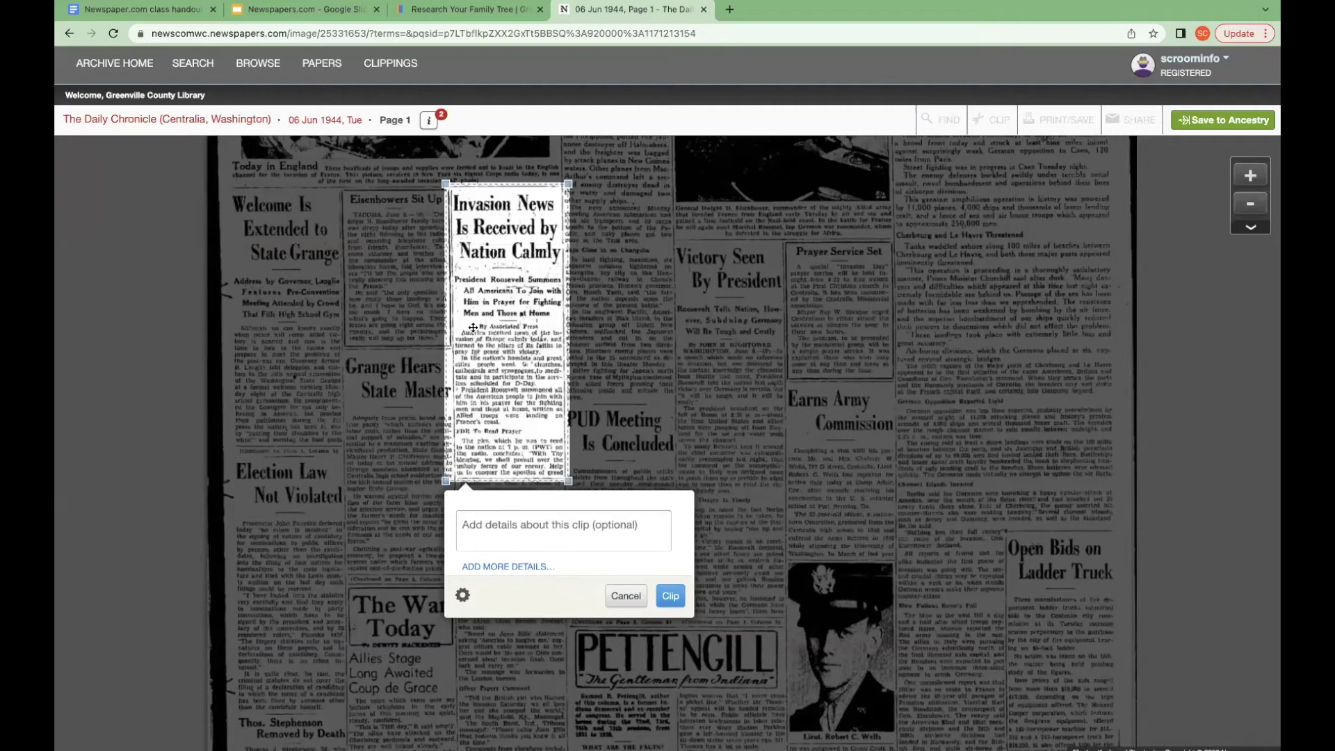
Step: Title the clipping "Invasion News", expand its optional description, and show its settings, leaving Public and Notify me enabled
{"action": "left_click", "coordinate": [523, 526]}
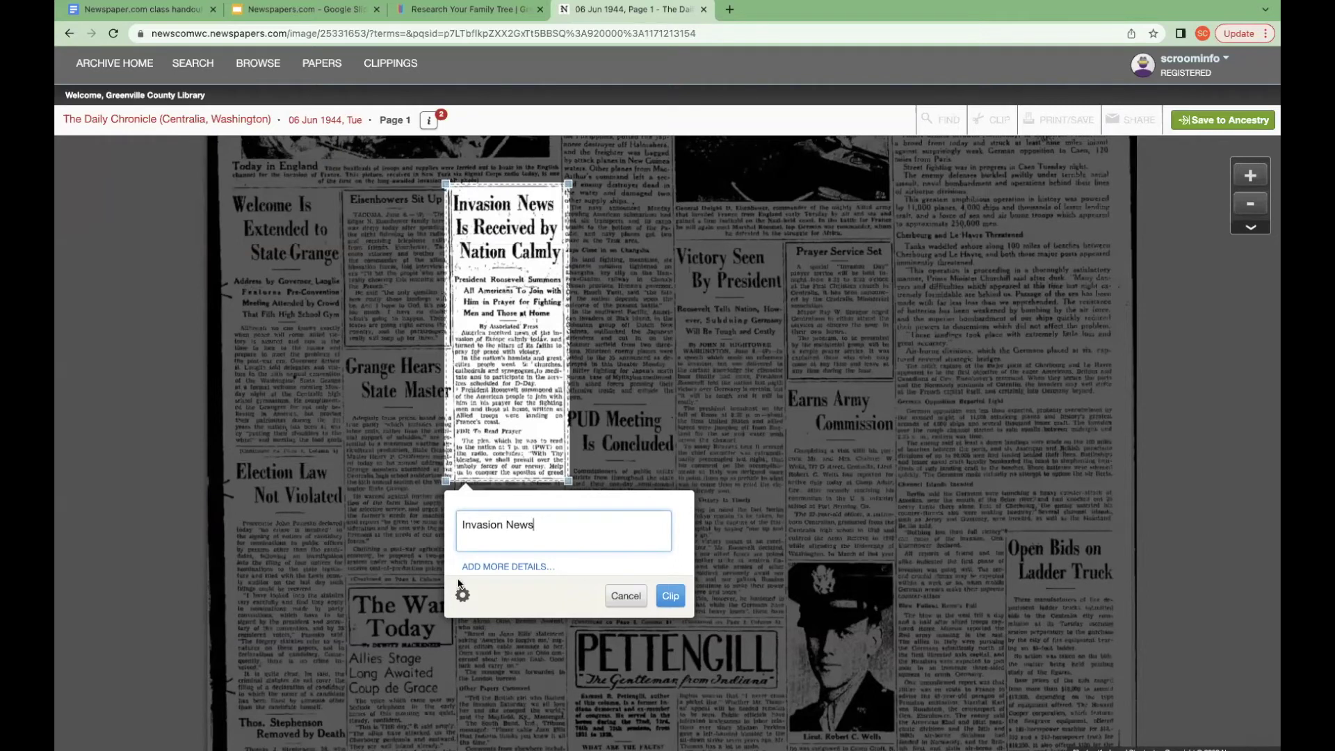
{"action": "left_click", "coordinate": [483, 567]}
{"action": "left_click", "coordinate": [525, 616]}
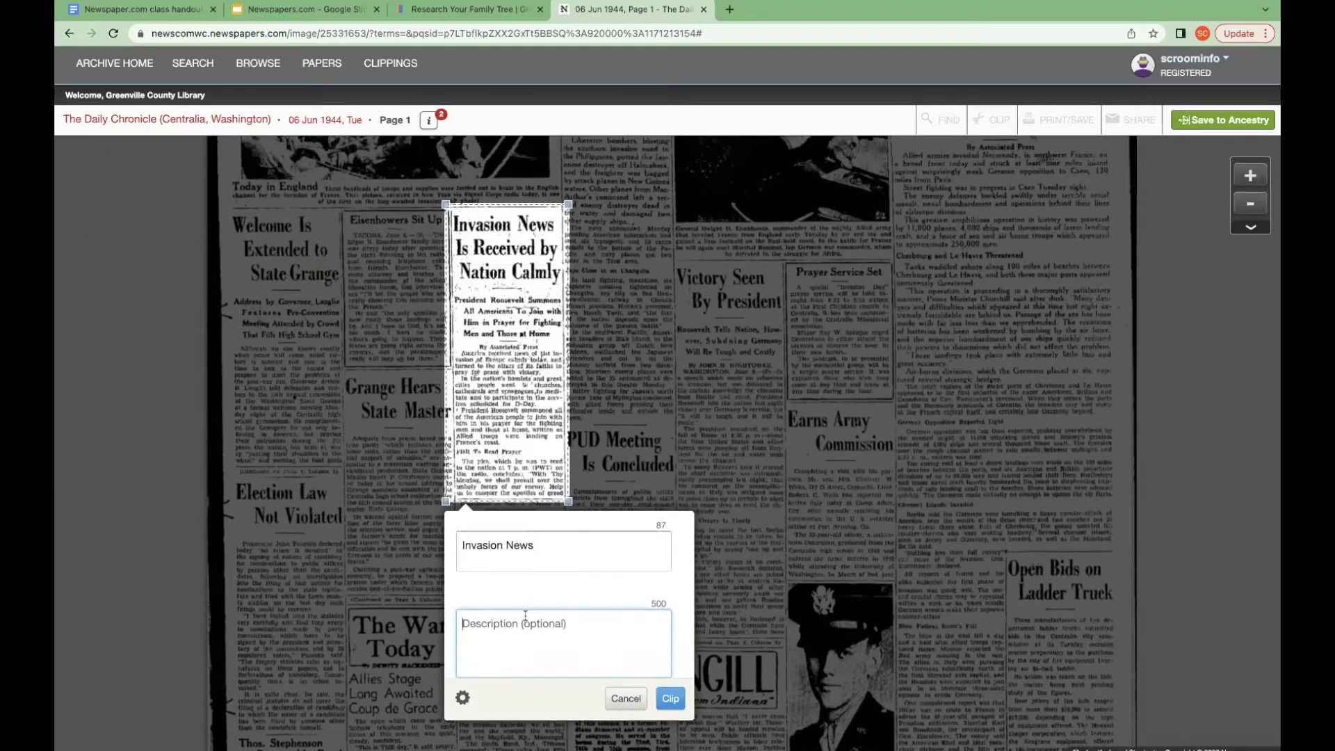
{"action": "scroll", "coordinate": [526, 616], "scroll_direction": "down", "scroll_amount": 1}
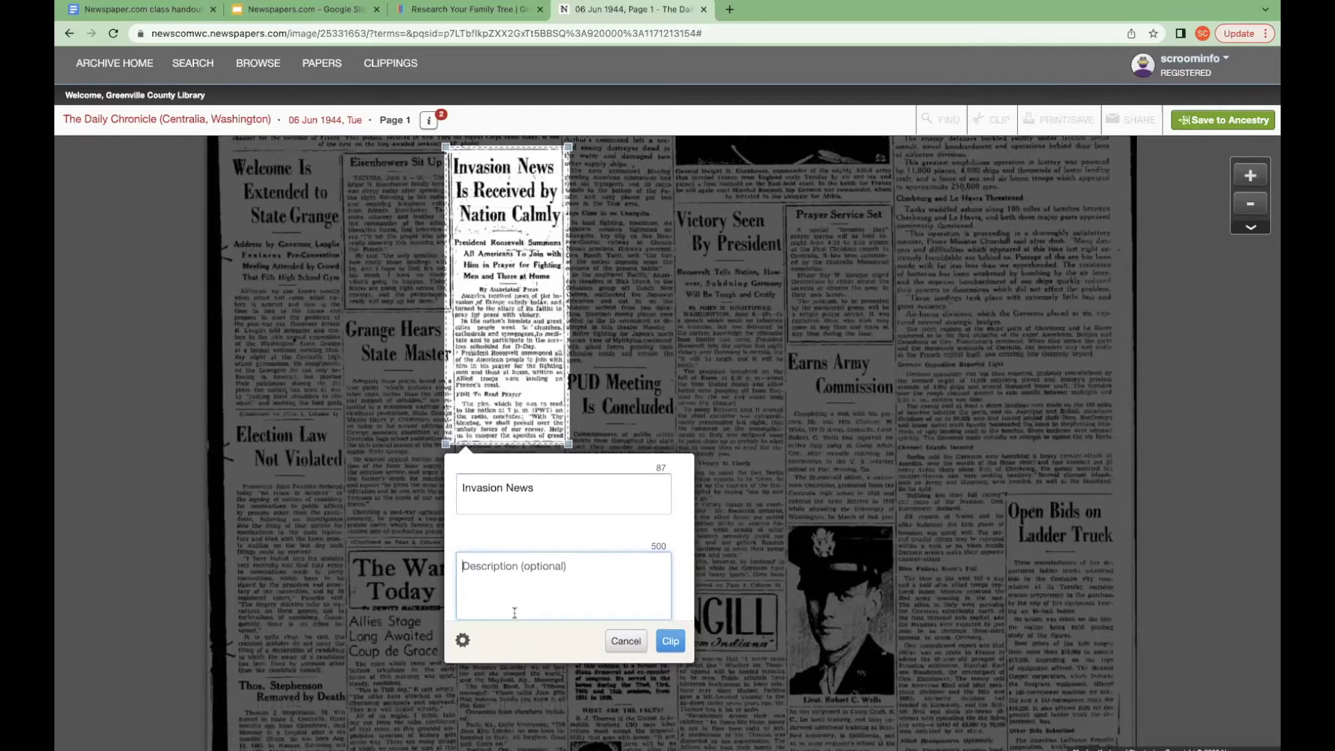
{"action": "left_click", "coordinate": [464, 644]}
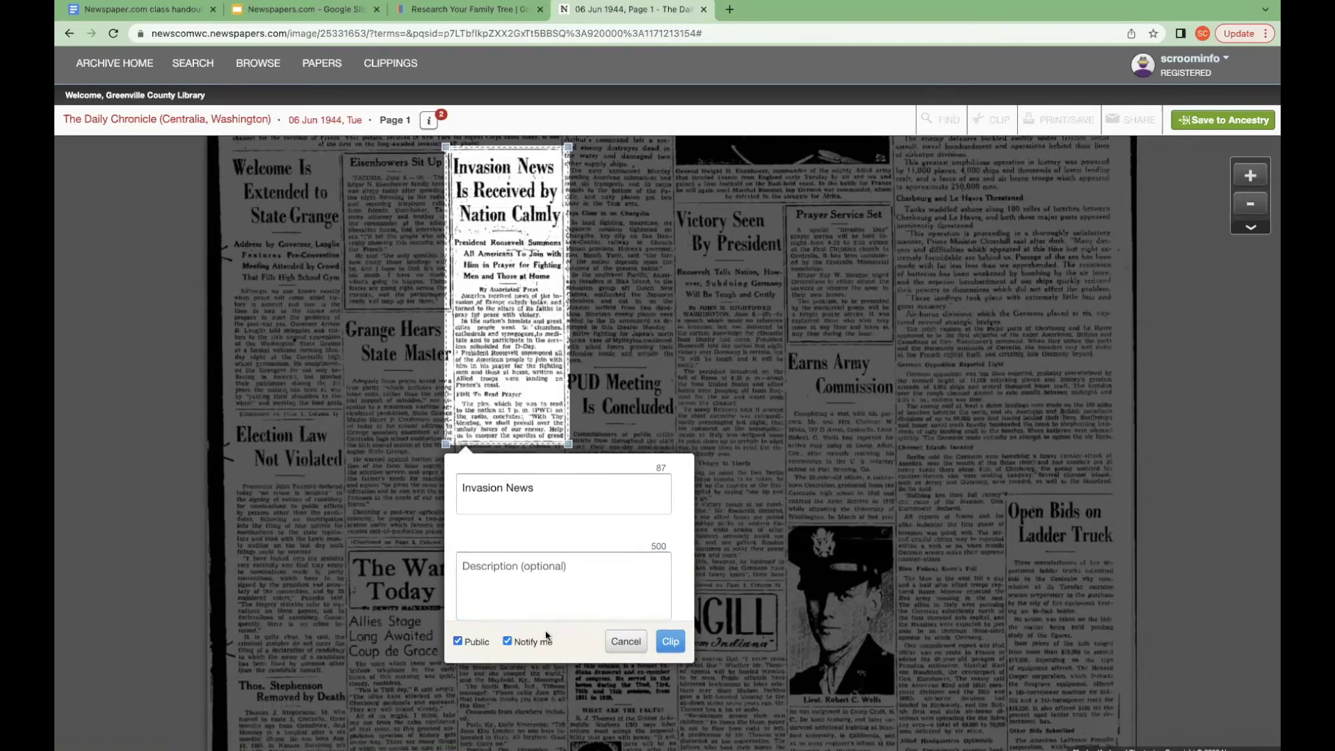
{"action": "left_click", "coordinate": [458, 642]}
{"action": "left_click", "coordinate": [457, 642]}
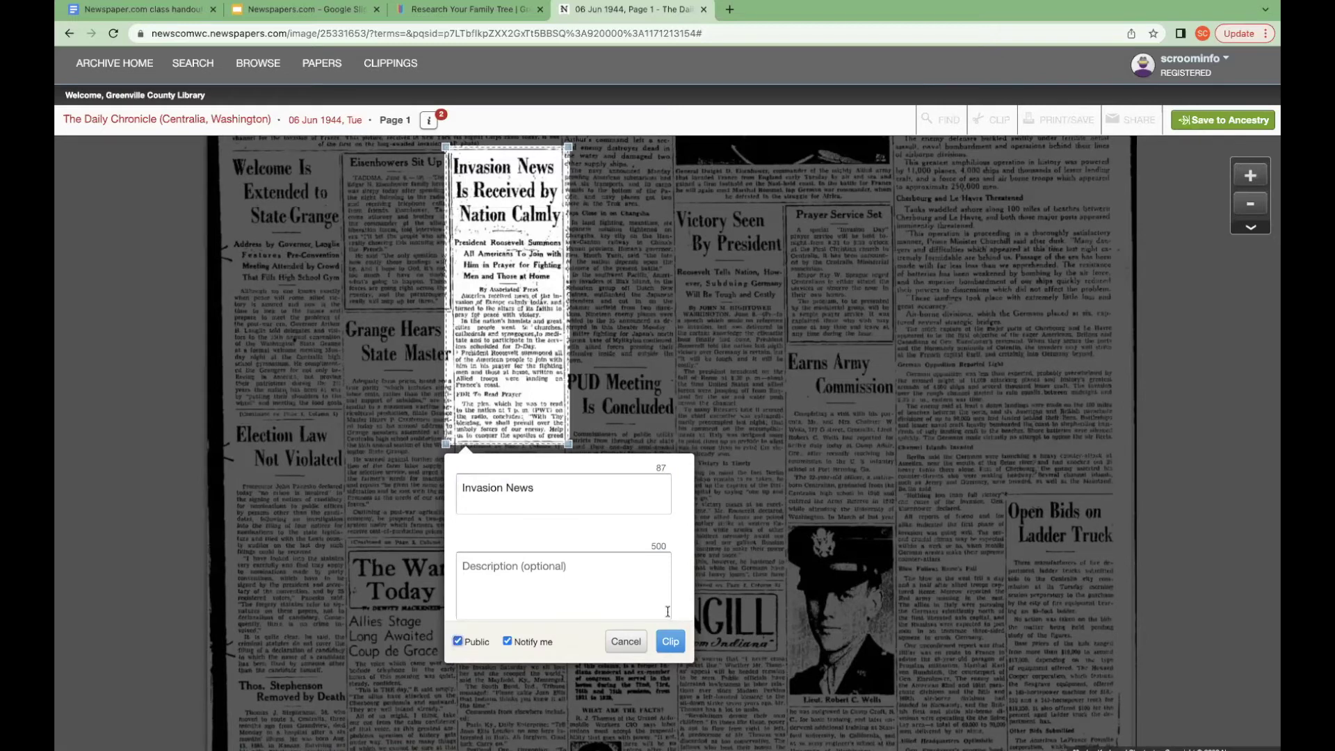
Step: Save the "Invasion News" clipping and open its sharing options
{"action": "left_click", "coordinate": [672, 641]}
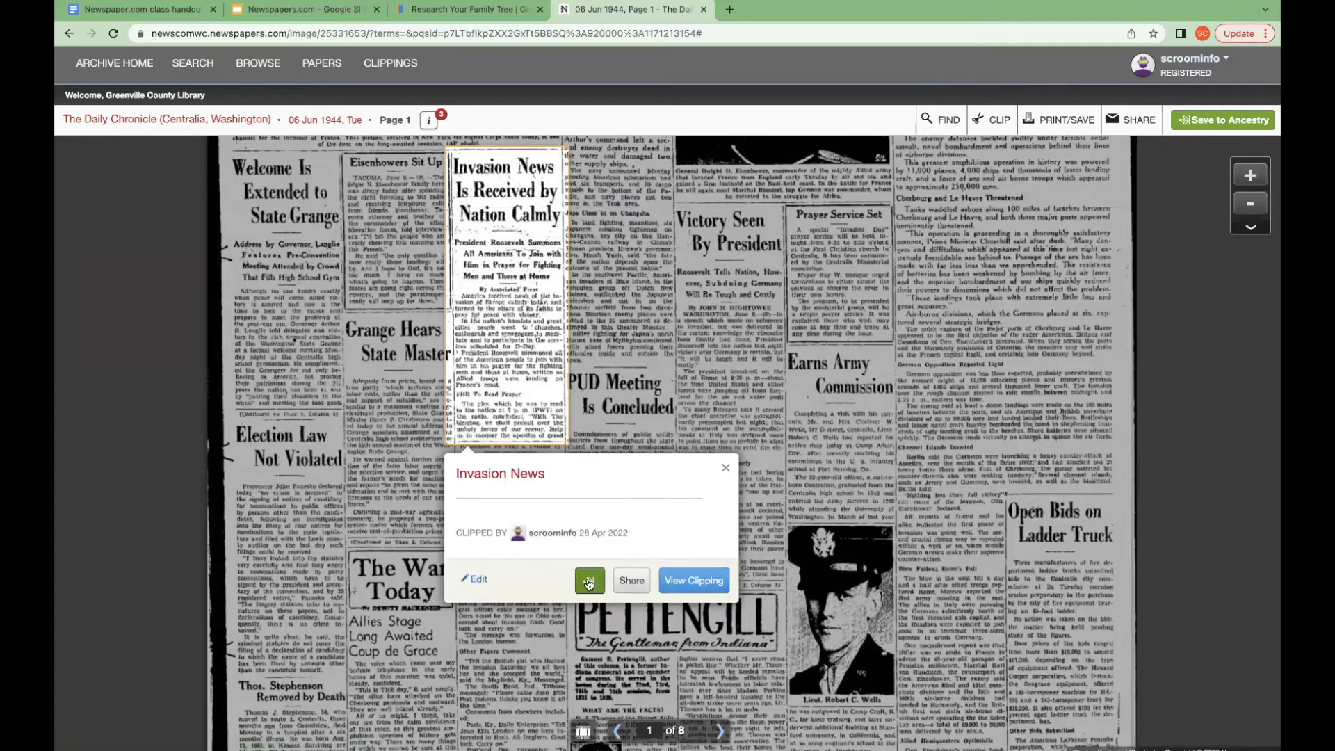
{"action": "left_click", "coordinate": [631, 588]}
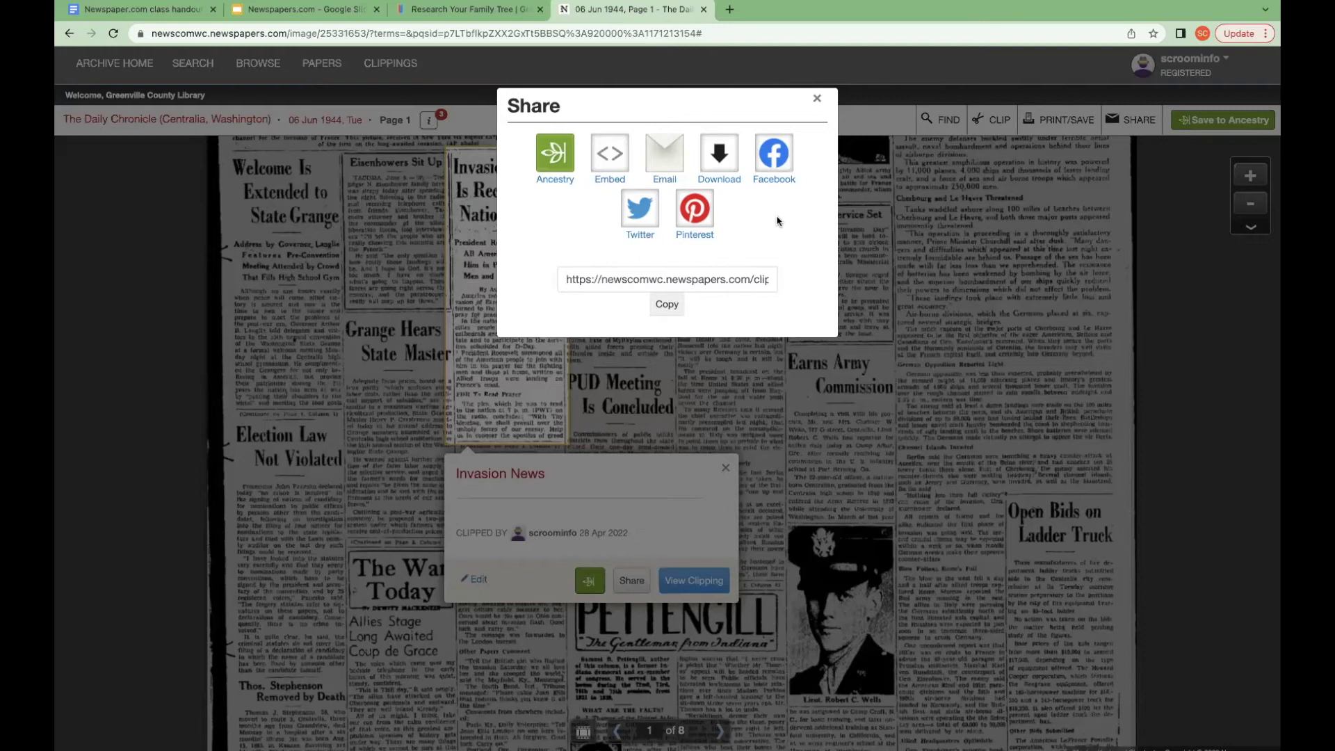
Step: Leave the sharing options, check where saving the "Invasion News" clipping to Ancestry leads, and close the Ancestry sign-in page
{"action": "left_click", "coordinate": [817, 103]}
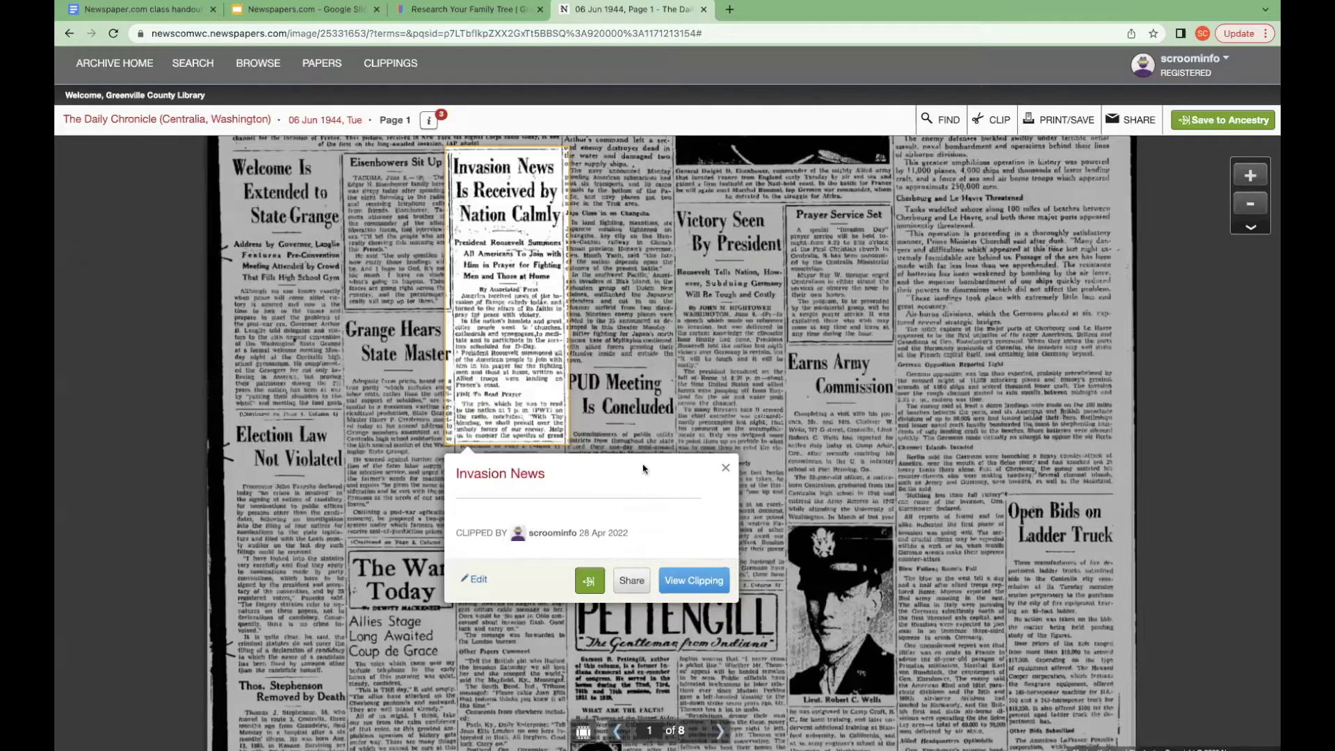
{"action": "left_click", "coordinate": [588, 585]}
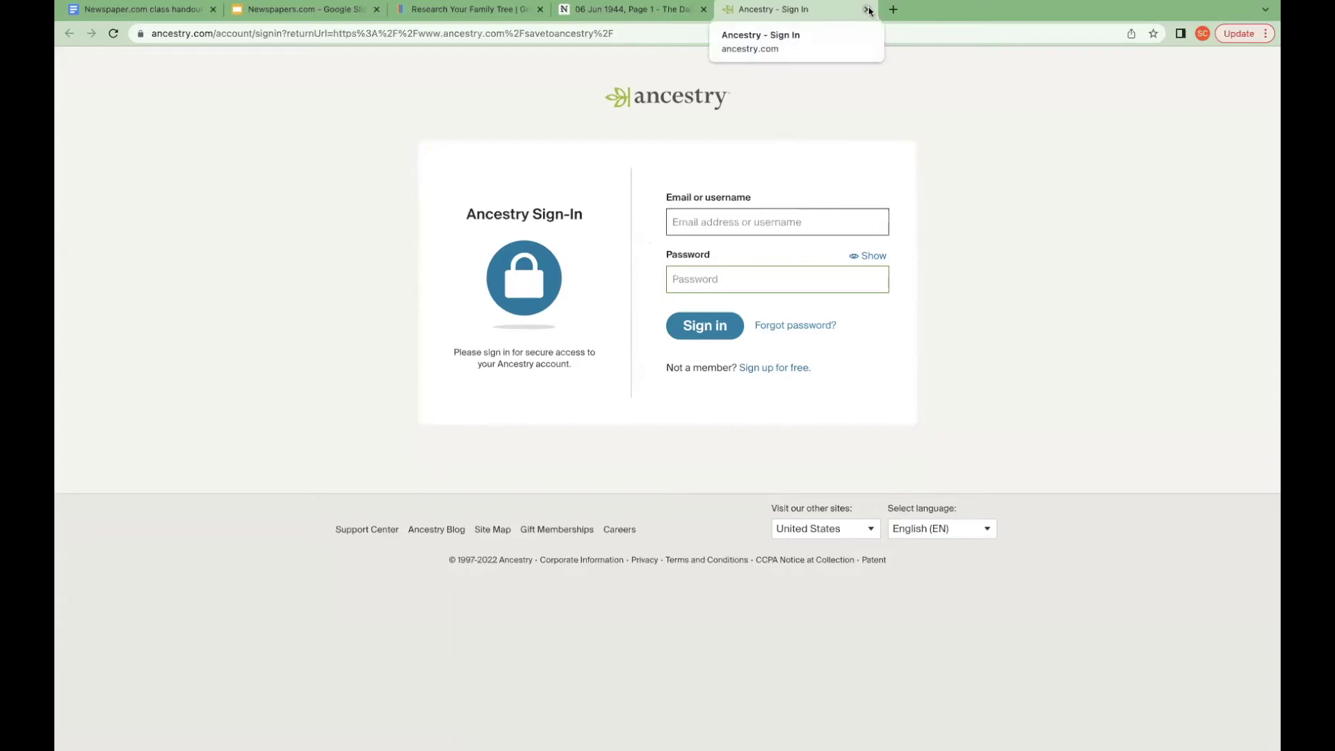
{"action": "left_click", "coordinate": [867, 9]}
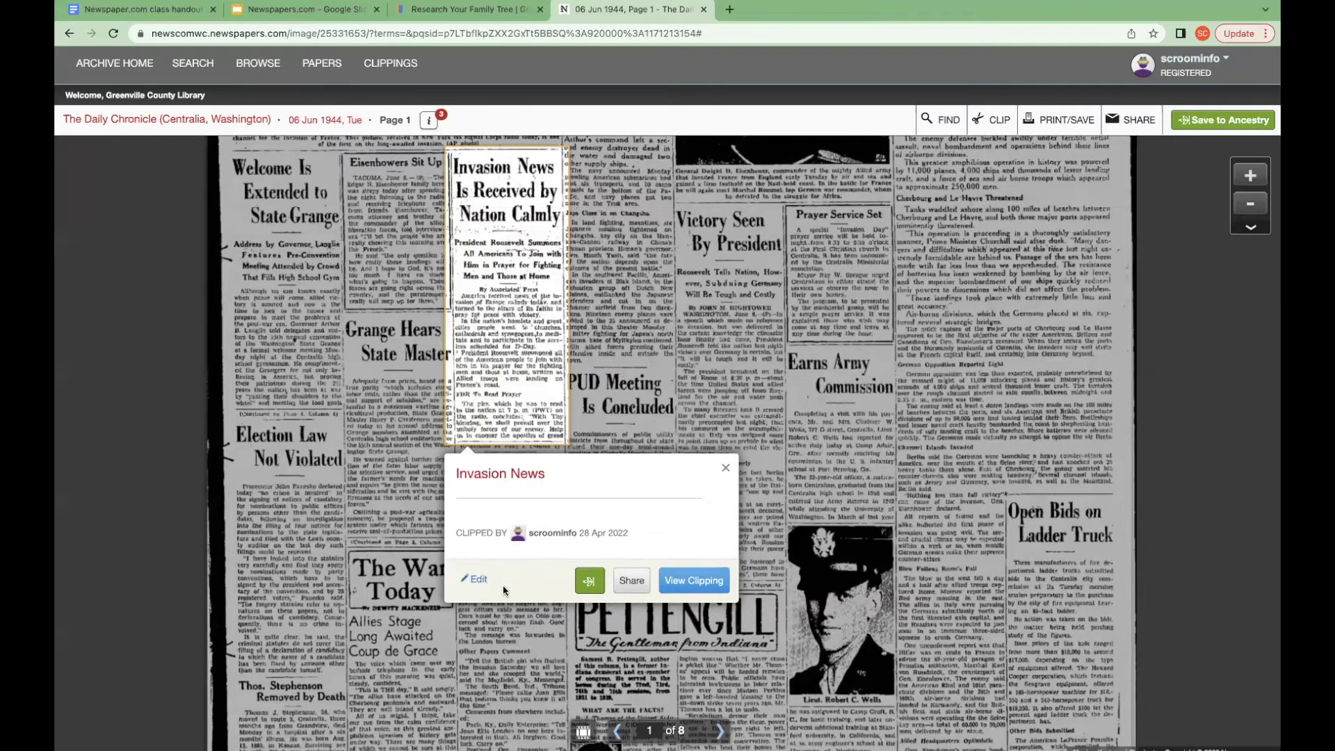
Step: Edit the "Invasion News" clipping and permanently delete it
{"action": "left_click", "coordinate": [479, 580]}
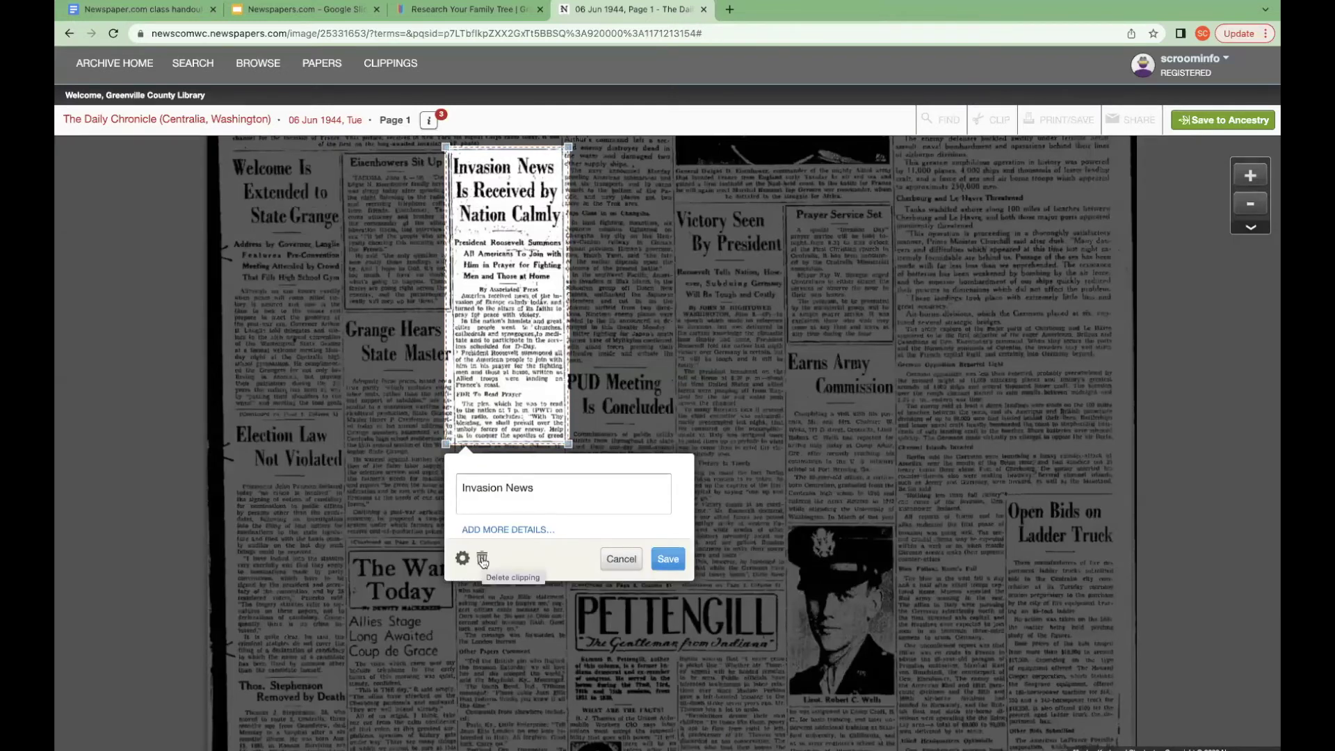
{"action": "left_click", "coordinate": [482, 559]}
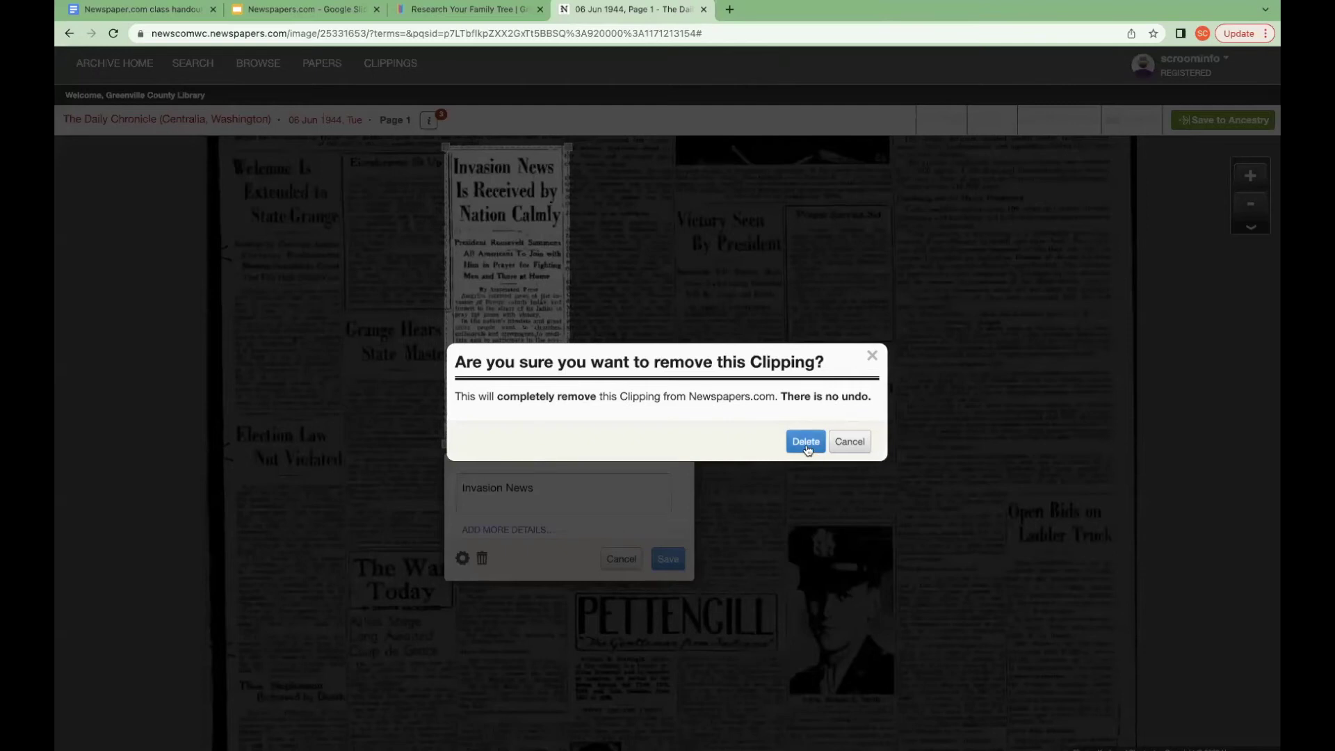
{"action": "left_click", "coordinate": [806, 443]}
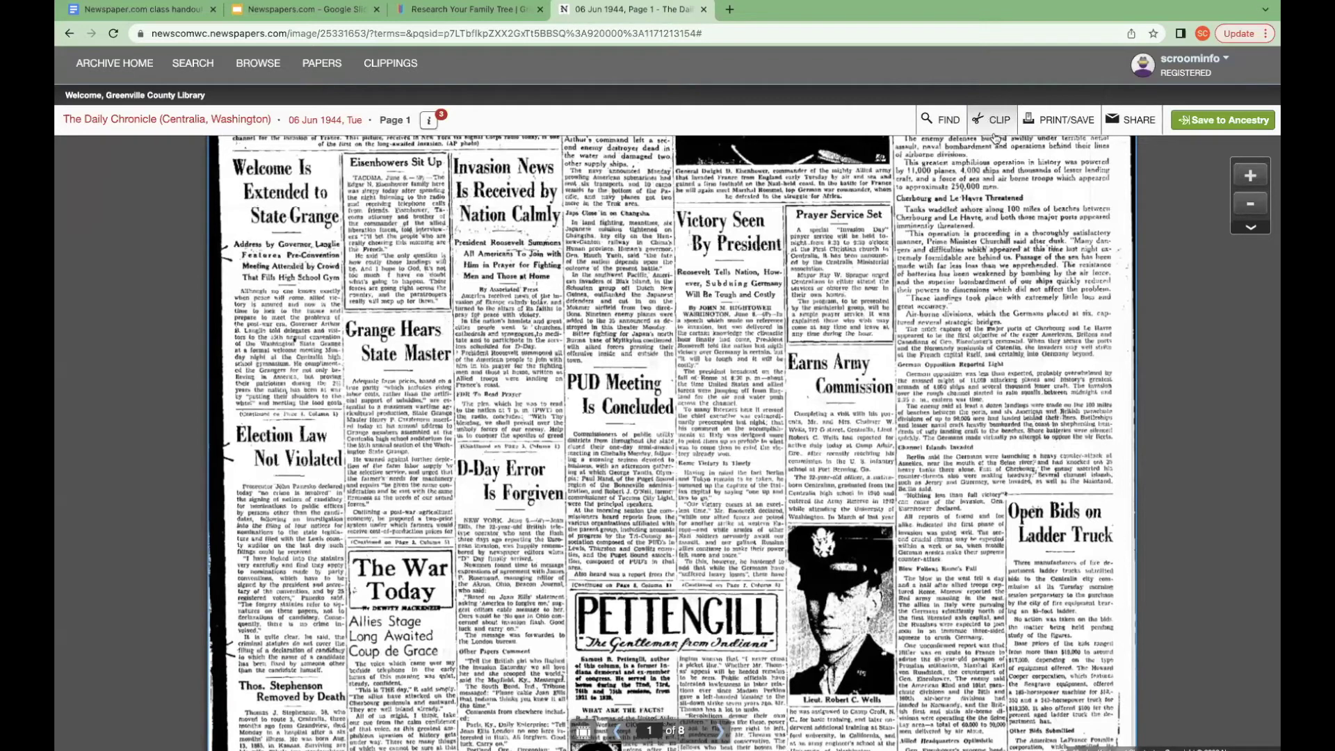
Step: Start sharing an area of the front page, adjust its frame around the "PUD Meeting Is Concluded" article, and cancel
{"action": "left_click", "coordinate": [1133, 124]}
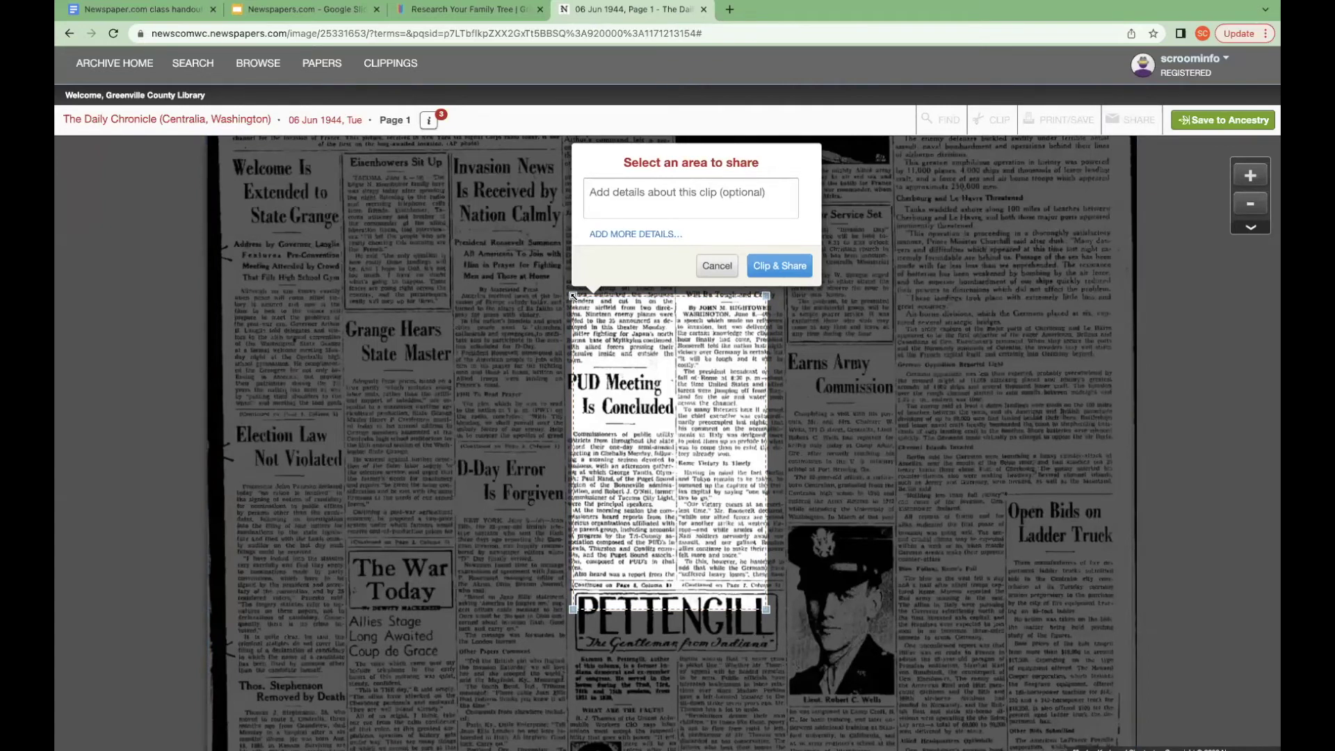
{"action": "left_click_drag", "start_coordinate": [572, 296], "coordinate": [565, 324]}
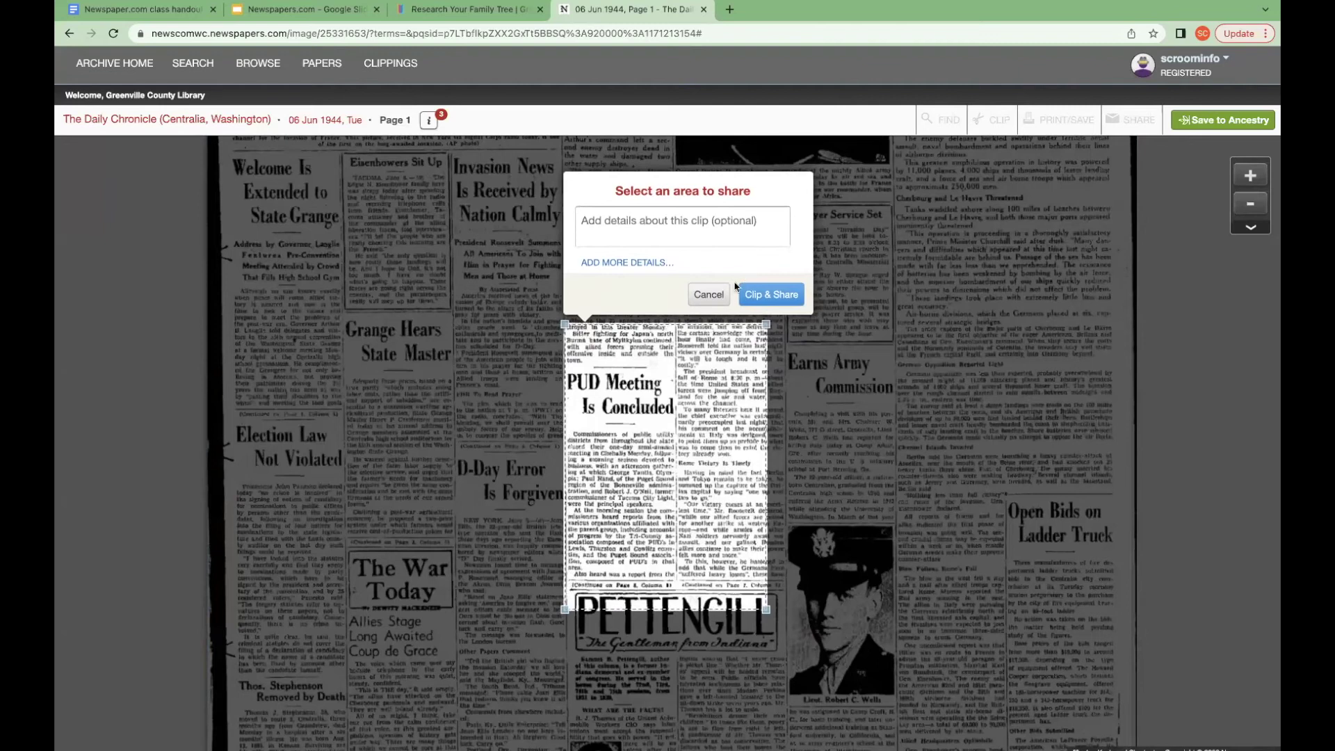
{"action": "left_click", "coordinate": [711, 297]}
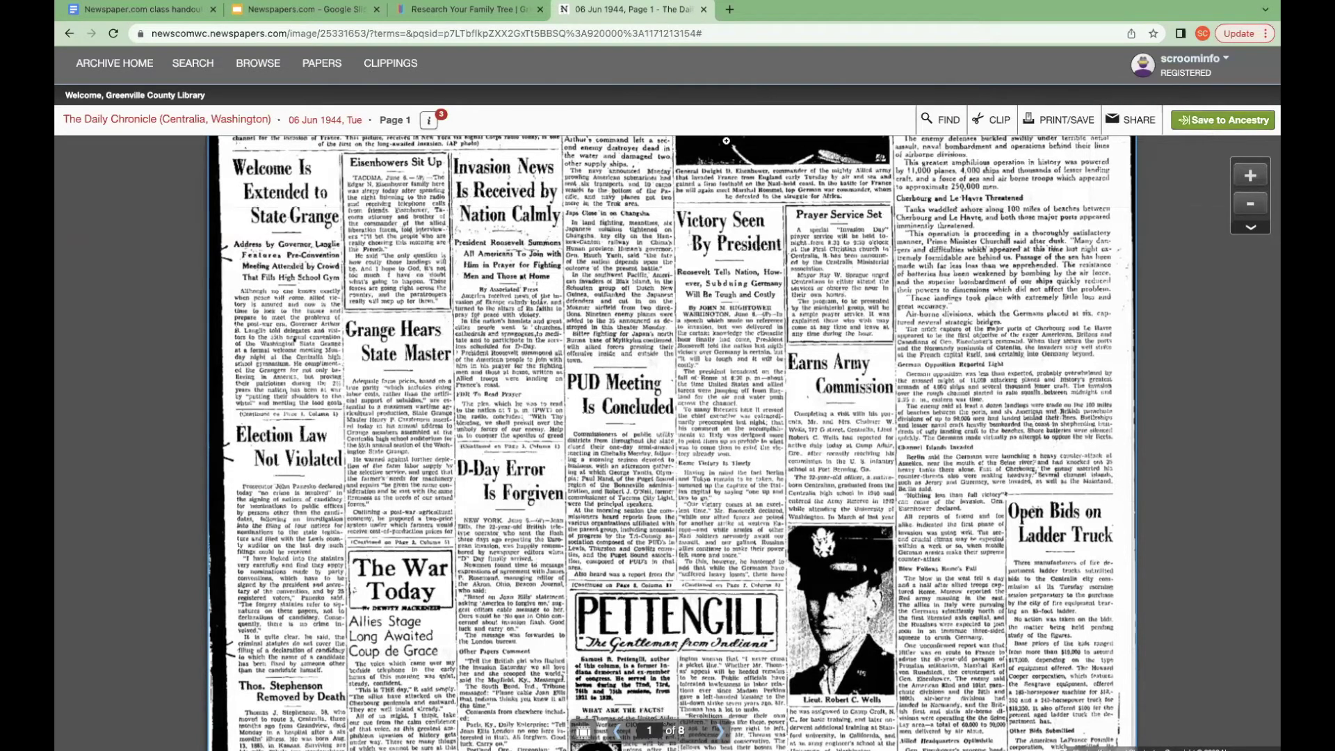
Step: Return to the archive home, find newspapers by location, view the world map, and go back to the country and state list
{"action": "left_click", "coordinate": [131, 67]}
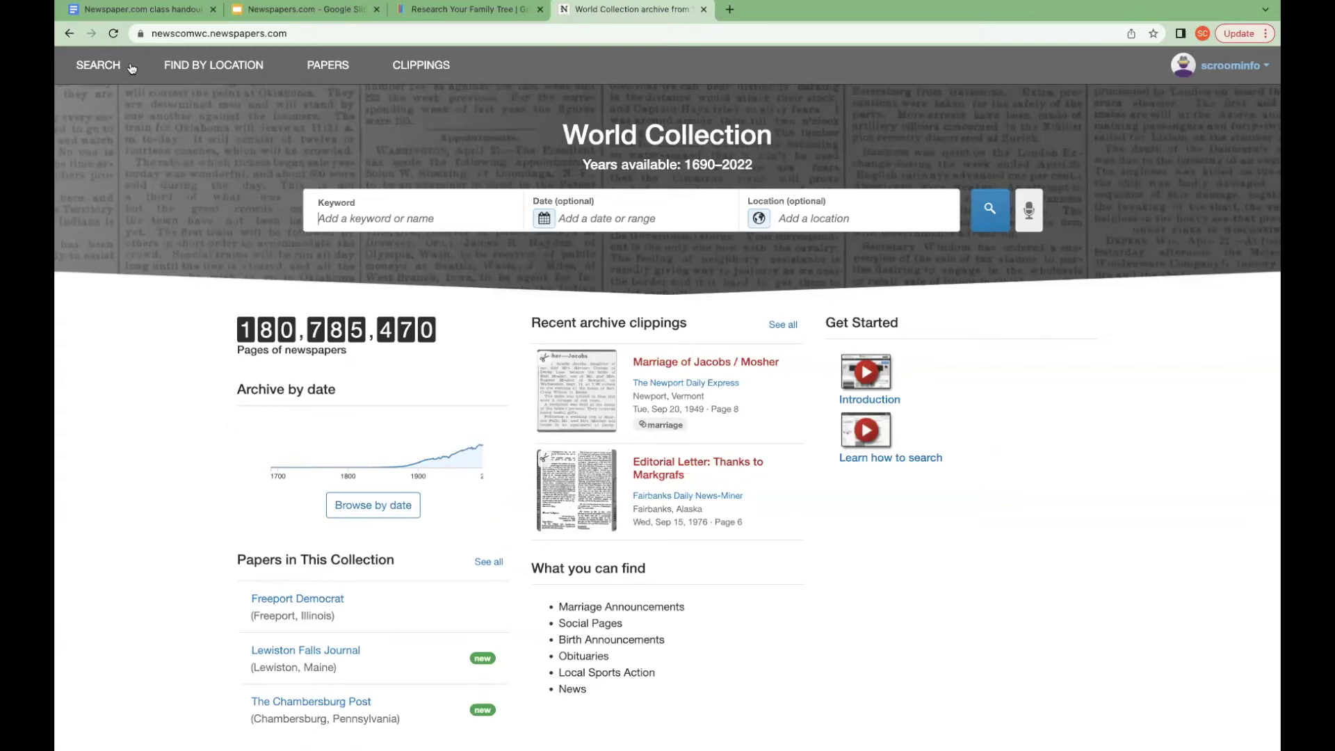
{"action": "left_click", "coordinate": [187, 66]}
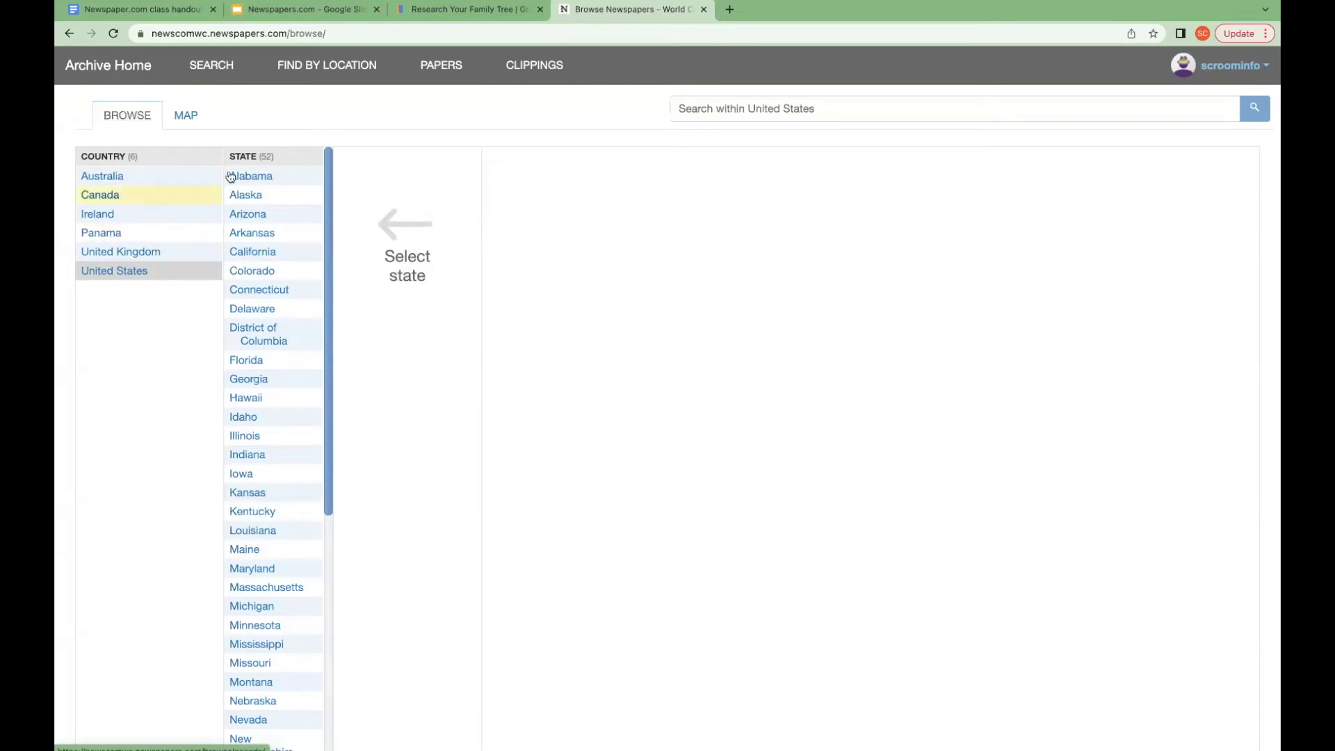
{"action": "left_click", "coordinate": [187, 123]}
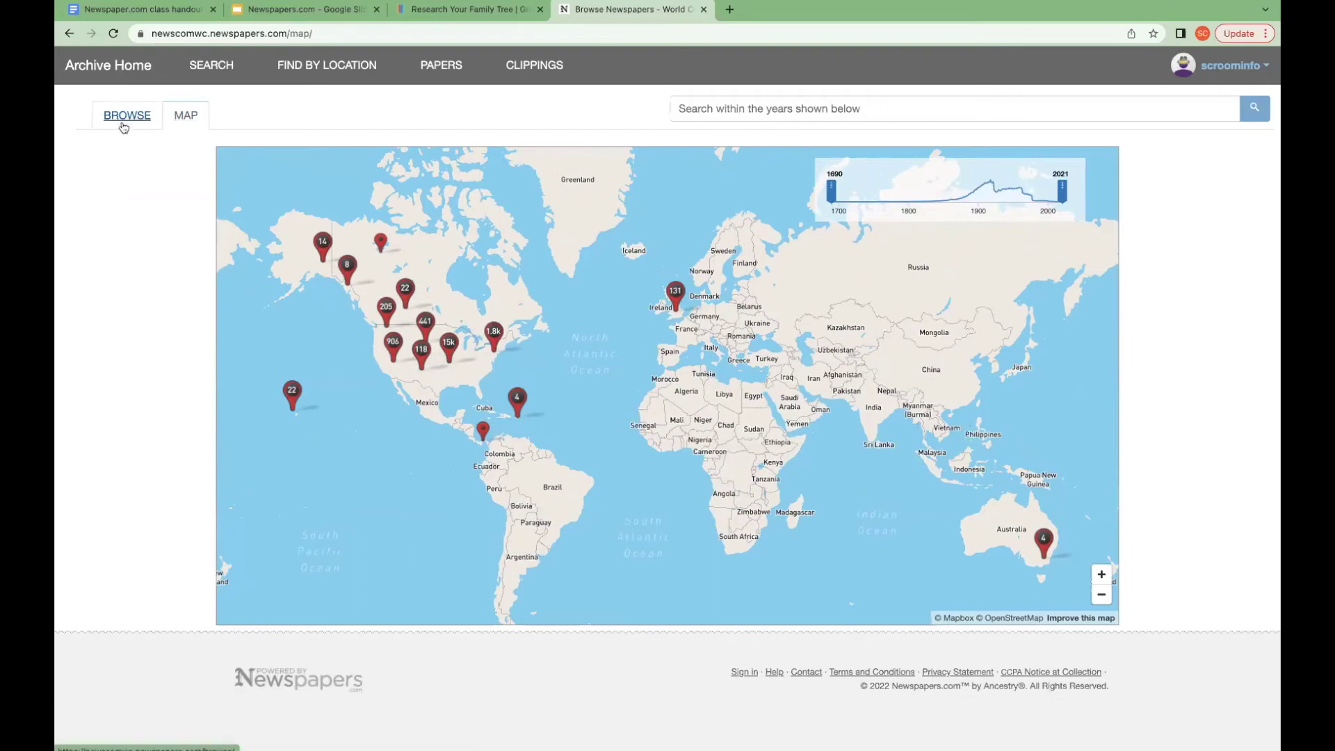
{"action": "left_click", "coordinate": [123, 128]}
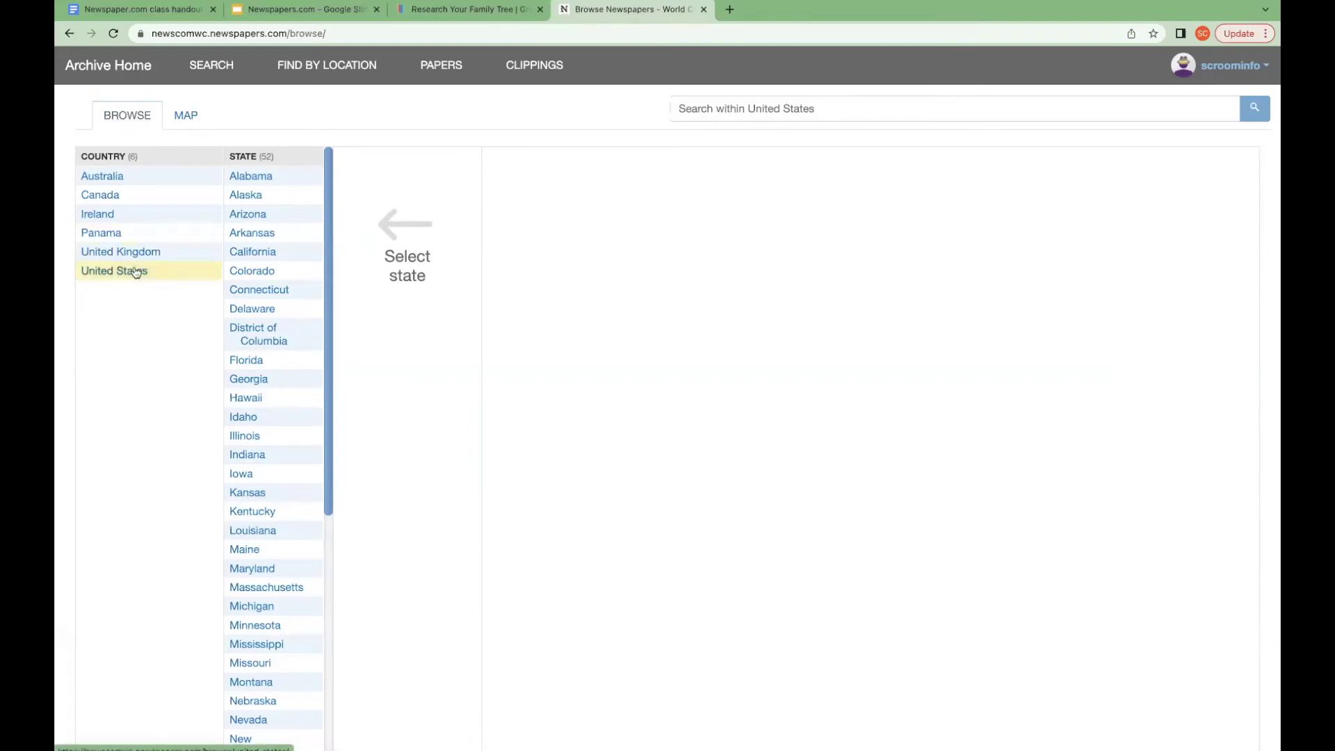
Step: Browse the United States papers to South Carolina, Greenville, and select The Greenville Enterprise
{"action": "left_click_drag", "start_coordinate": [327, 244], "coordinate": [322, 491]}
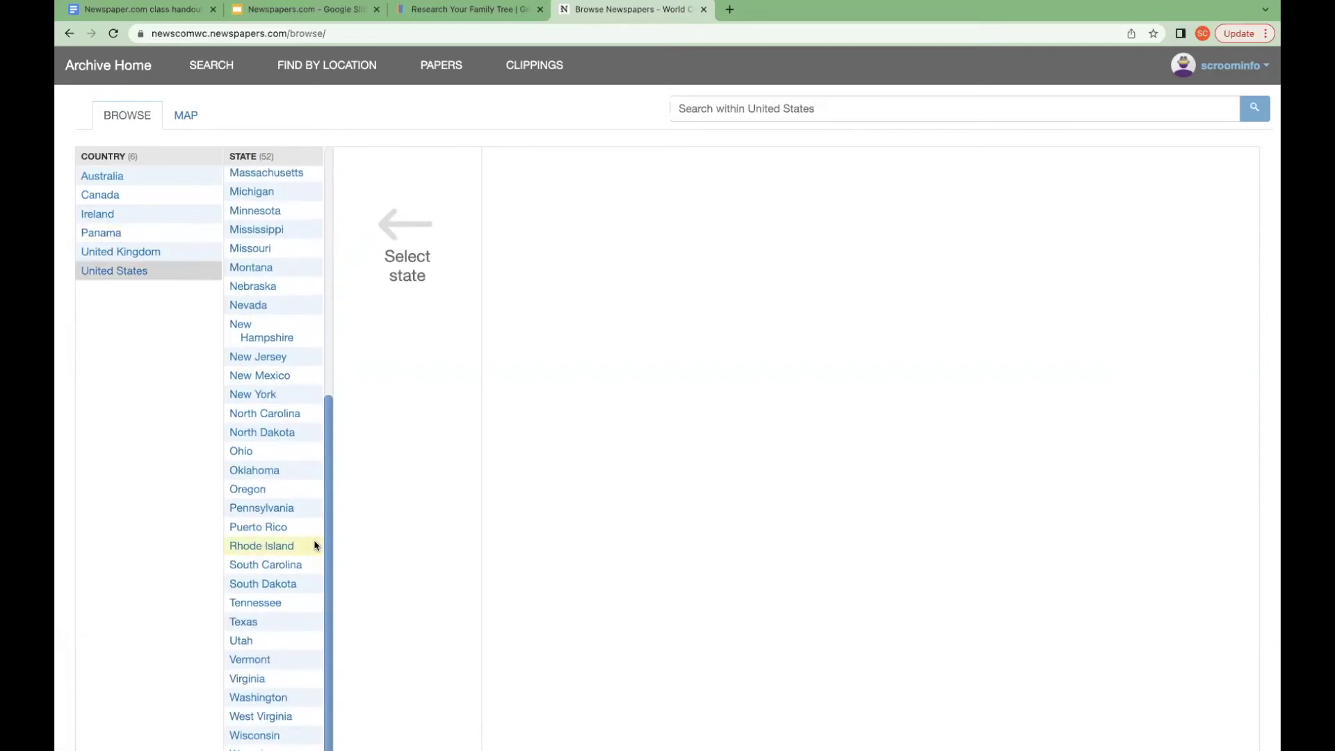
{"action": "left_click", "coordinate": [281, 569]}
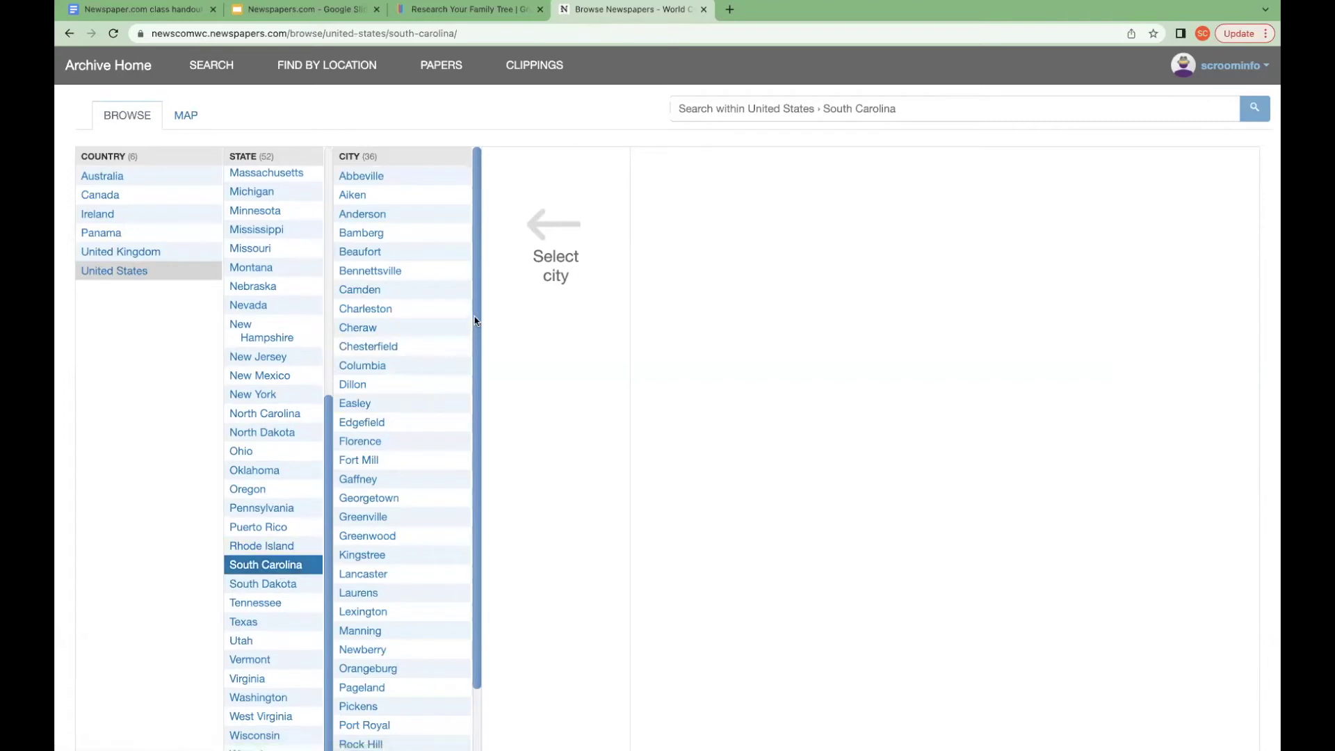
{"action": "left_click_drag", "start_coordinate": [477, 320], "coordinate": [484, 417]}
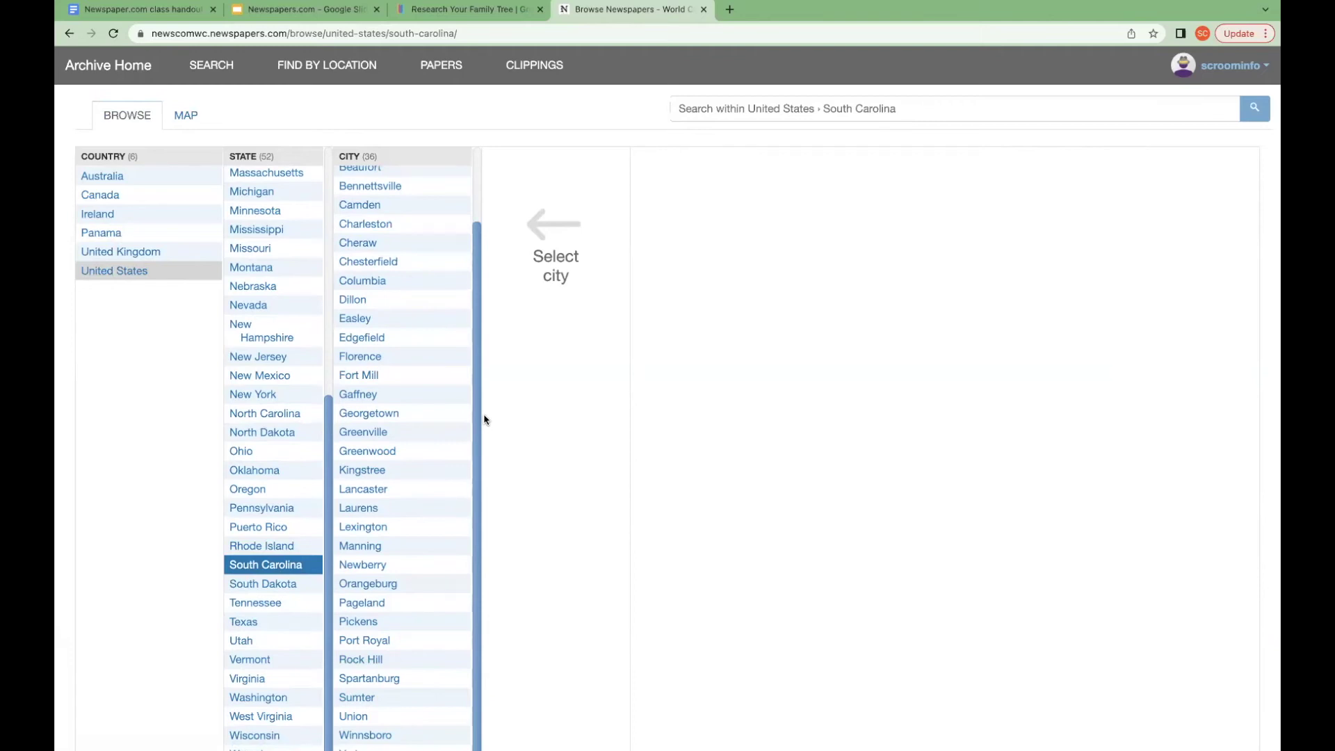
{"action": "left_click", "coordinate": [371, 434]}
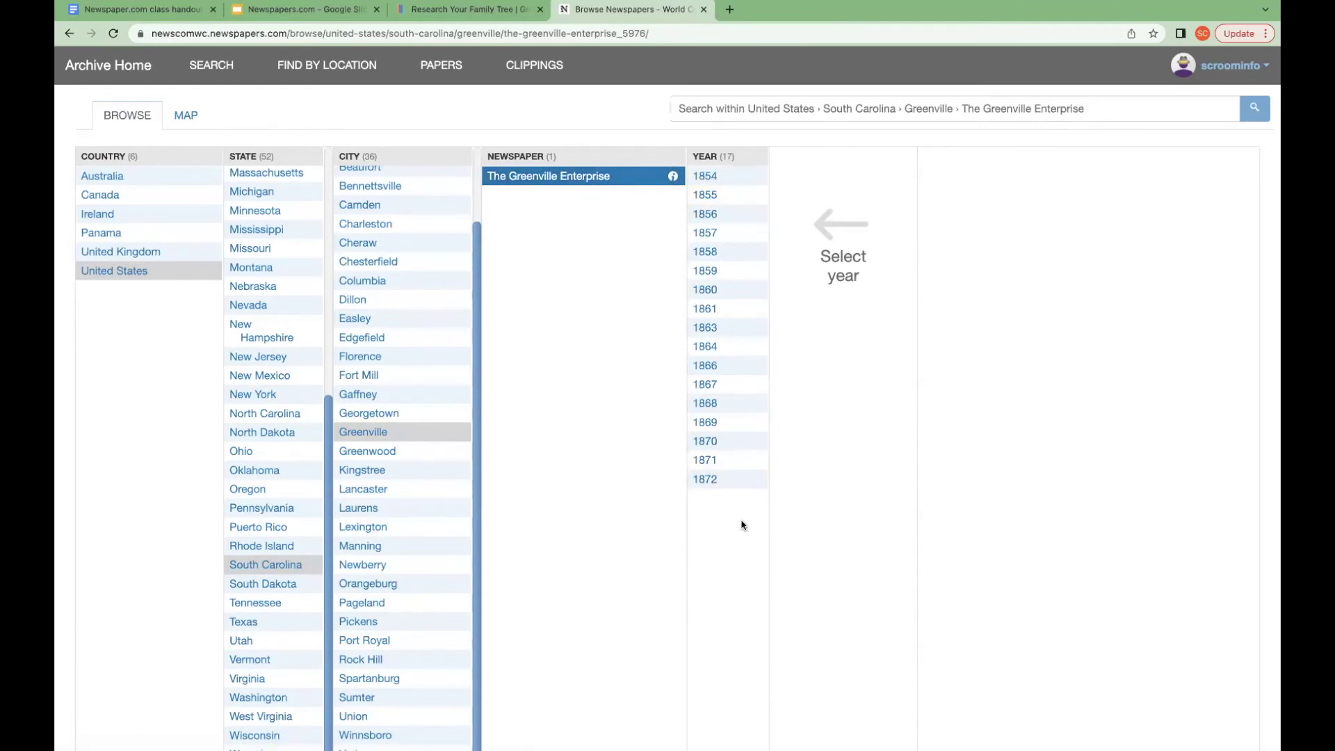
Step: Open page 1 of The Greenville Enterprise issue dated 25 Dec 1872
{"action": "left_click", "coordinate": [707, 480]}
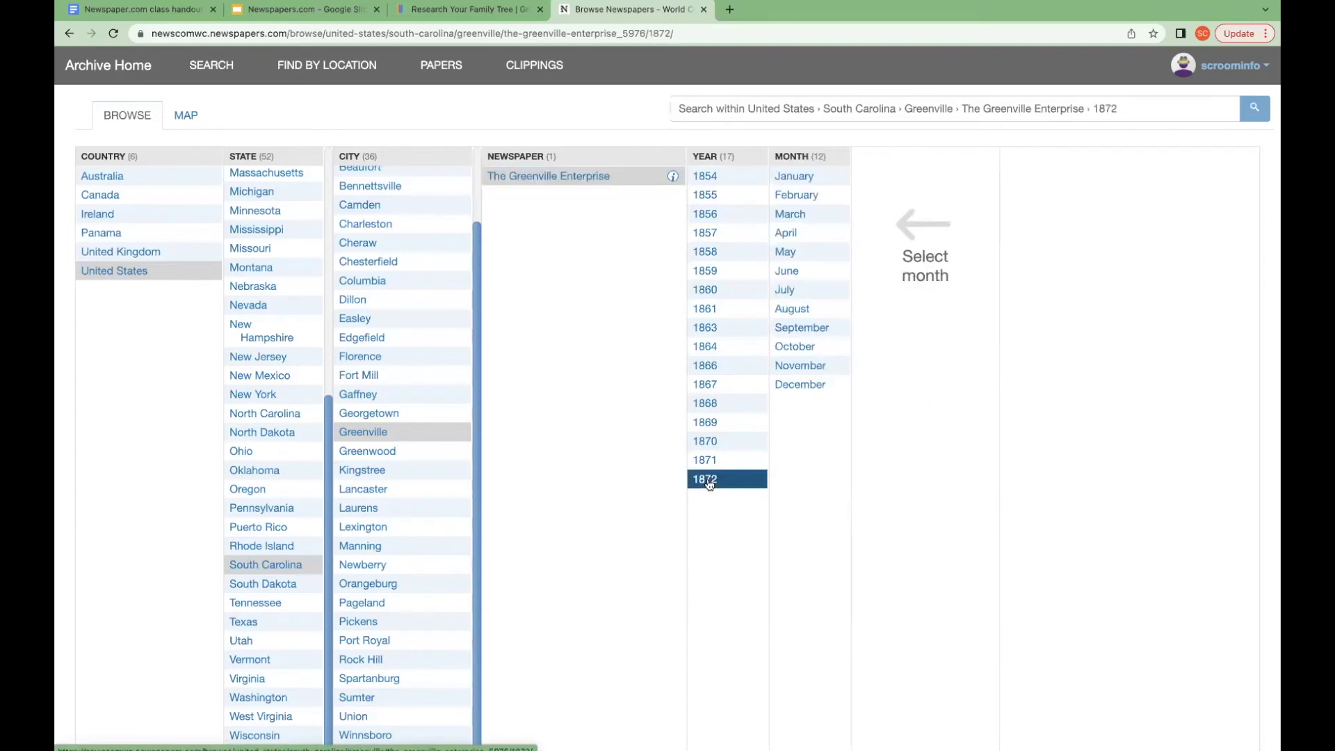
{"action": "left_click", "coordinate": [802, 387]}
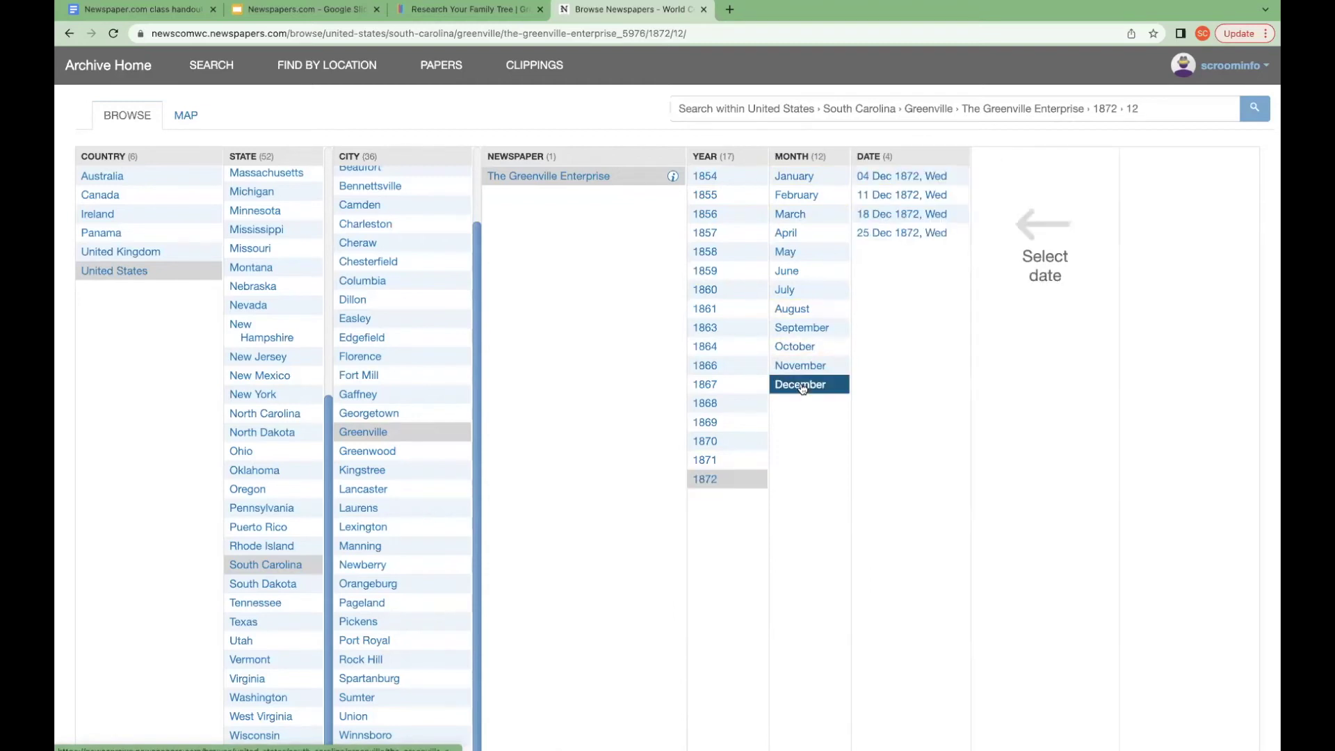
{"action": "left_click", "coordinate": [924, 240]}
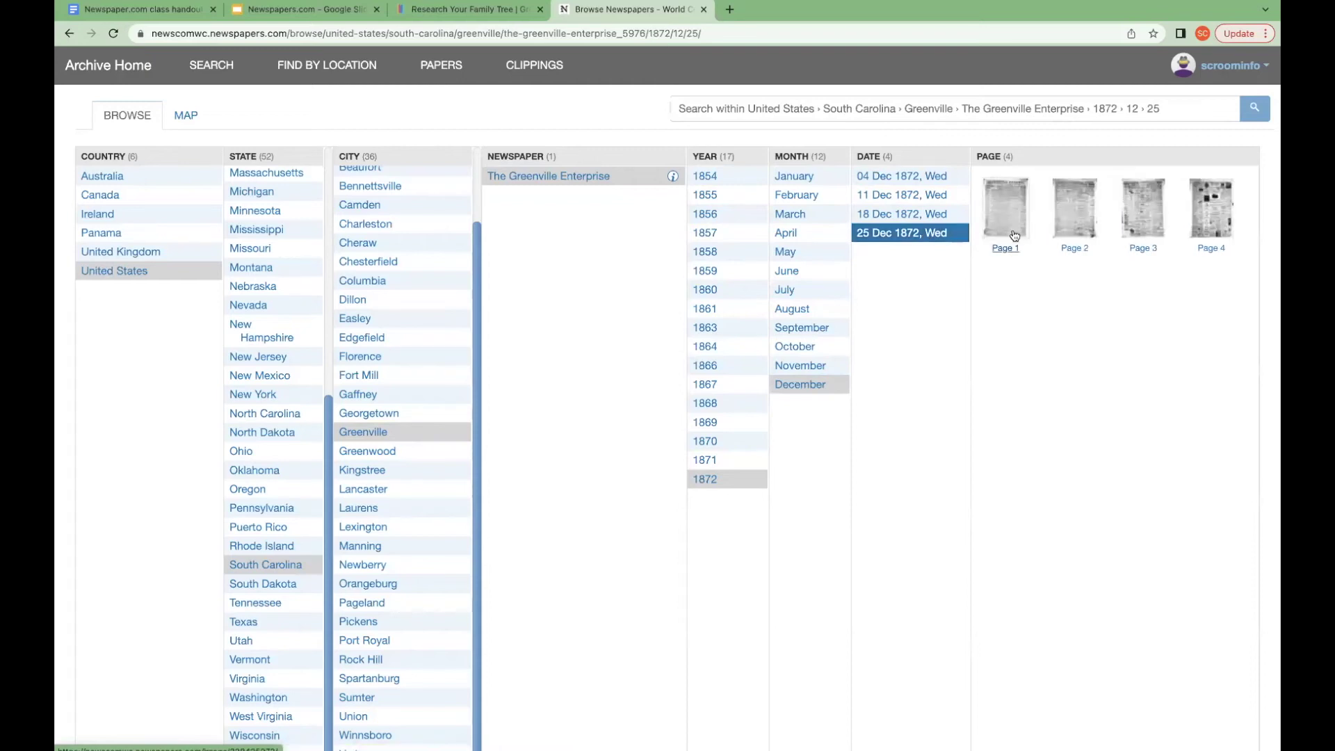
{"action": "left_click", "coordinate": [1017, 202]}
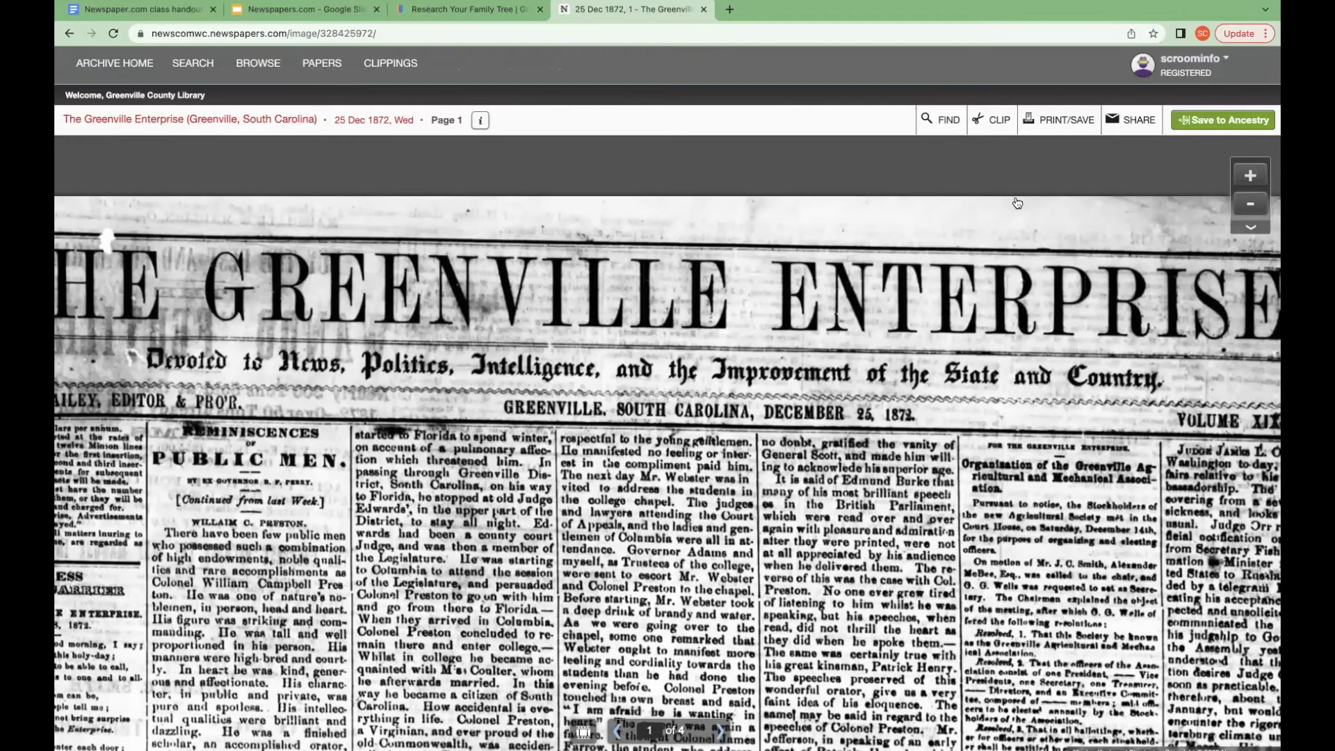
Step: Examine the articles on page 1 of the December 25, 1872 issue at different magnifications and advance to page 2
{"action": "left_click", "coordinate": [1250, 207]}
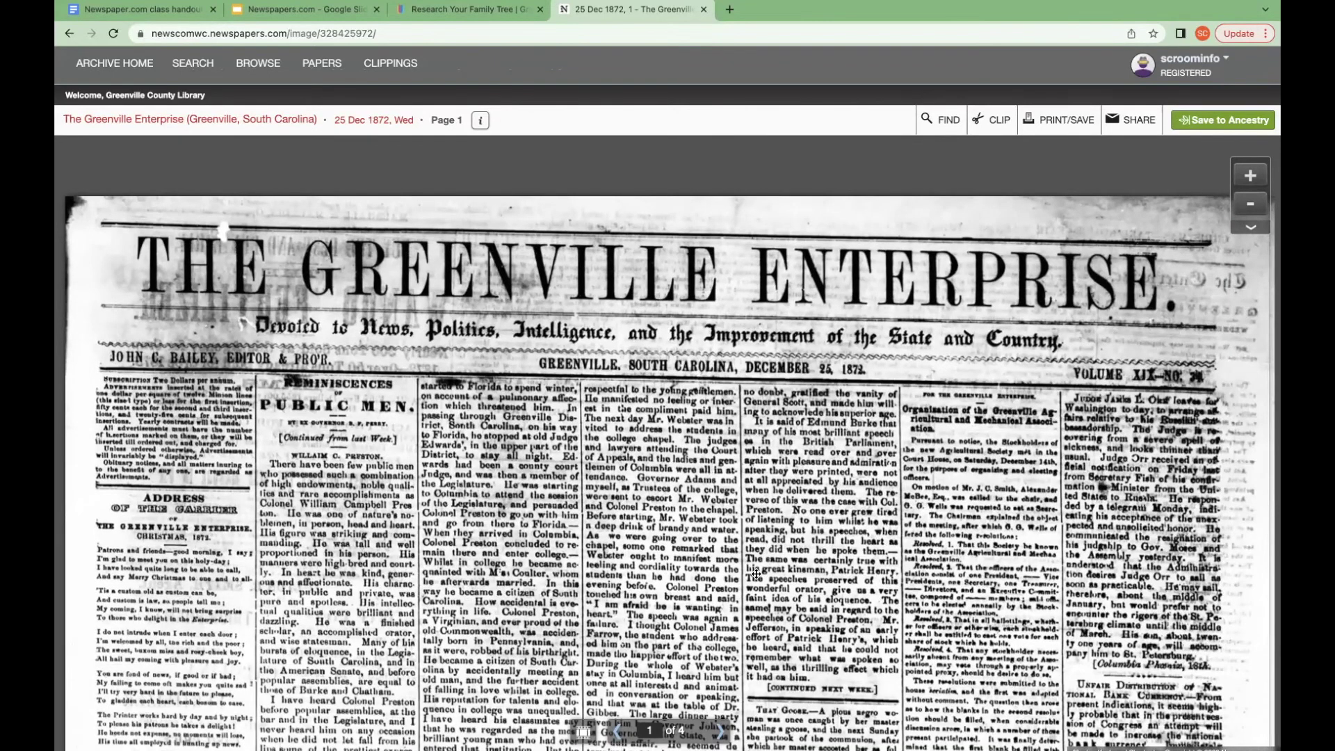
{"action": "left_click_drag", "start_coordinate": [756, 574], "coordinate": [746, 455]}
{"action": "left_click_drag", "start_coordinate": [766, 560], "coordinate": [818, 284]}
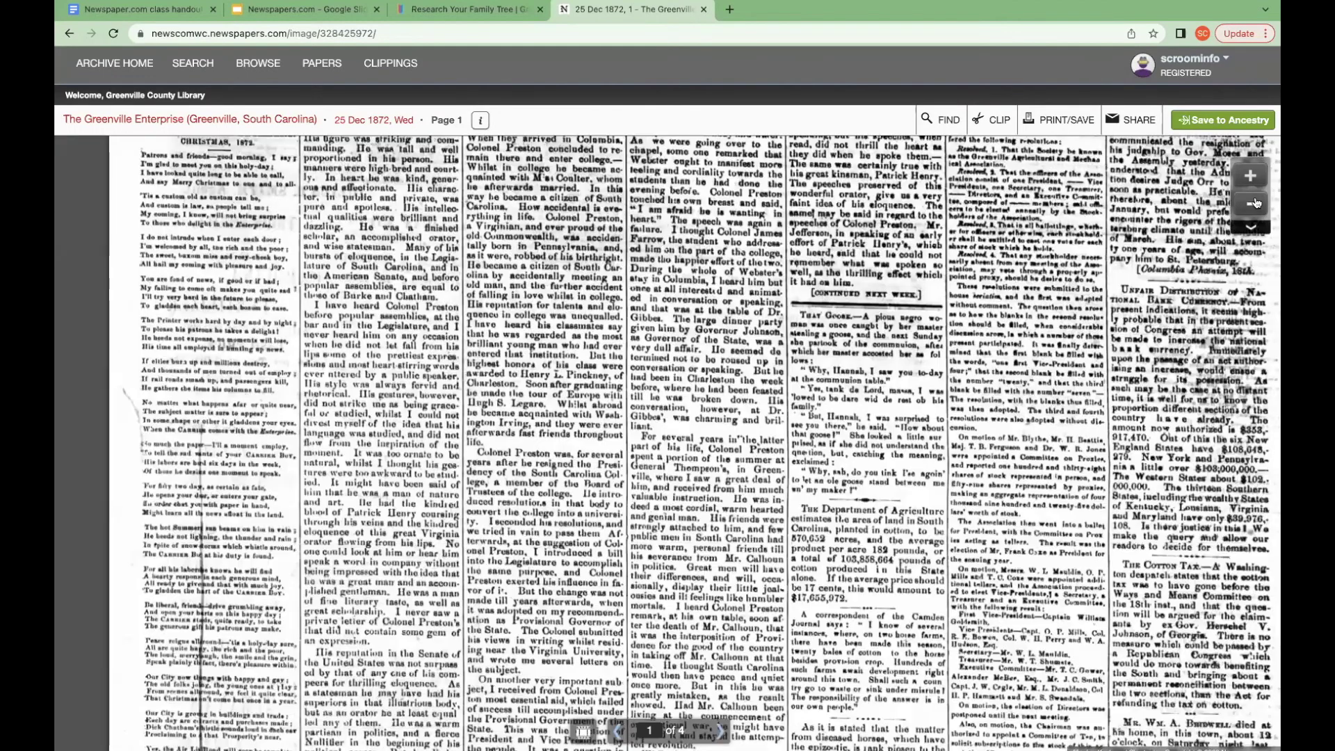
{"action": "left_click", "coordinate": [1249, 204]}
{"action": "left_click_drag", "start_coordinate": [883, 264], "coordinate": [892, 404]}
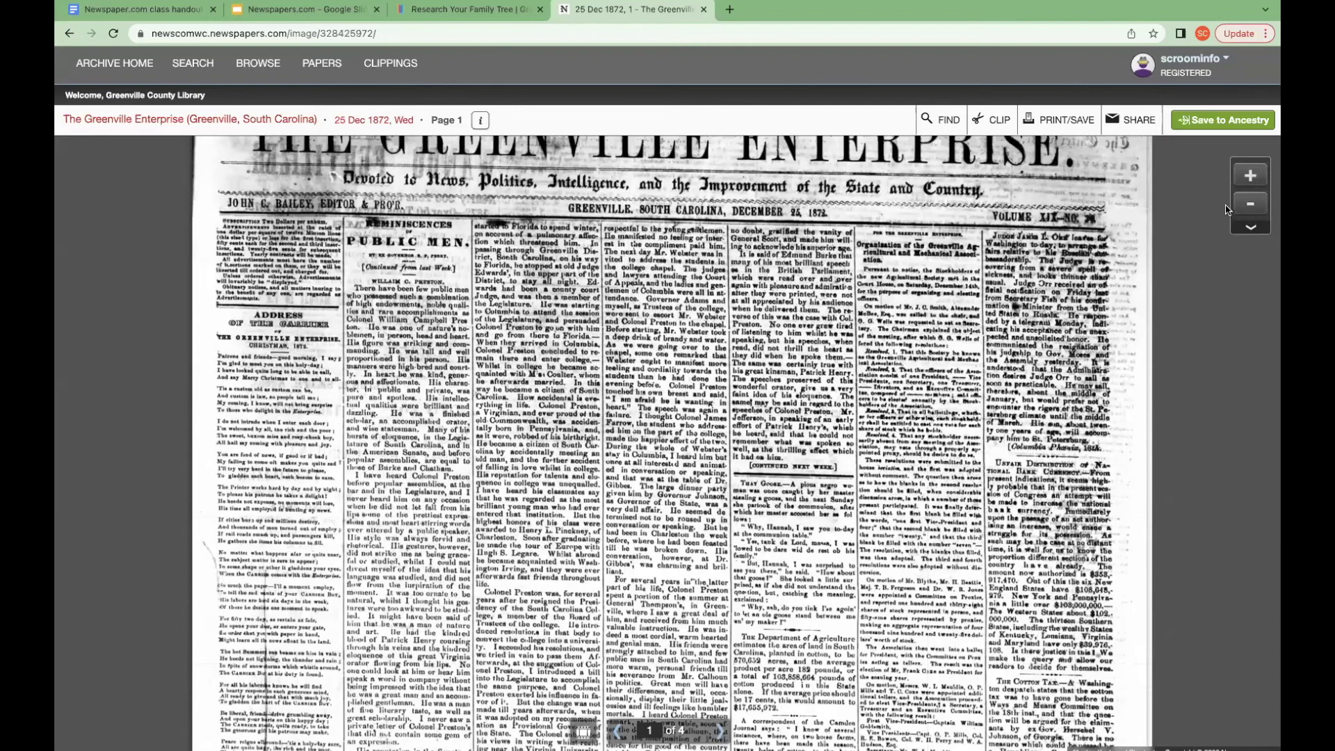
{"action": "left_click", "coordinate": [1250, 177]}
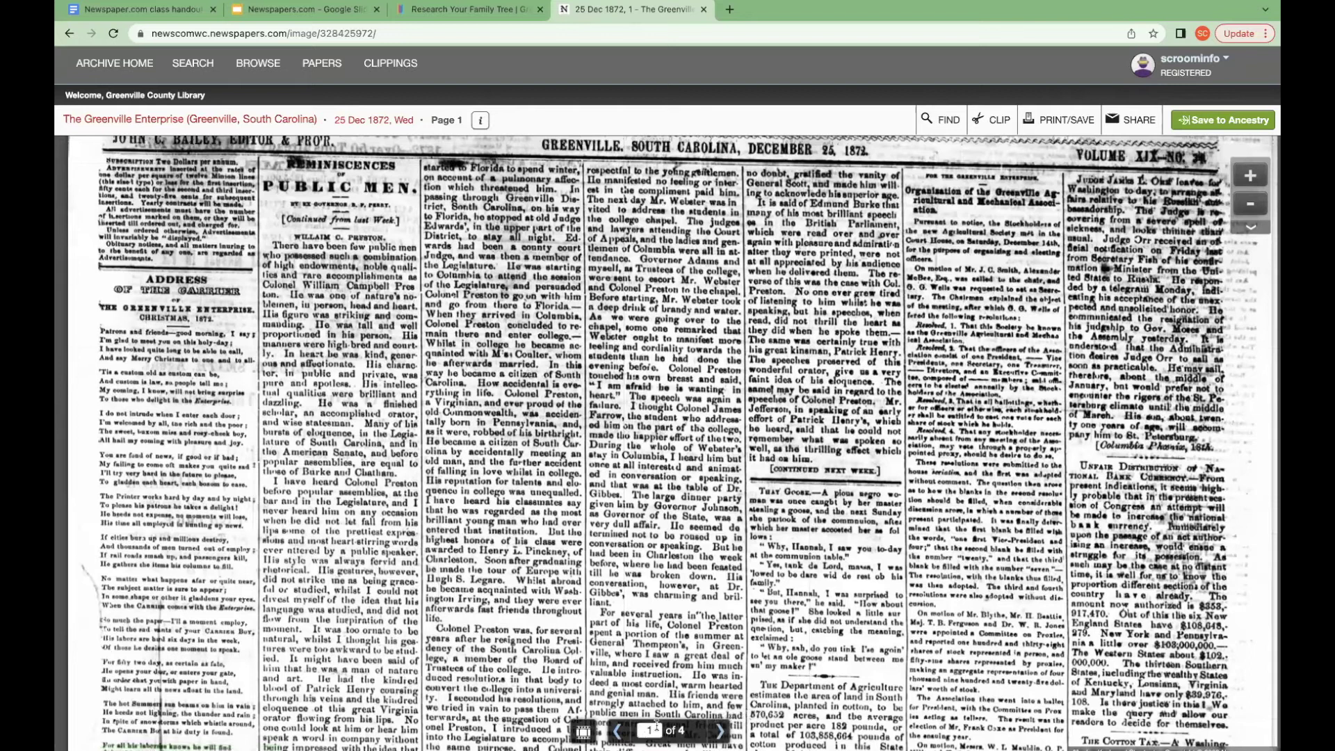
{"action": "left_click", "coordinate": [718, 731]}
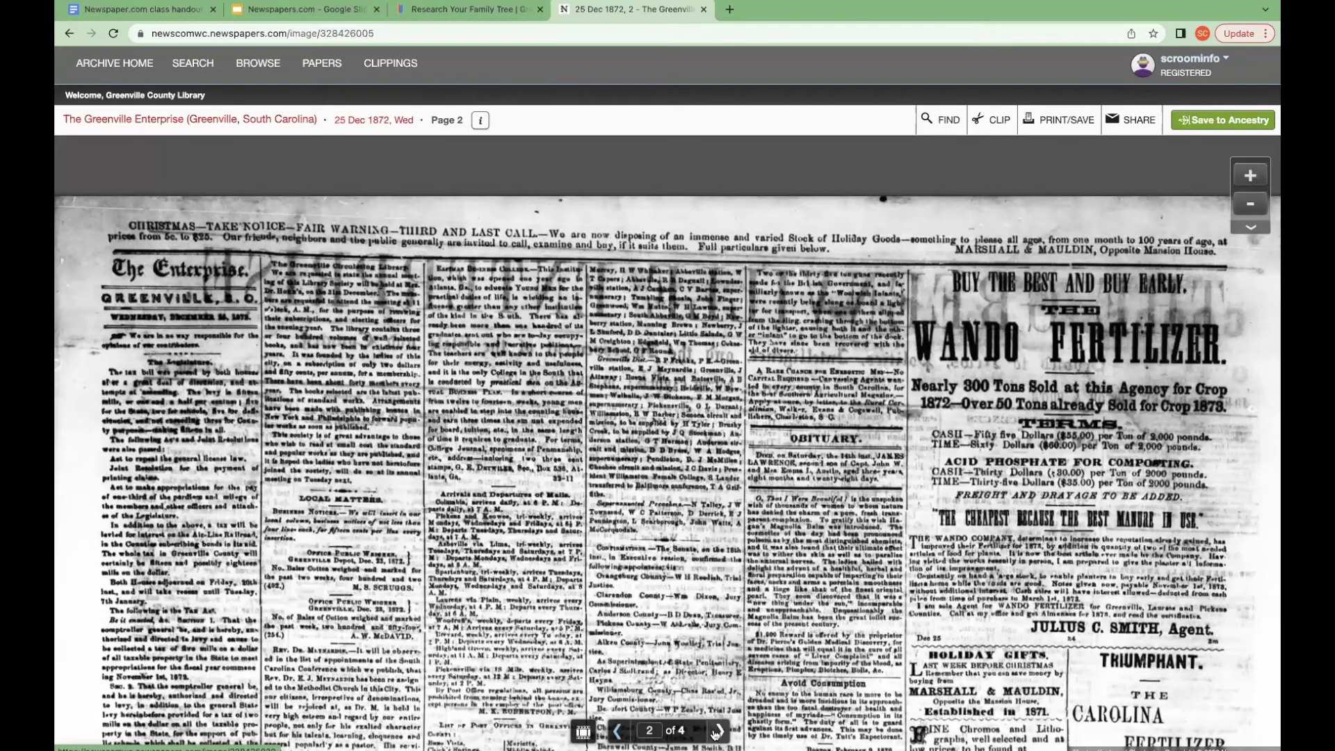
Step: Show the issue thumbnails, open page 4 and page 1 of the December 18, 1872 issue, and hide the thumbnails
{"action": "left_click", "coordinate": [583, 731]}
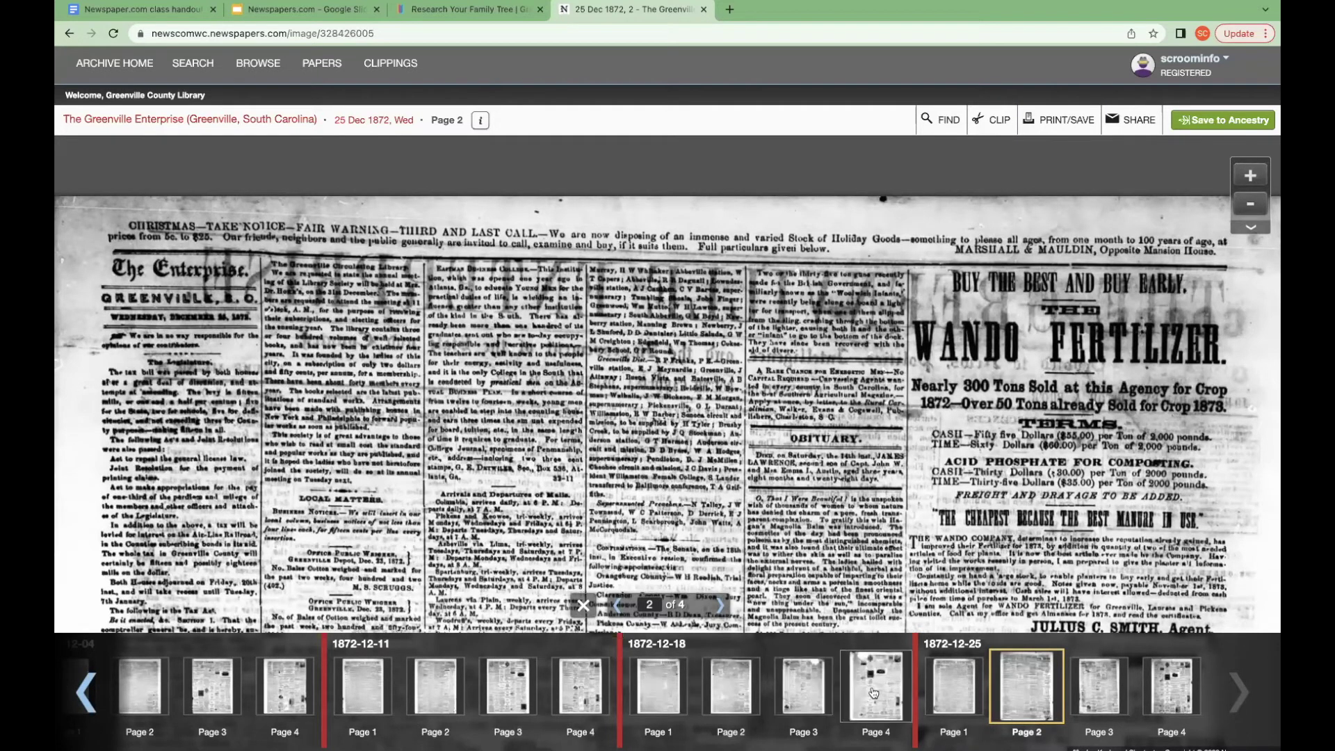
{"action": "left_click", "coordinate": [877, 681]}
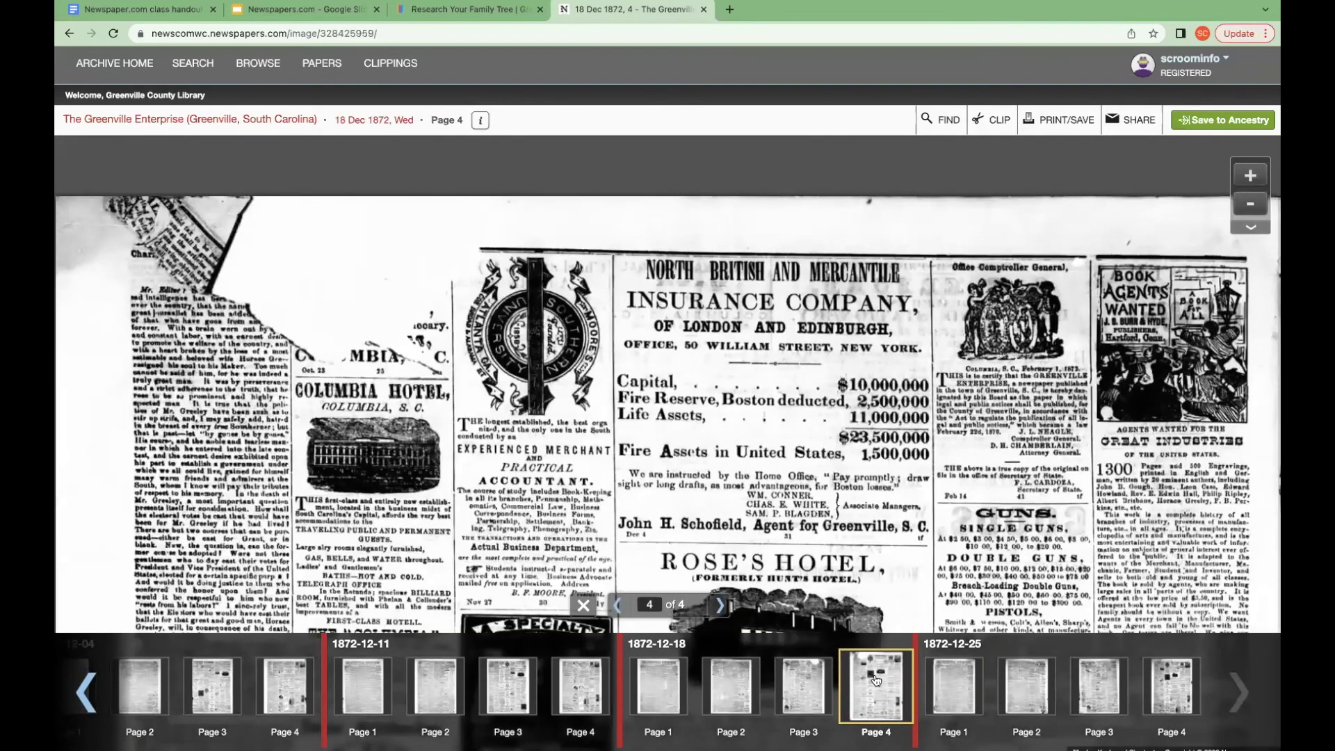
{"action": "left_click", "coordinate": [649, 699]}
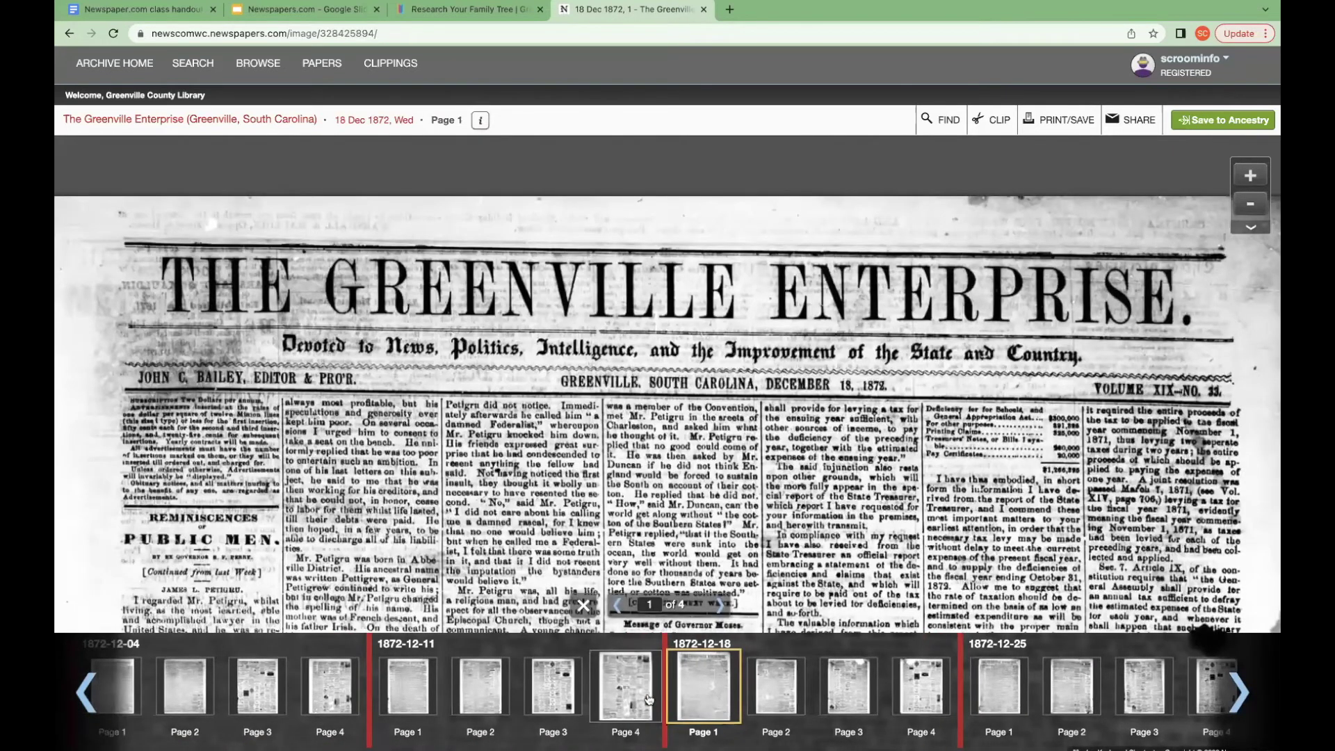
{"action": "left_click", "coordinate": [582, 607]}
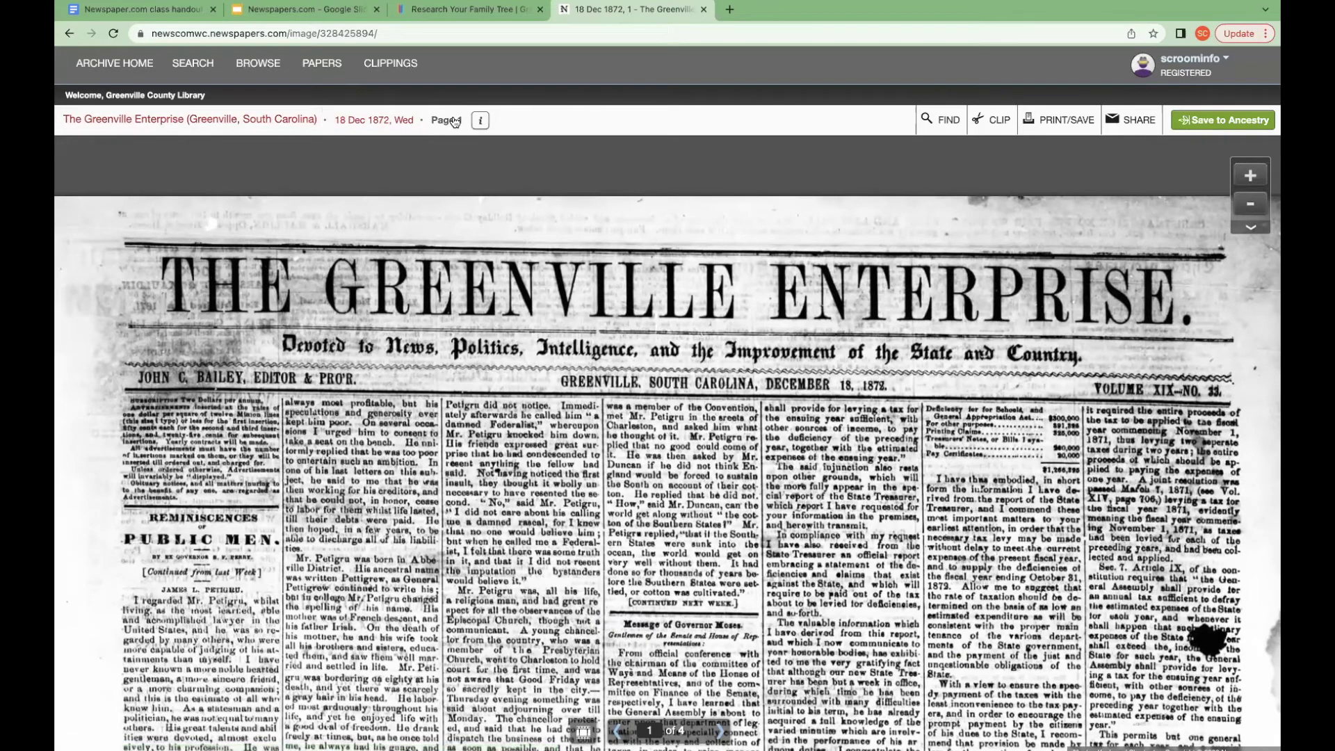
Step: Browse The Greenville Enterprise's issue dates for January 1872 and June 1854, starting from the open issue's date
{"action": "left_click", "coordinate": [385, 123]}
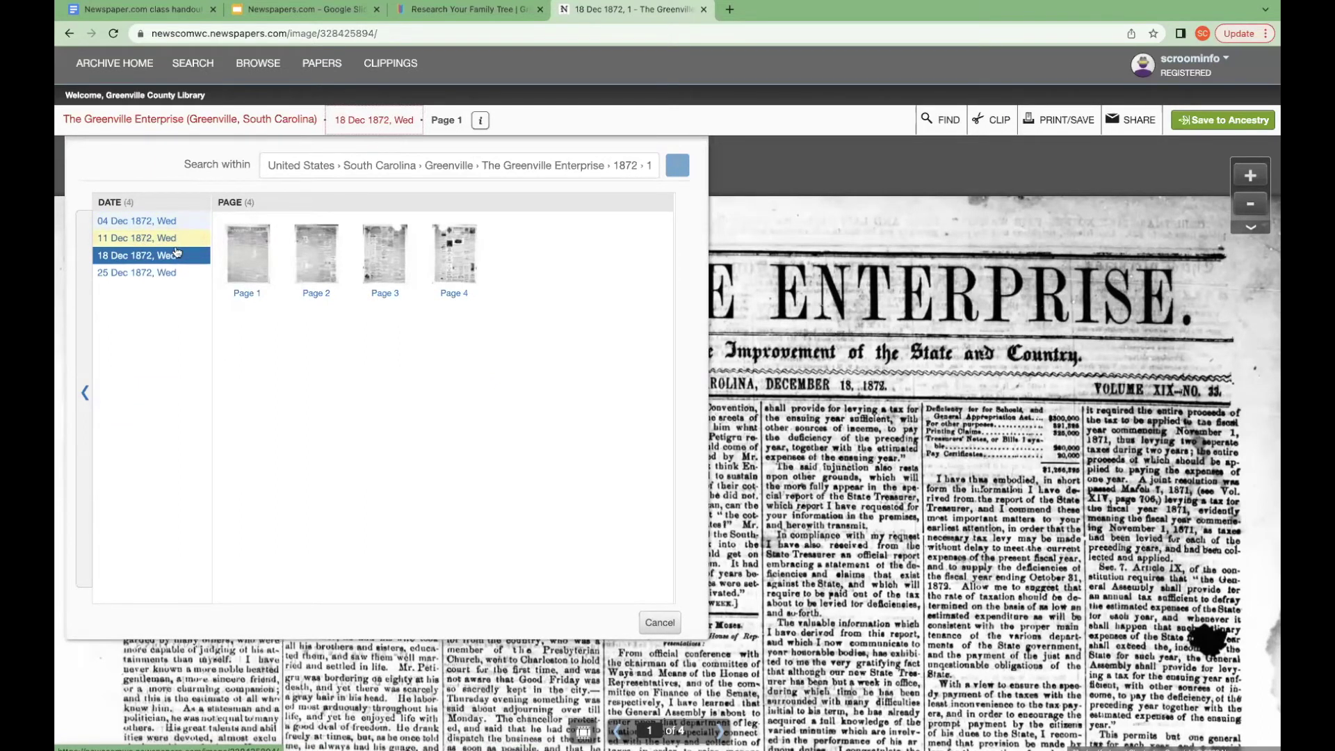
{"action": "left_click", "coordinate": [394, 269]}
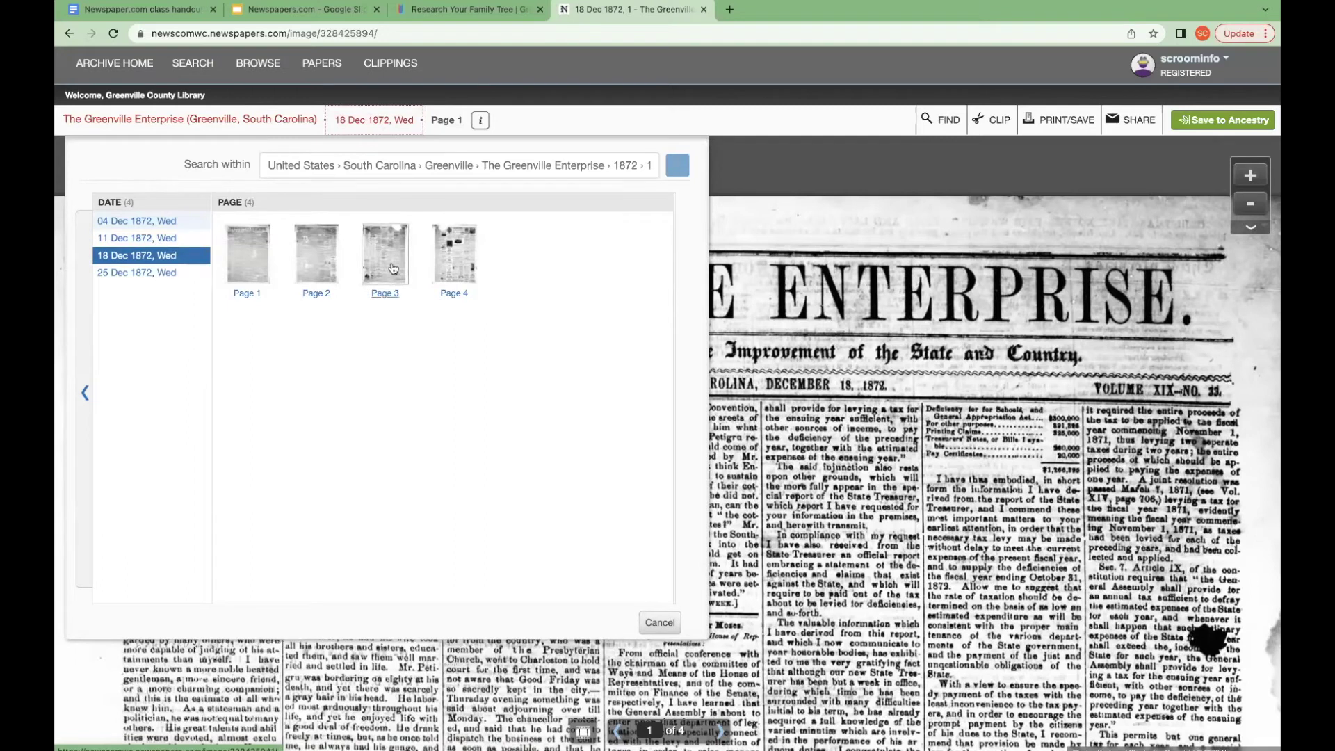
{"action": "left_click", "coordinate": [86, 393]}
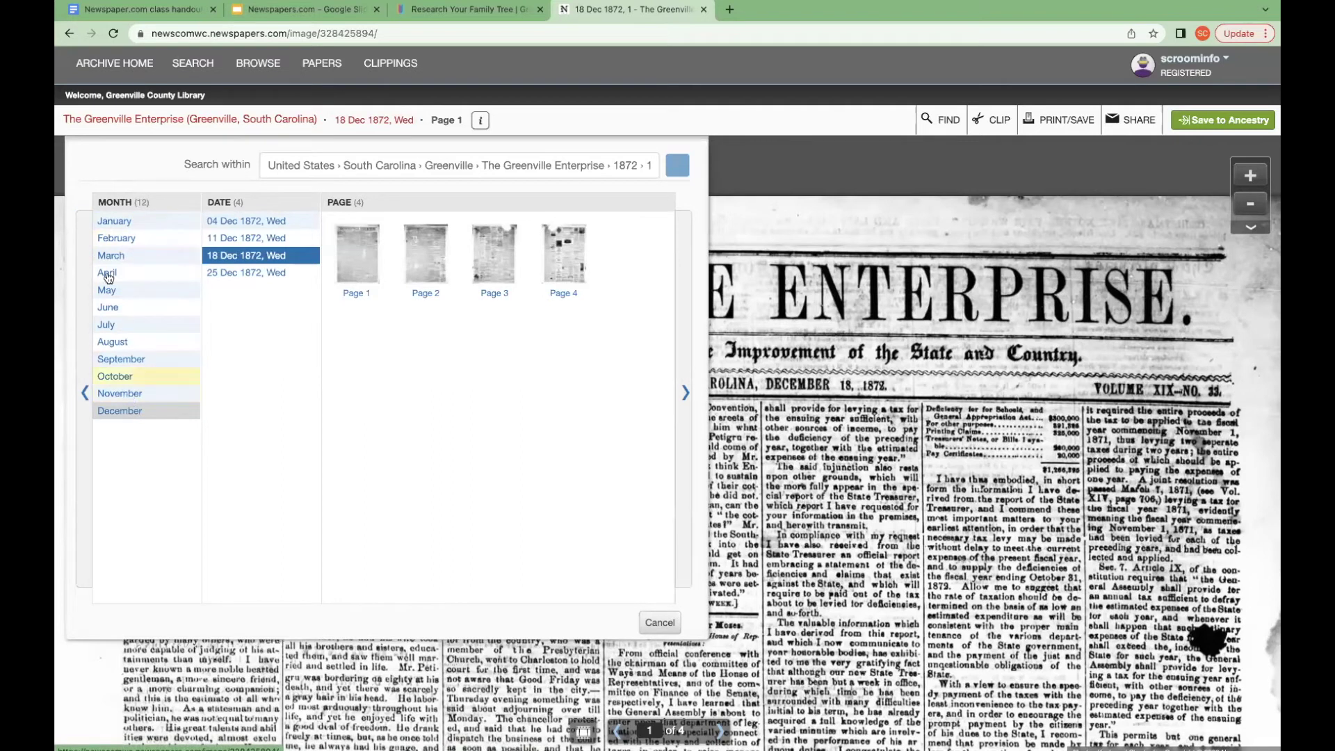
{"action": "left_click", "coordinate": [108, 222]}
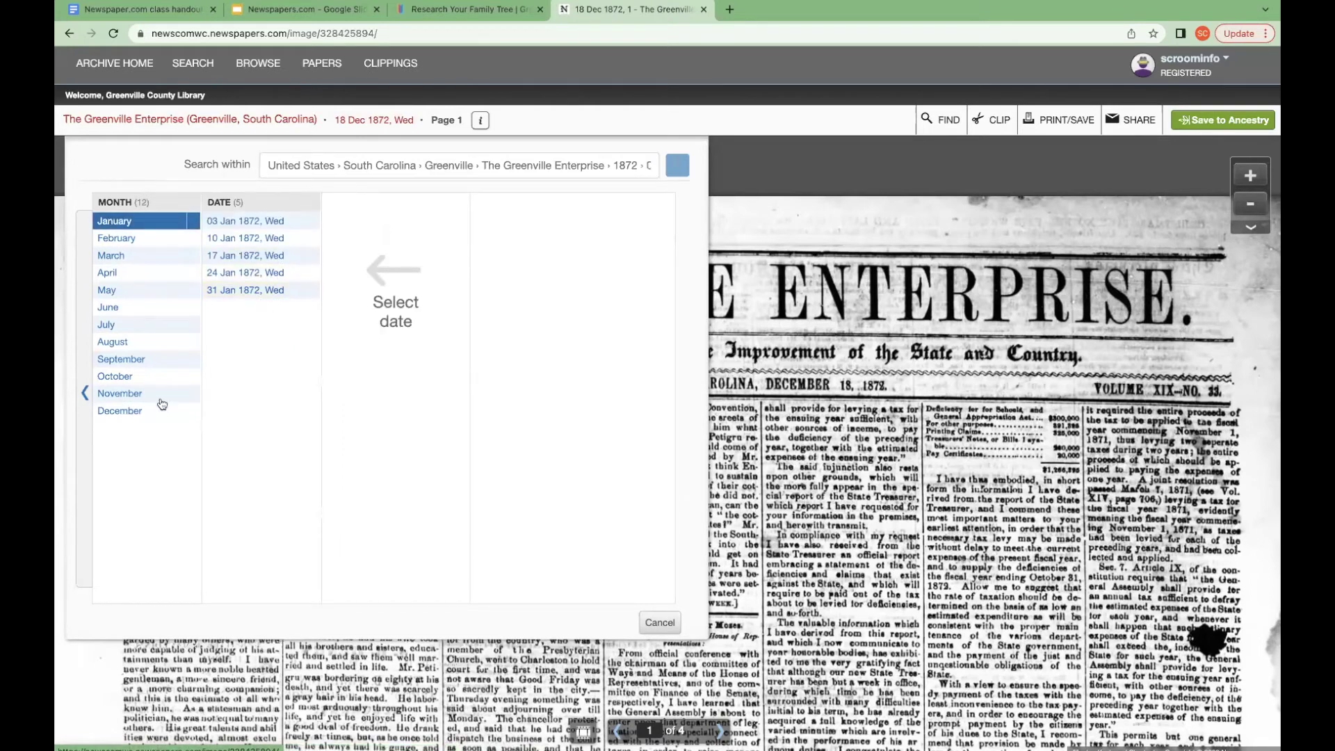
{"action": "left_click", "coordinate": [85, 393]}
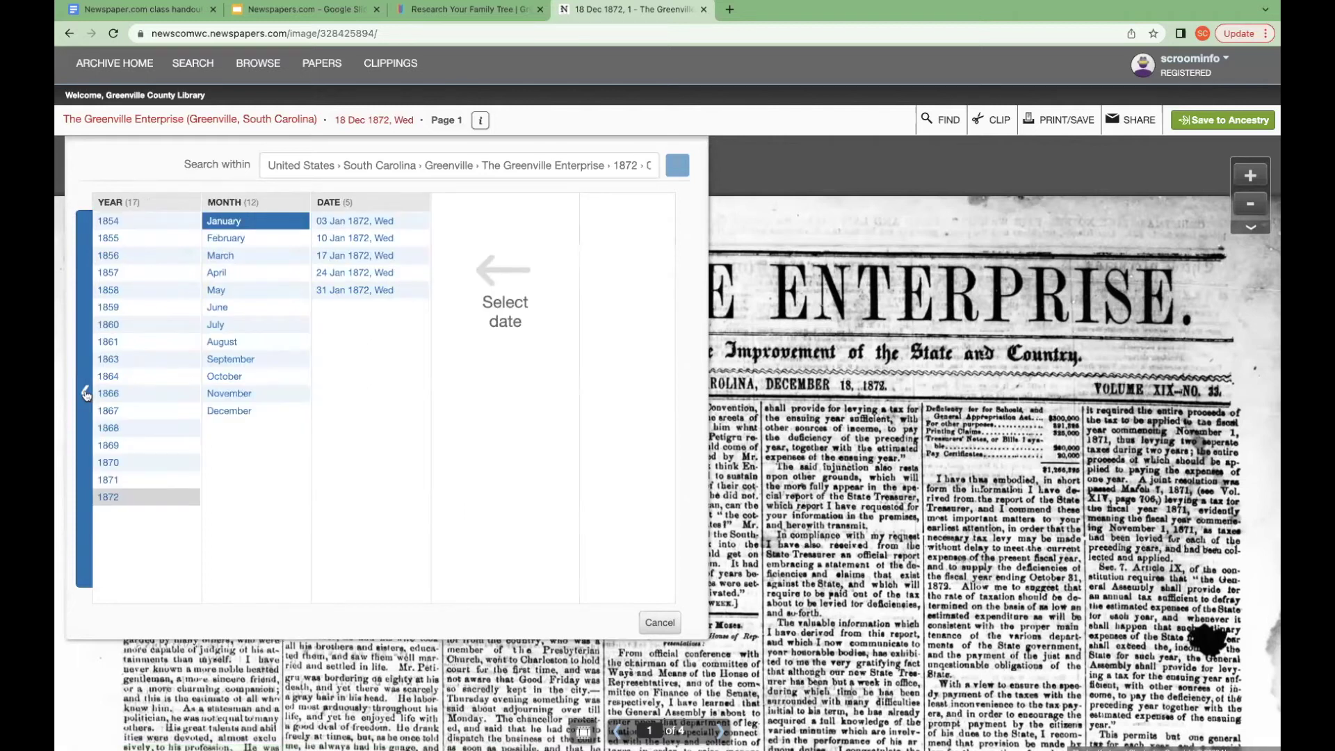
{"action": "left_click", "coordinate": [114, 223]}
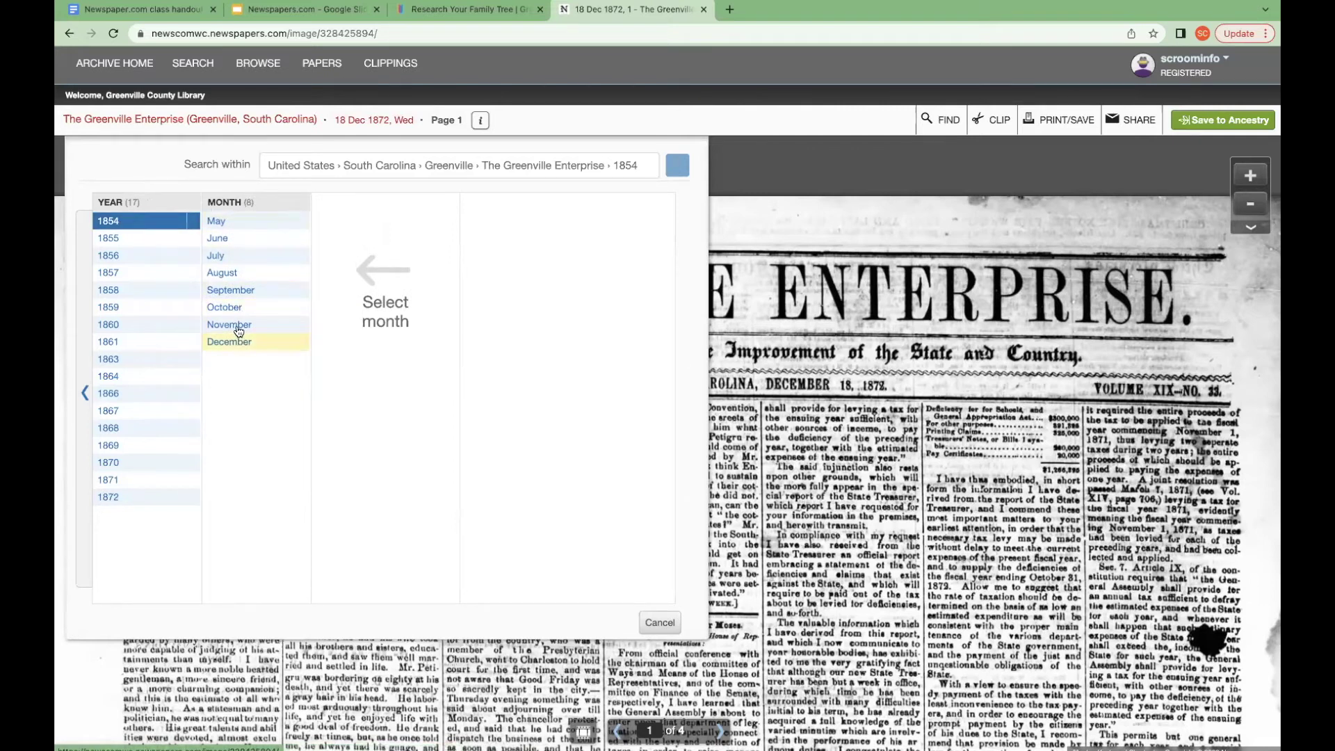
{"action": "left_click", "coordinate": [220, 241]}
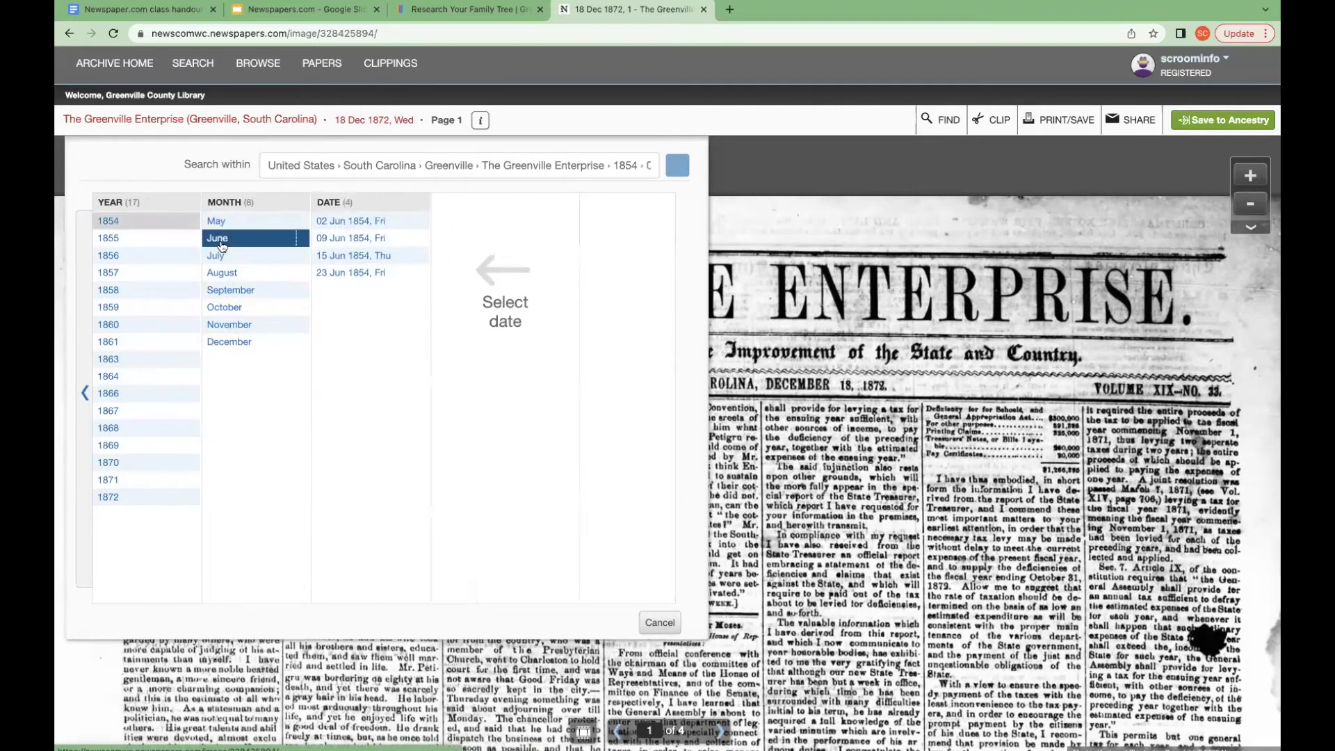
Step: Look through the newspaper, city and state levels of the browse path and cancel without choosing another paper
{"action": "left_click", "coordinate": [85, 409]}
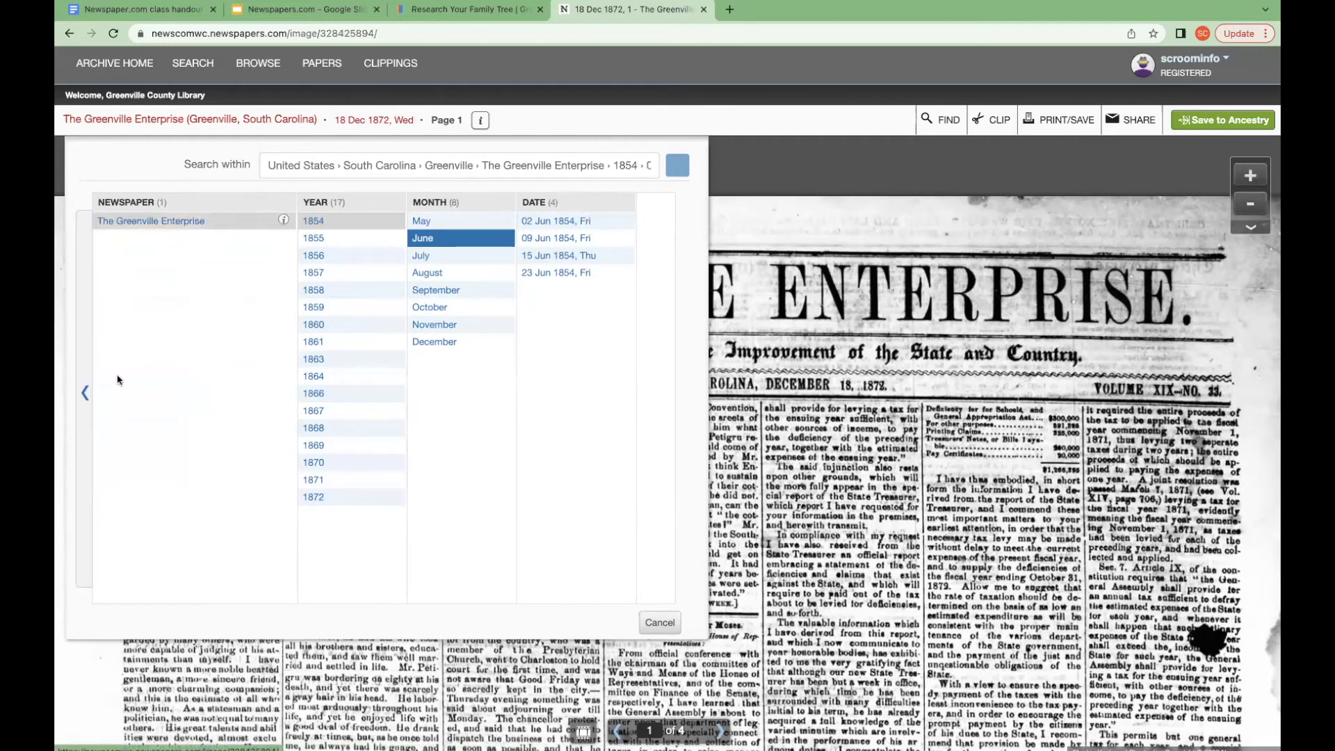
{"action": "left_click", "coordinate": [85, 386]}
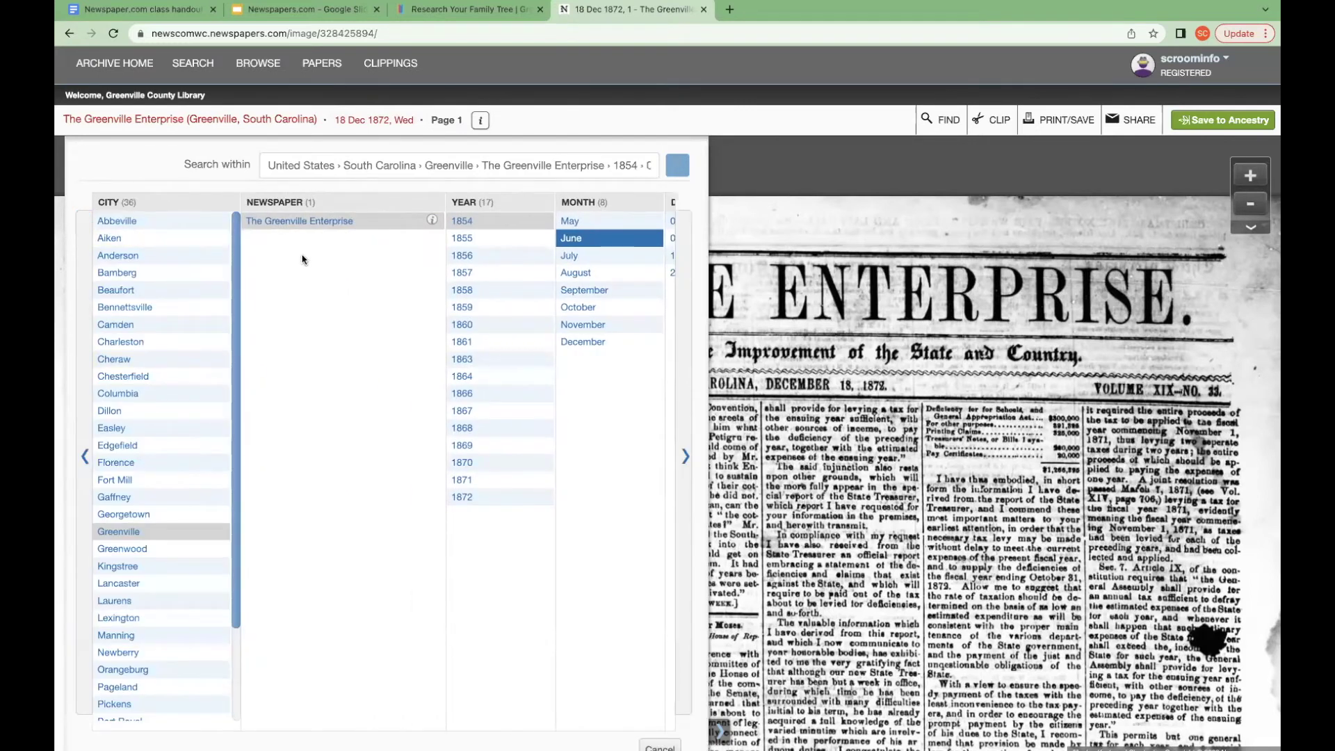
{"action": "left_click", "coordinate": [86, 457]}
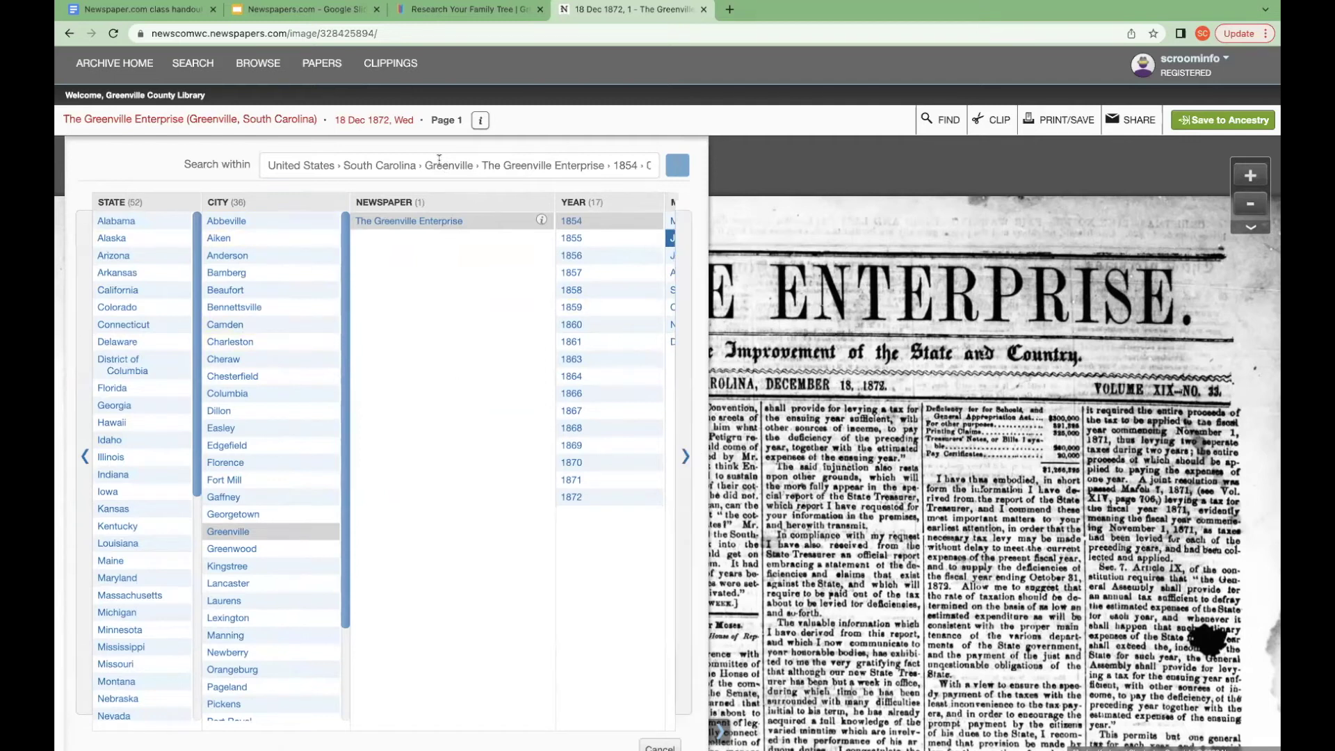
{"action": "left_click", "coordinate": [684, 450]}
{"action": "left_click", "coordinate": [684, 449]}
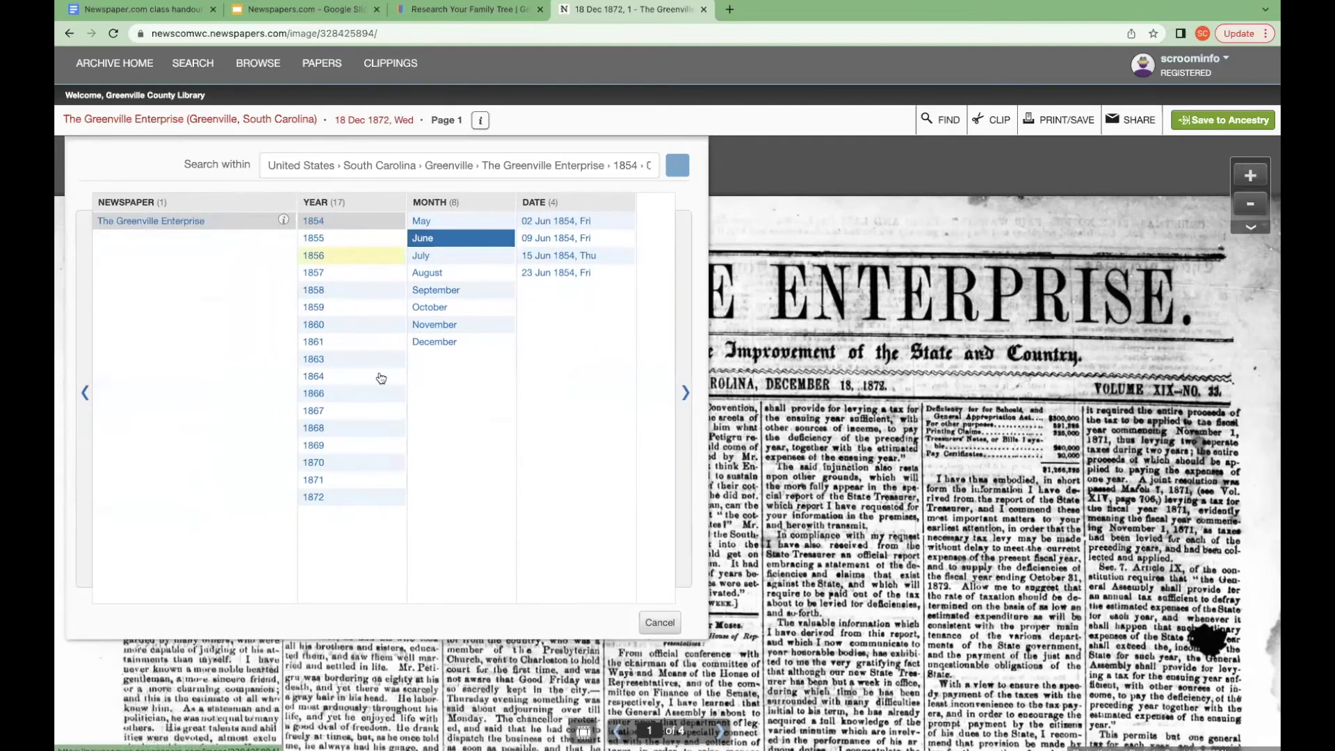
{"action": "left_click", "coordinate": [659, 624]}
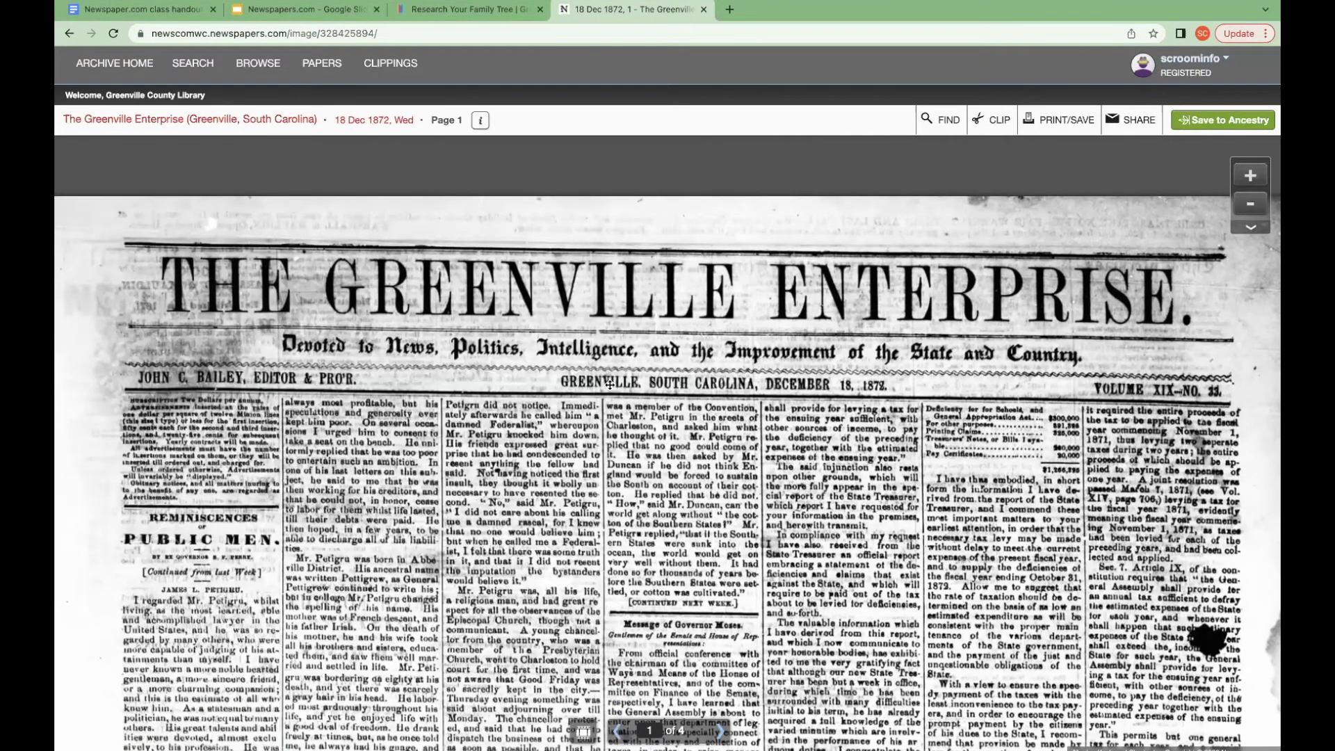
Step: Return to the archive home, open the list of all newspapers and limit it to South Carolina papers
{"action": "left_click", "coordinate": [108, 66]}
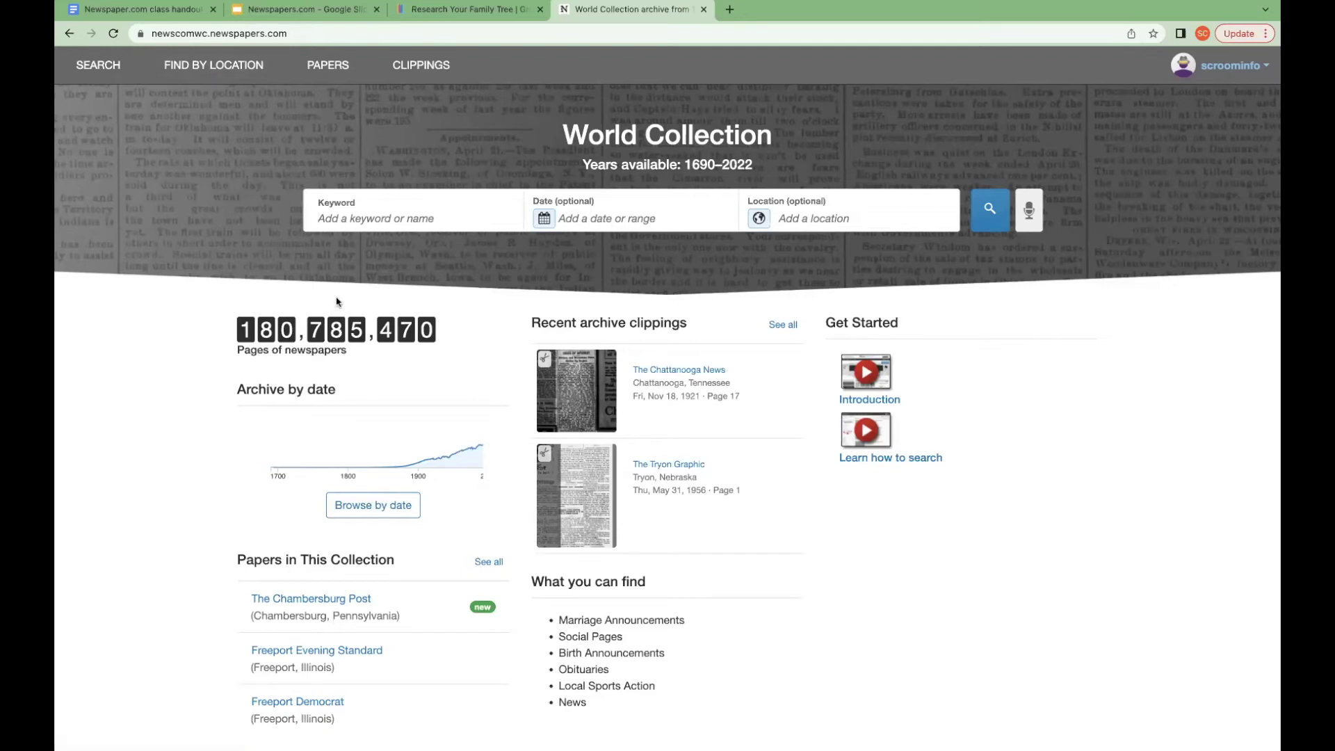
{"action": "left_click", "coordinate": [327, 65]}
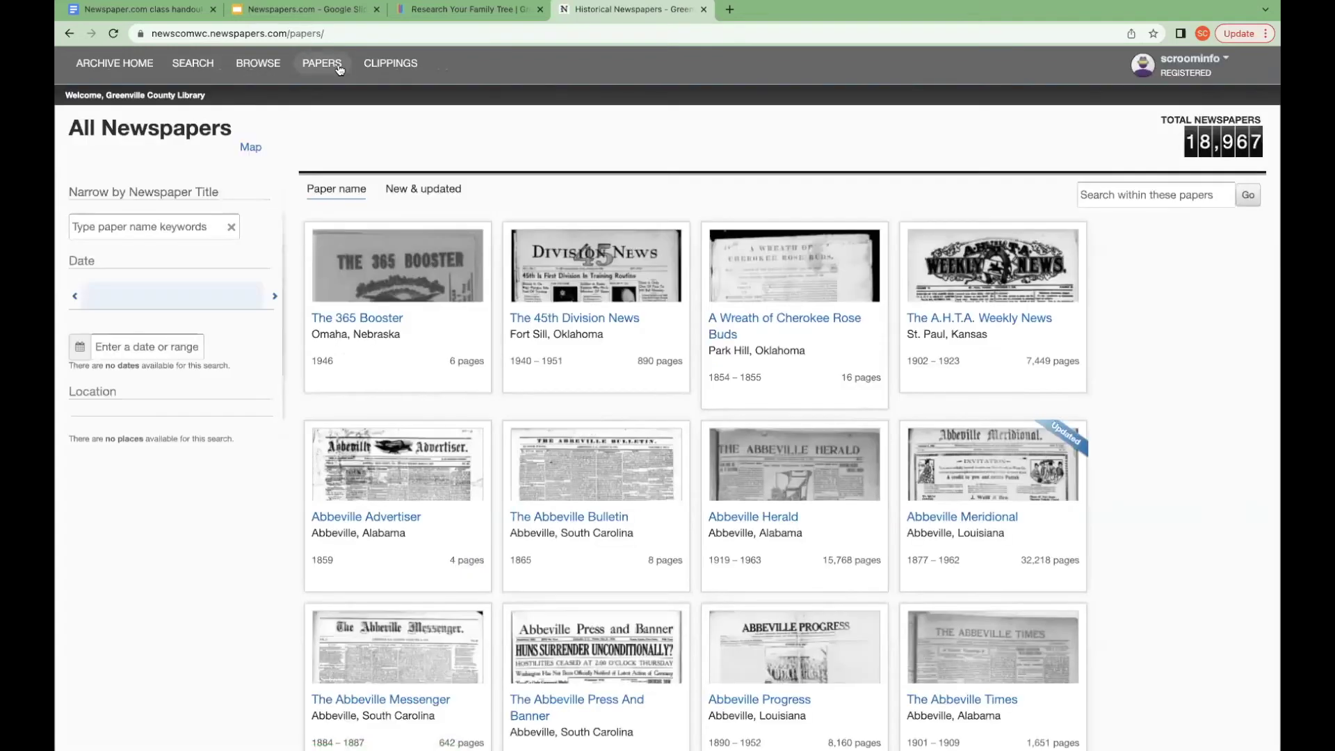
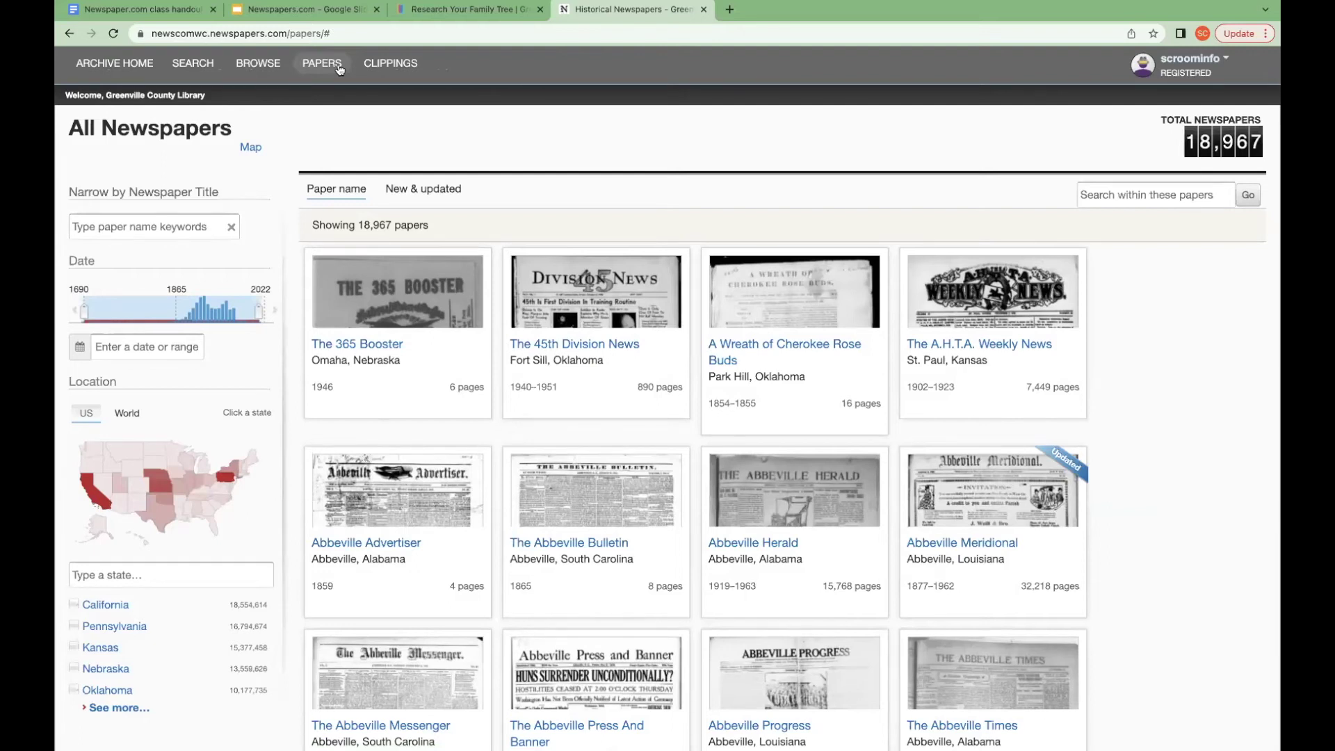
{"action": "left_click", "coordinate": [306, 66]}
{"action": "left_click", "coordinate": [161, 227]}
{"action": "scroll", "coordinate": [150, 379], "scroll_direction": "down", "scroll_amount": 1}
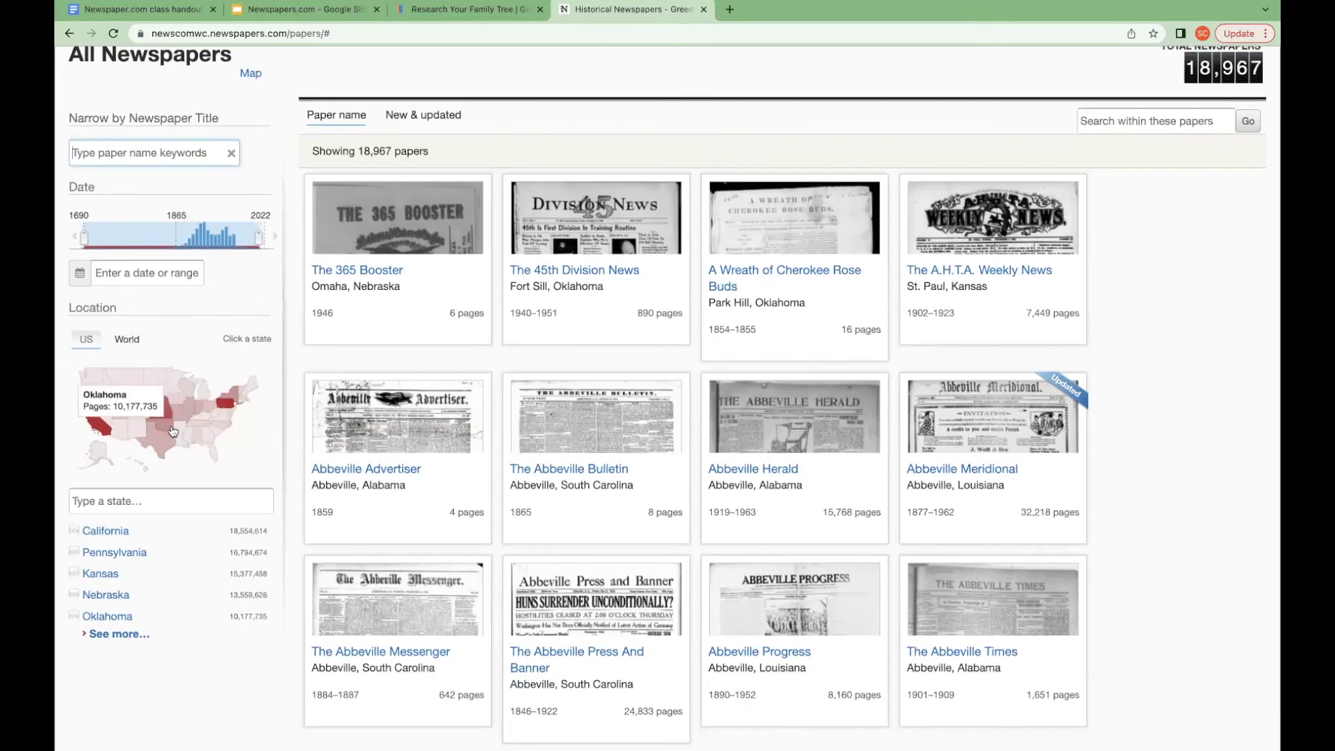
{"action": "left_click", "coordinate": [217, 439]}
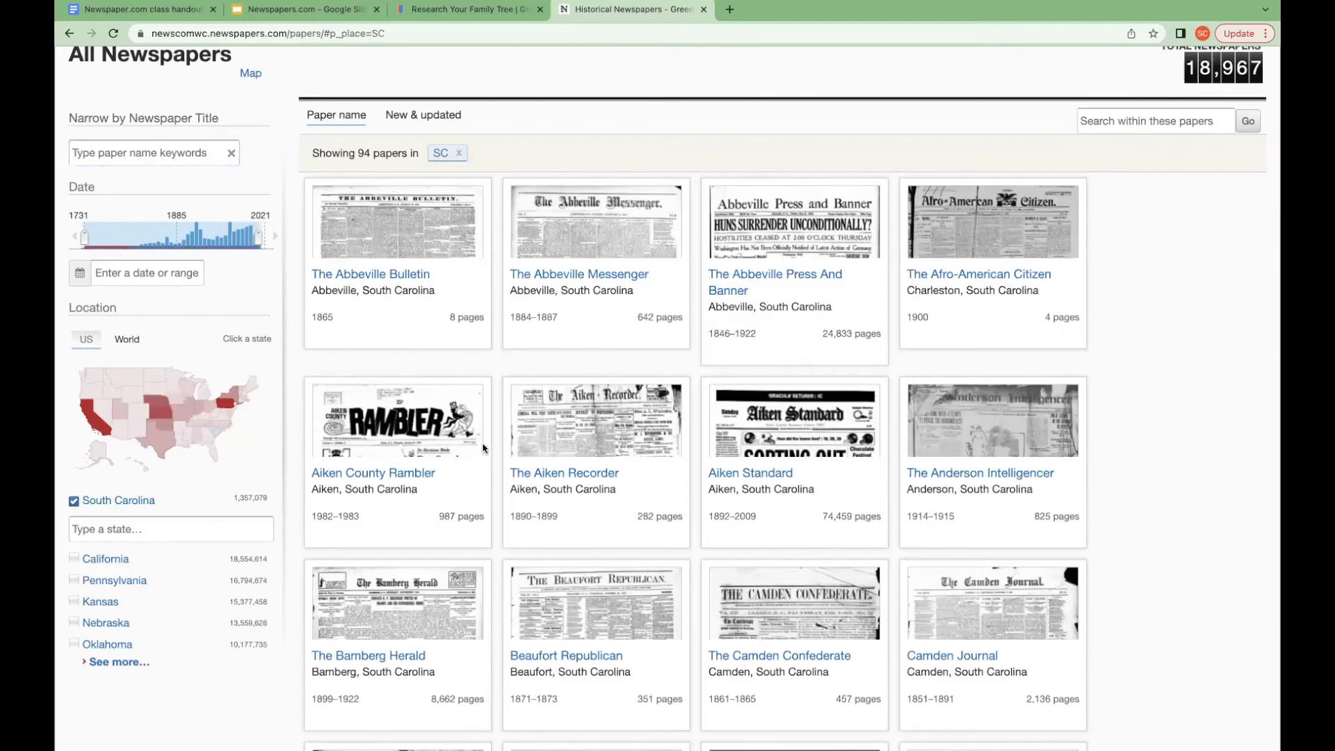
{"action": "scroll", "coordinate": [482, 447], "scroll_direction": "down", "scroll_amount": 10}
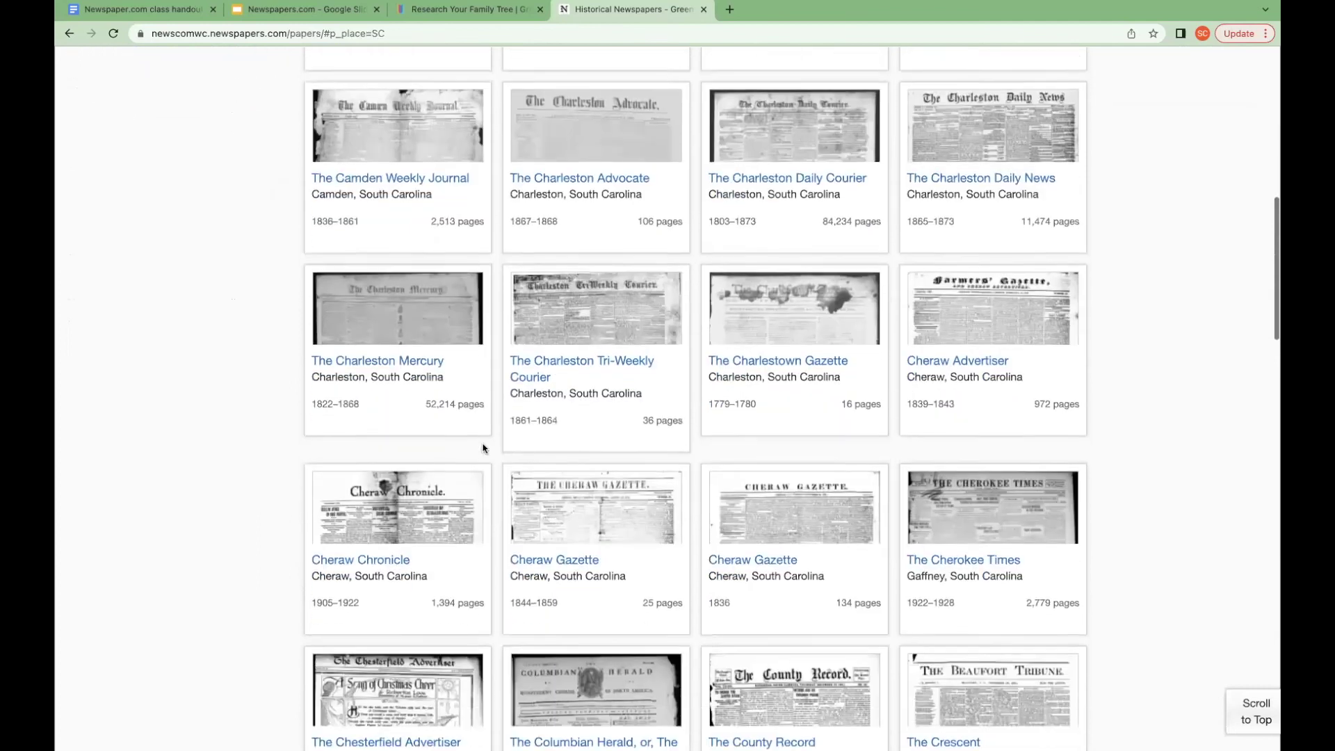
{"action": "scroll", "coordinate": [483, 447], "scroll_direction": "up", "scroll_amount": 10}
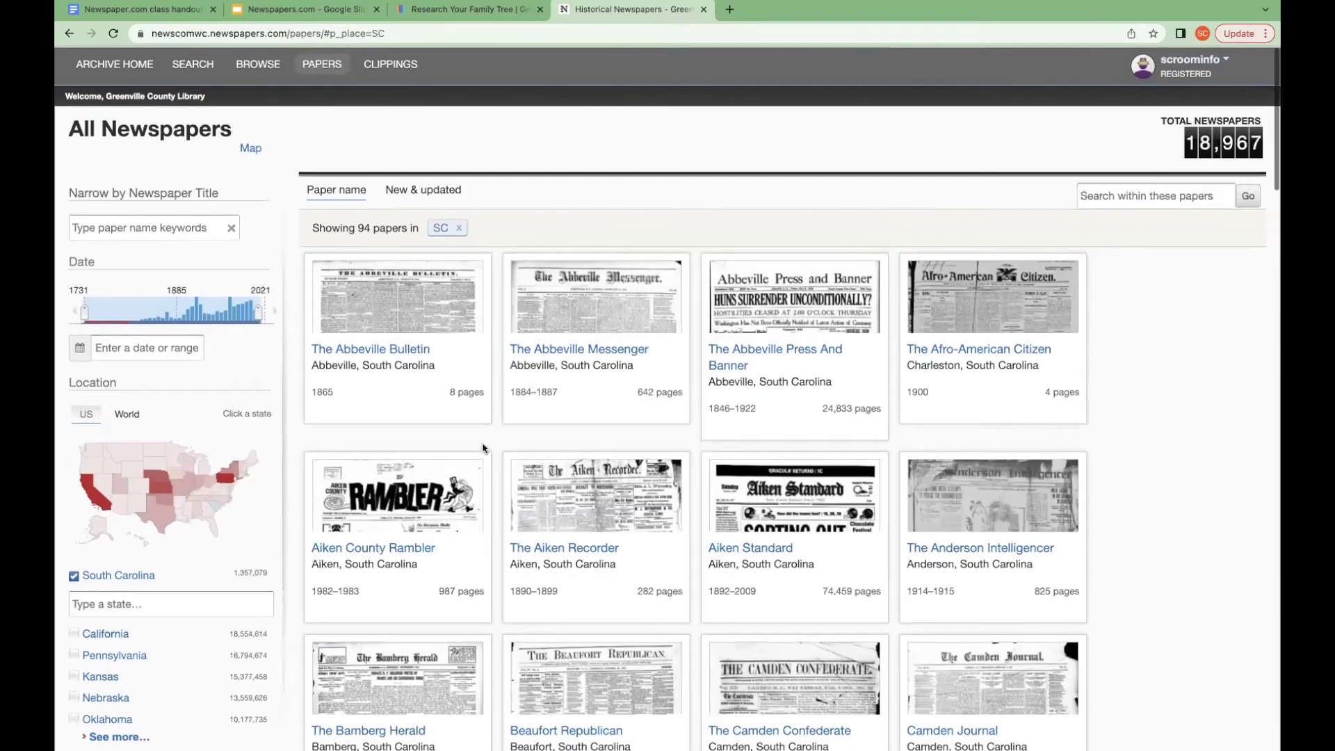
Step: Narrow the South Carolina papers by the title keyword "Laurens" and open The Laurens Advertiser
{"action": "left_click", "coordinate": [138, 227]}
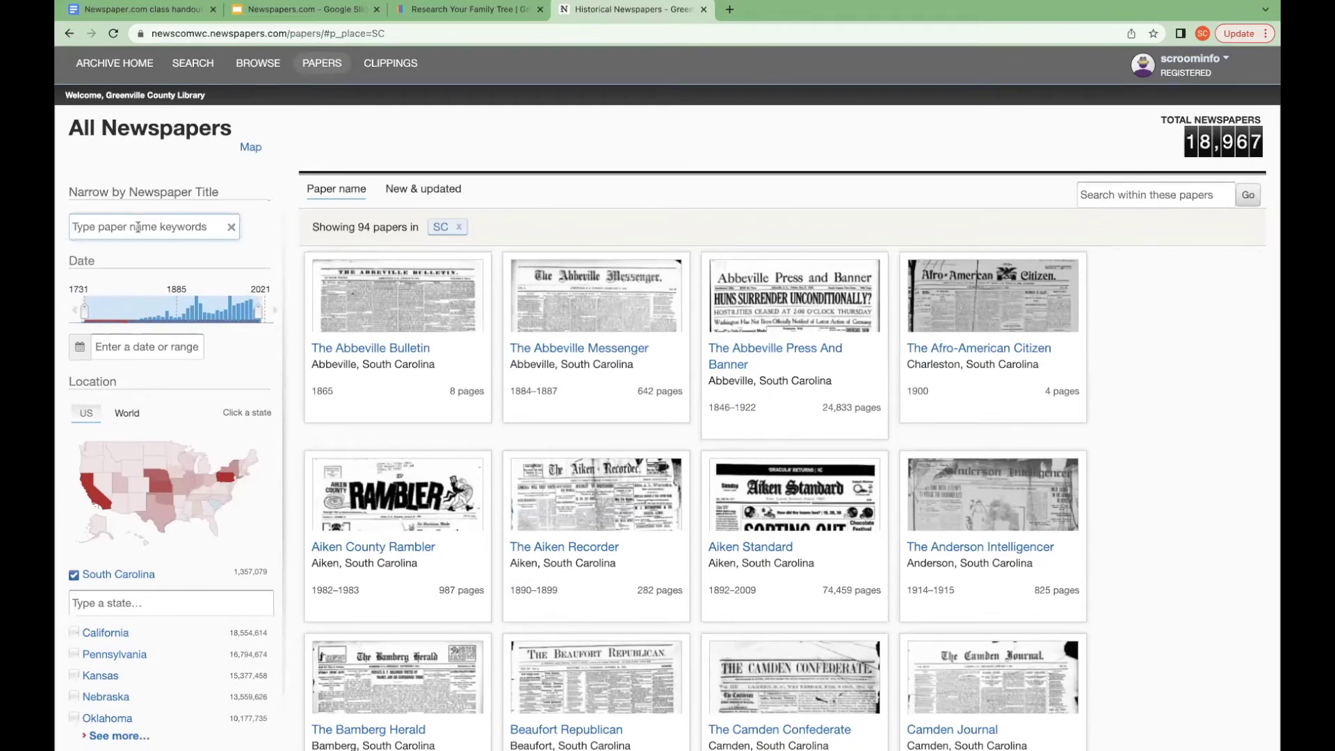
{"action": "type", "text": "Laurens"}
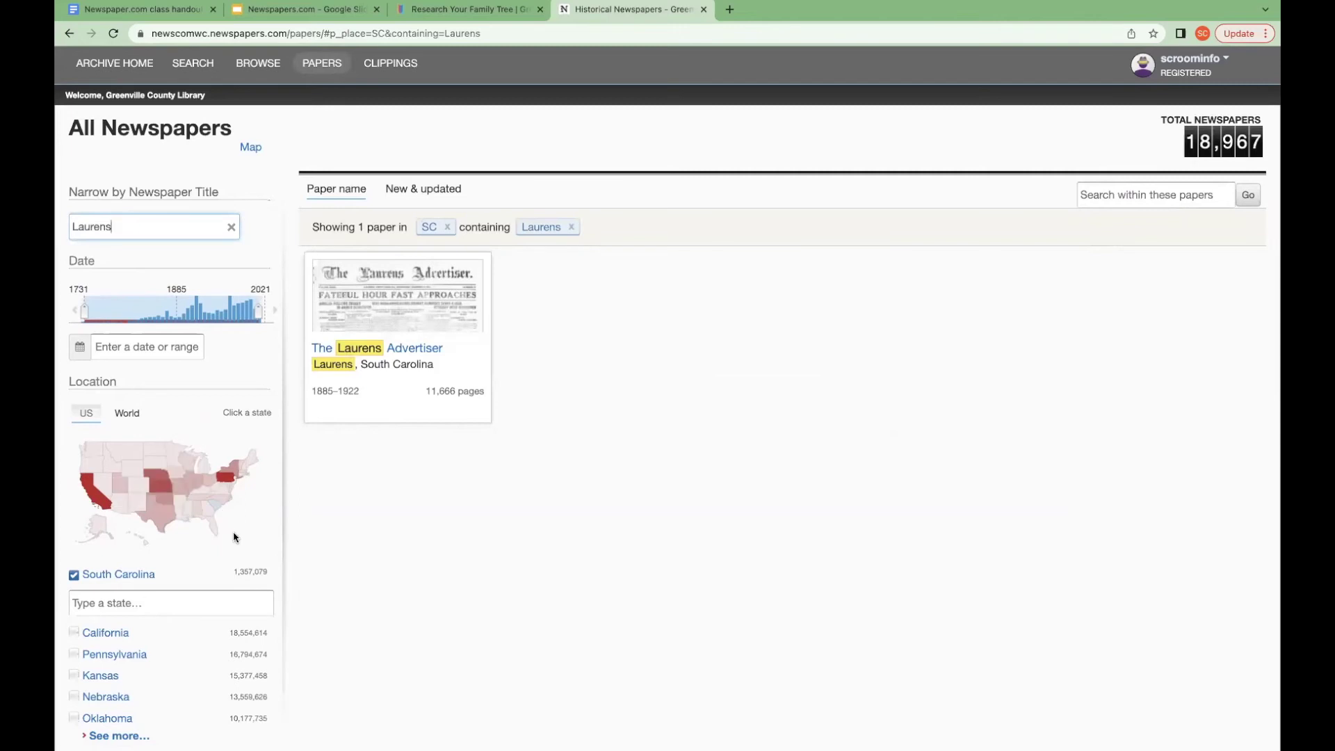
{"action": "mouse_move", "coordinate": [216, 509]}
{"action": "left_click", "coordinate": [422, 305]}
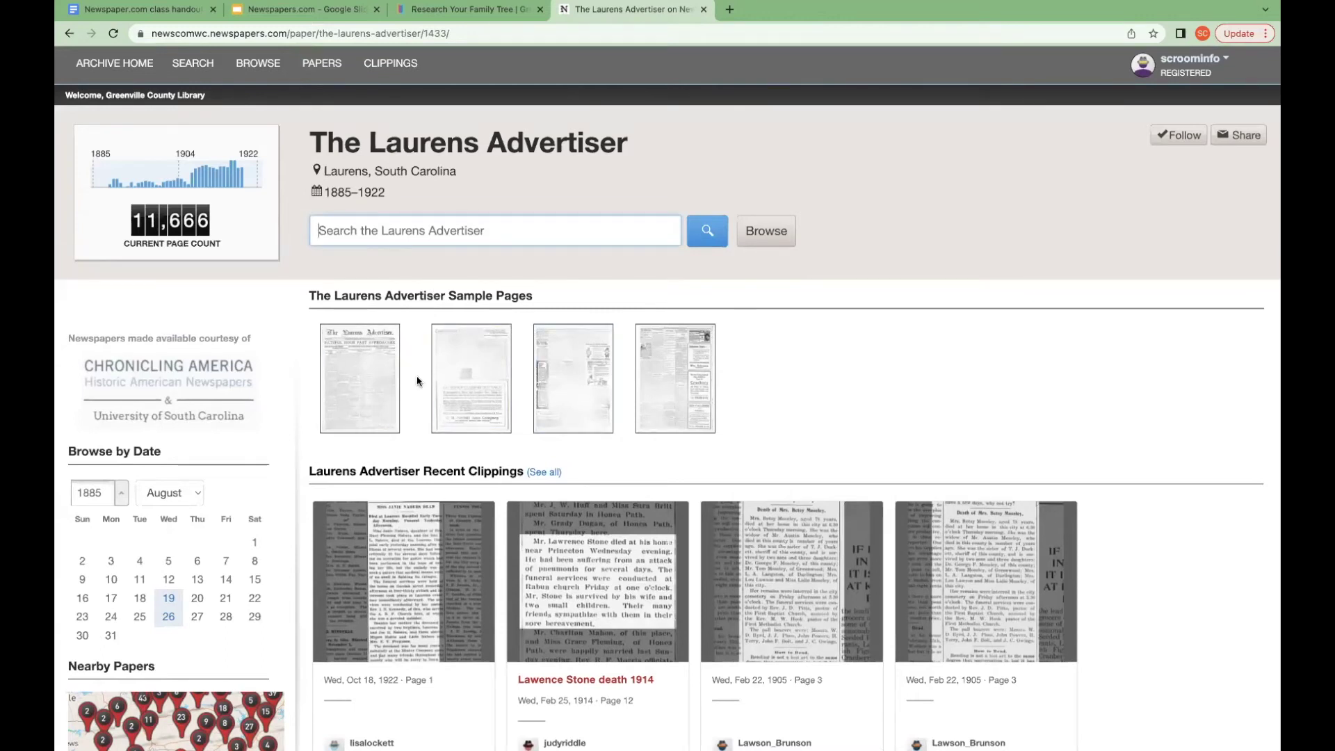
Step: Examine The Laurens Advertiser's sample pages, recent clippings, date calendar and map of nearby papers
{"action": "scroll", "coordinate": [416, 376], "scroll_direction": "down", "scroll_amount": 1}
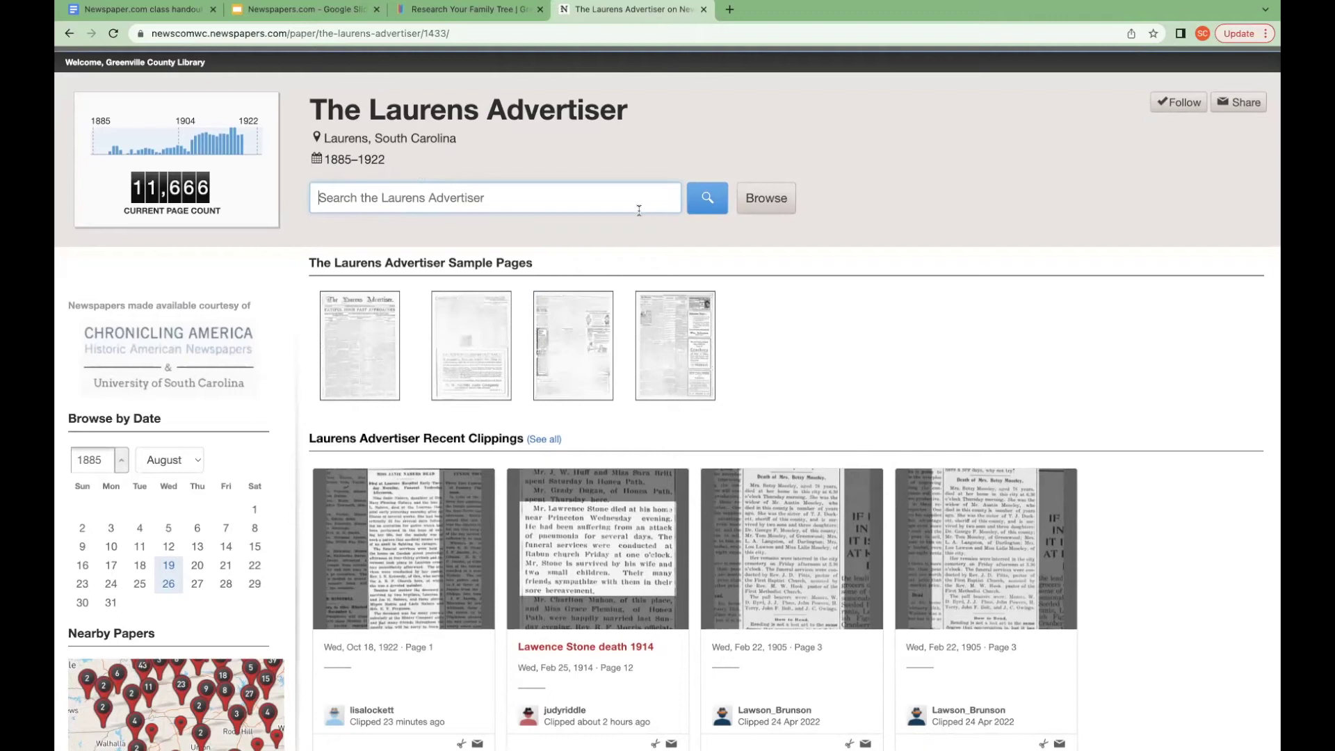
{"action": "scroll", "coordinate": [853, 294], "scroll_direction": "down", "scroll_amount": 3}
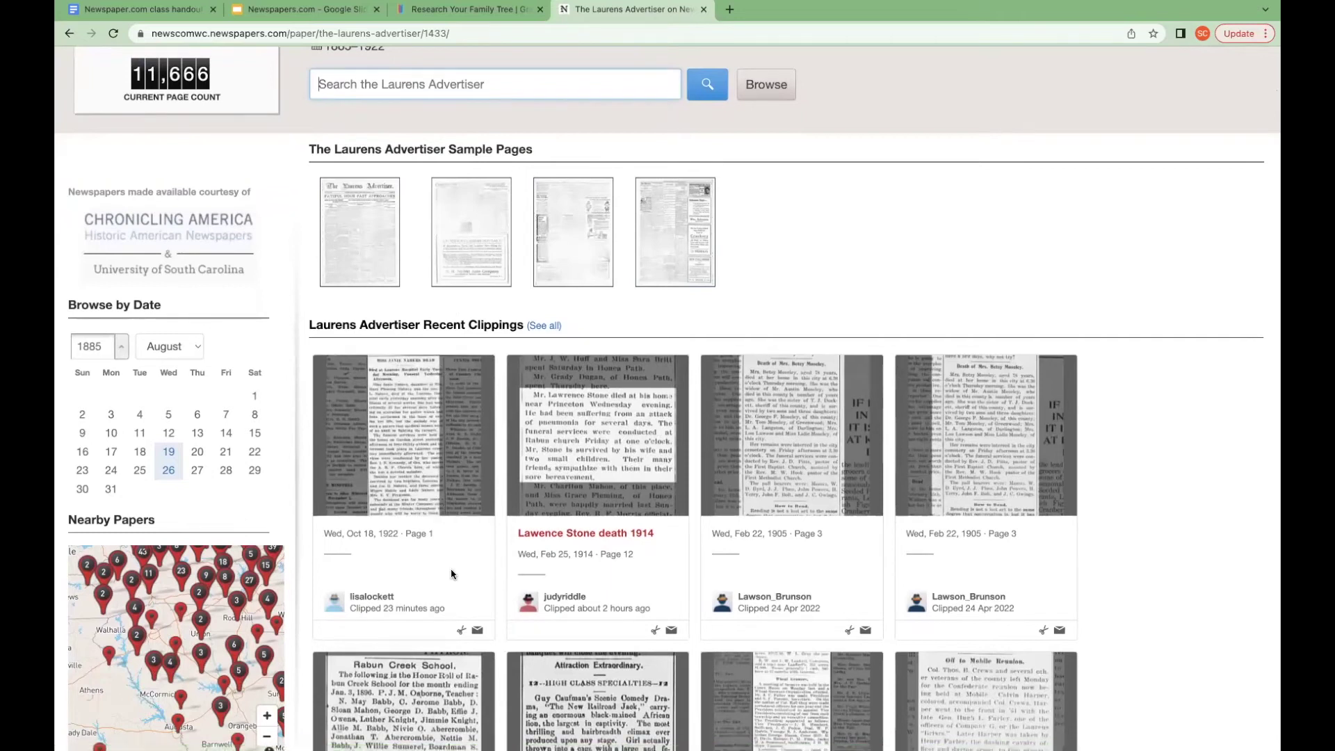
{"action": "scroll", "coordinate": [1186, 414], "scroll_direction": "down", "scroll_amount": 4}
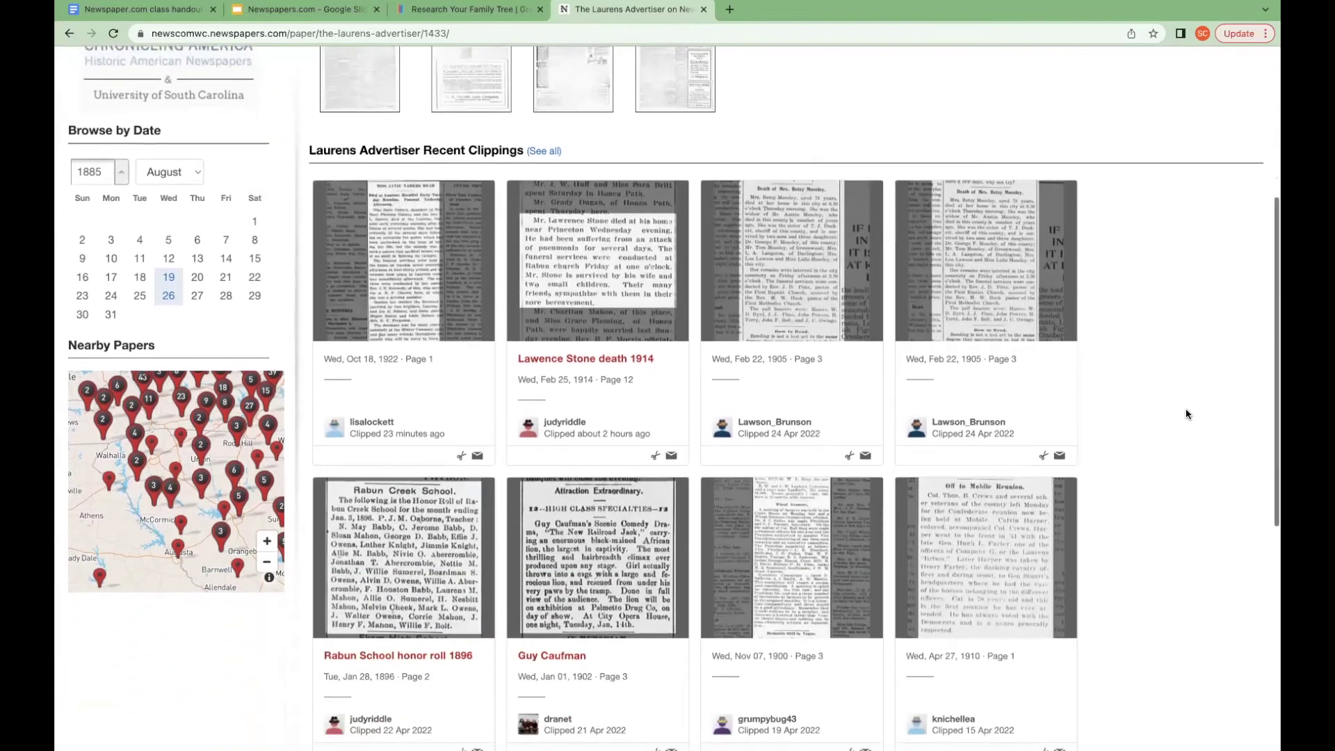
{"action": "scroll", "coordinate": [1186, 407], "scroll_direction": "up", "scroll_amount": 5}
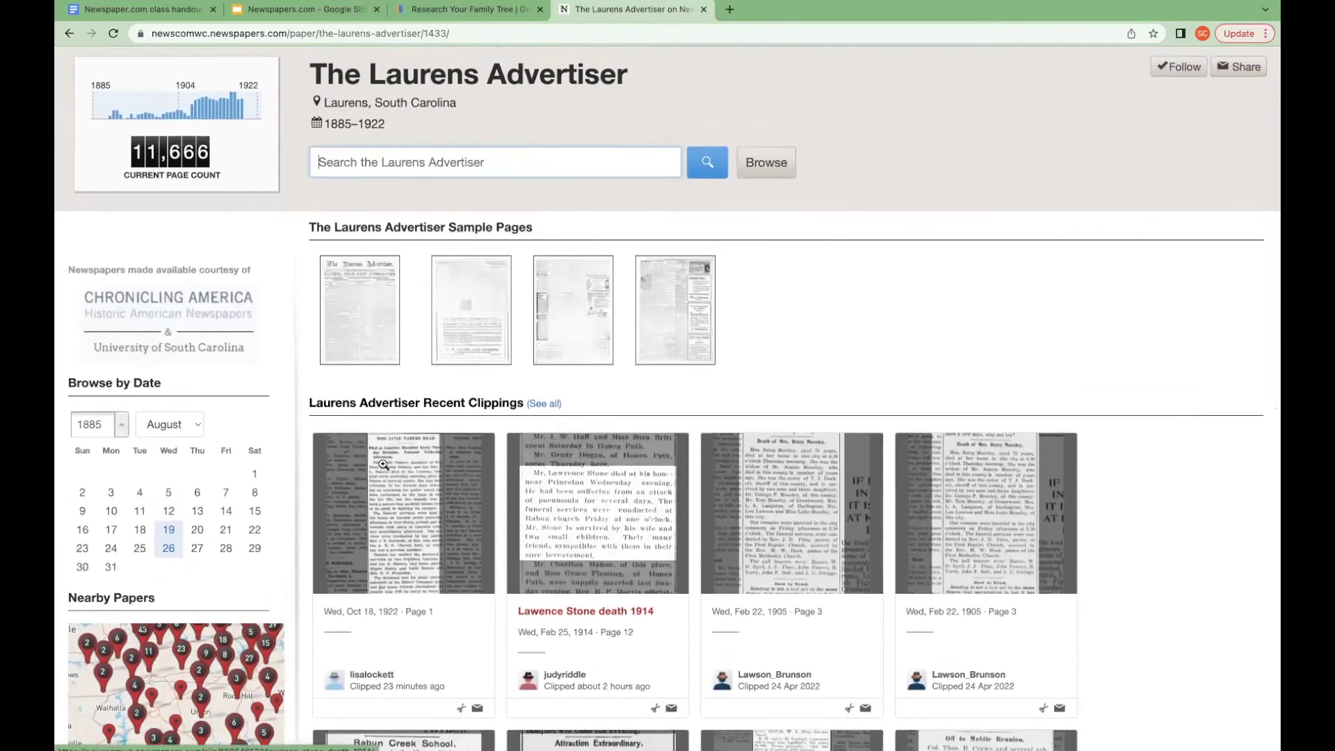
{"action": "scroll", "coordinate": [115, 687], "scroll_direction": "down", "scroll_amount": 3}
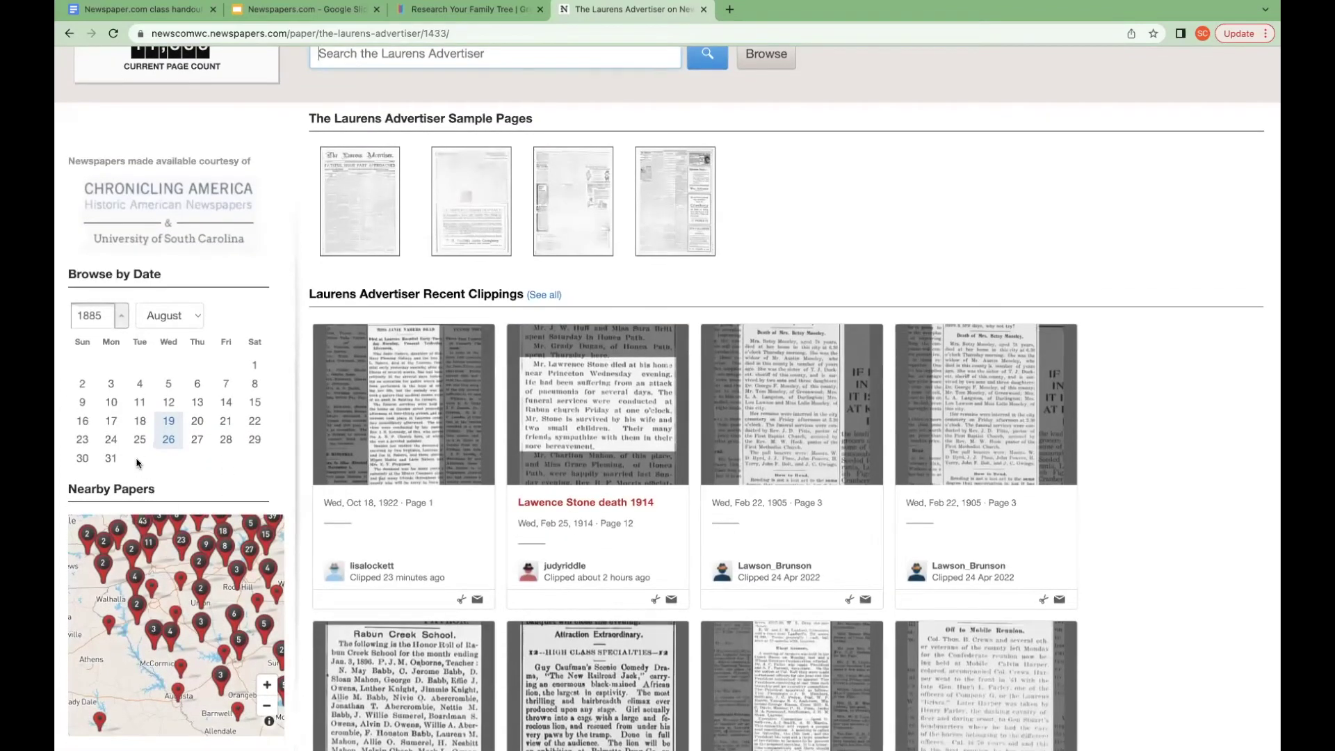
{"action": "scroll", "coordinate": [124, 383], "scroll_direction": "down", "scroll_amount": 1}
{"action": "scroll", "coordinate": [124, 383], "scroll_direction": "up", "scroll_amount": 3}
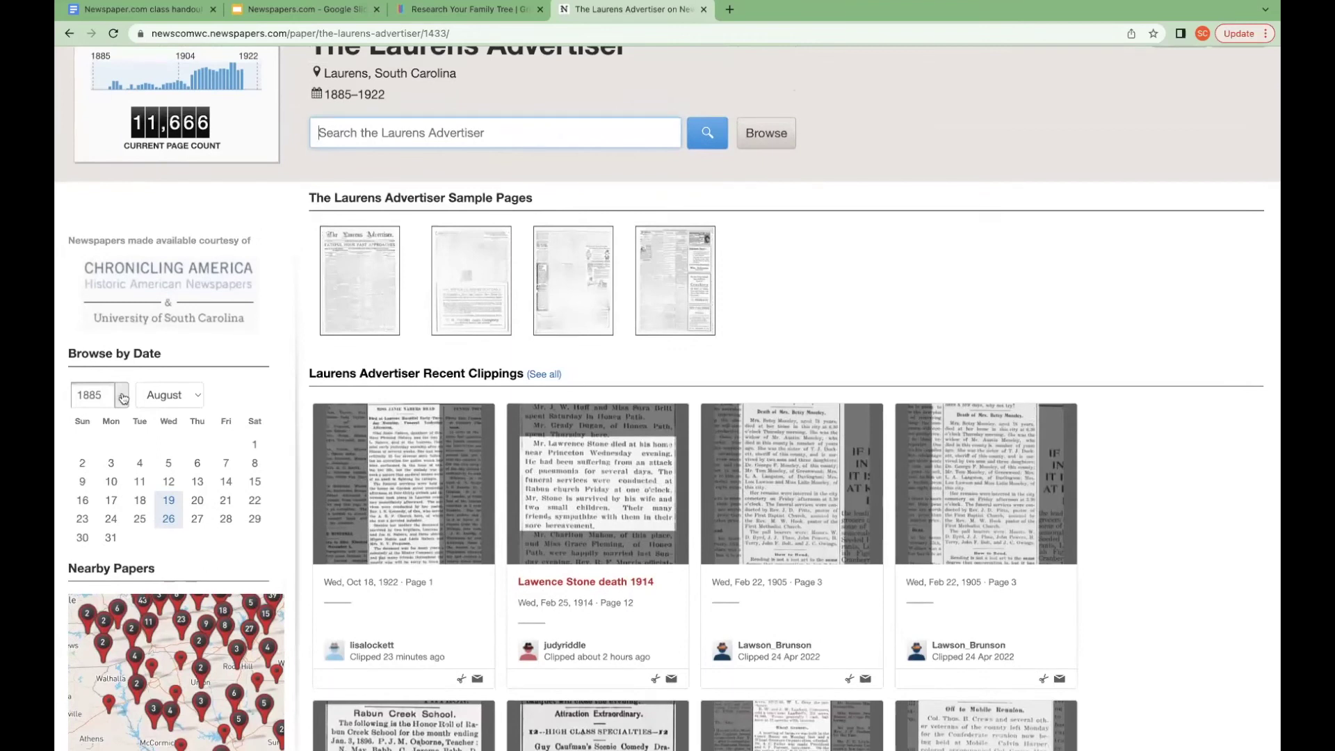
Step: Set The Laurens Advertiser's date calendar to December 1922 and open the issue of the 20th
{"action": "left_click", "coordinate": [123, 397]}
{"action": "scroll", "coordinate": [101, 474], "scroll_direction": "down", "scroll_amount": 5}
{"action": "scroll", "coordinate": [101, 474], "scroll_direction": "down", "scroll_amount": 4}
{"action": "scroll", "coordinate": [101, 474], "scroll_direction": "down", "scroll_amount": 4}
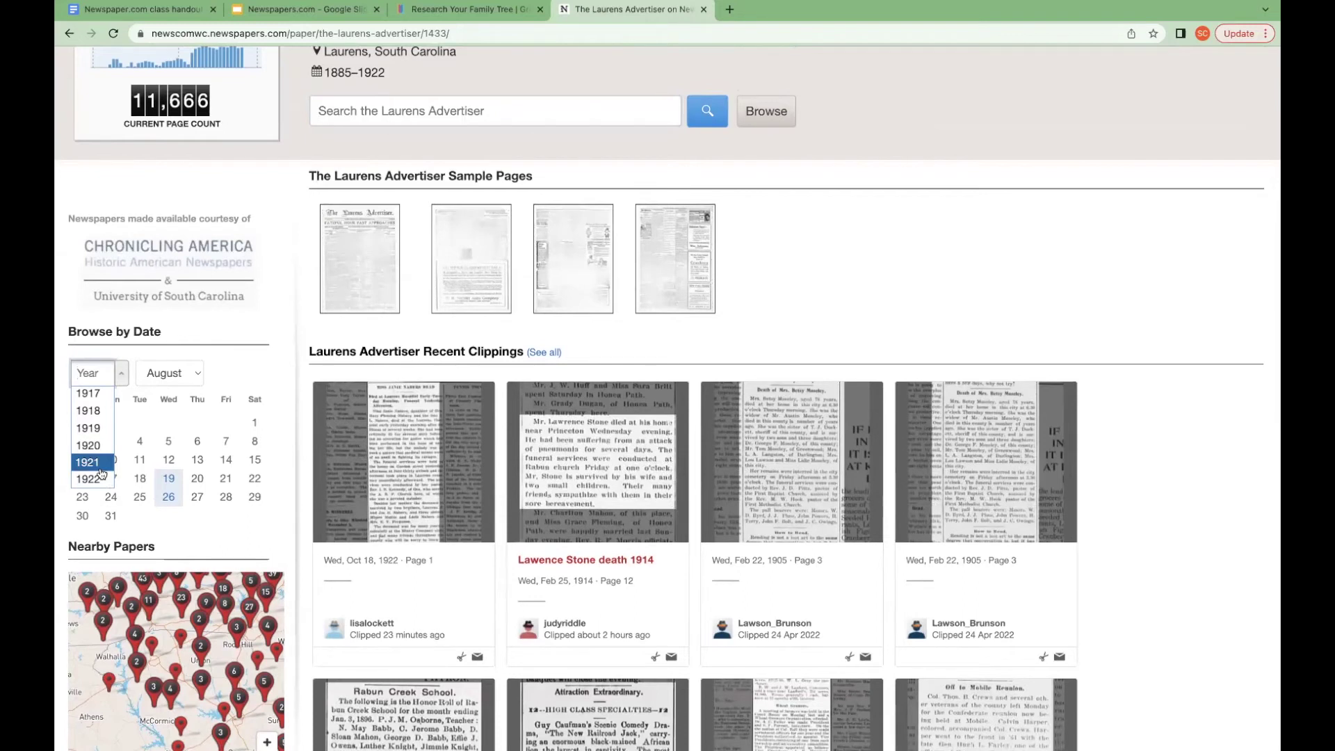
{"action": "left_click", "coordinate": [87, 479]}
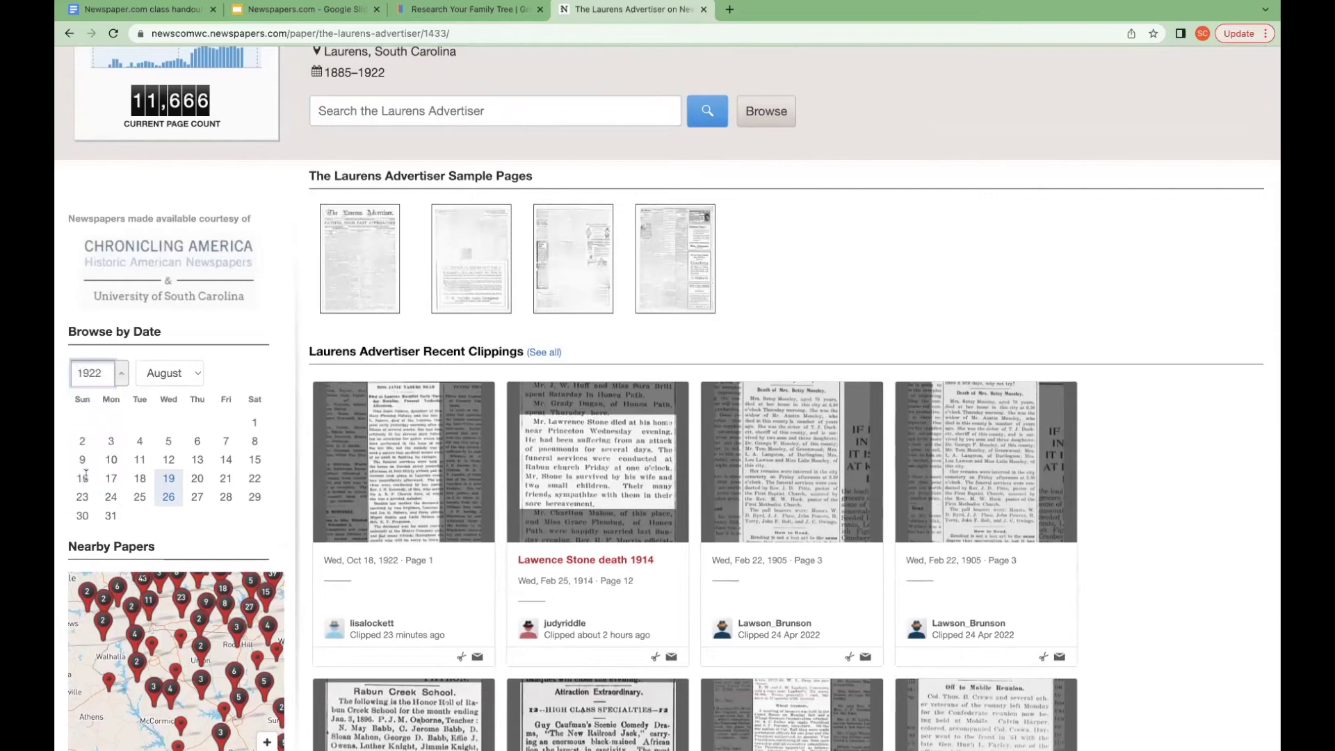
{"action": "left_click", "coordinate": [192, 371]}
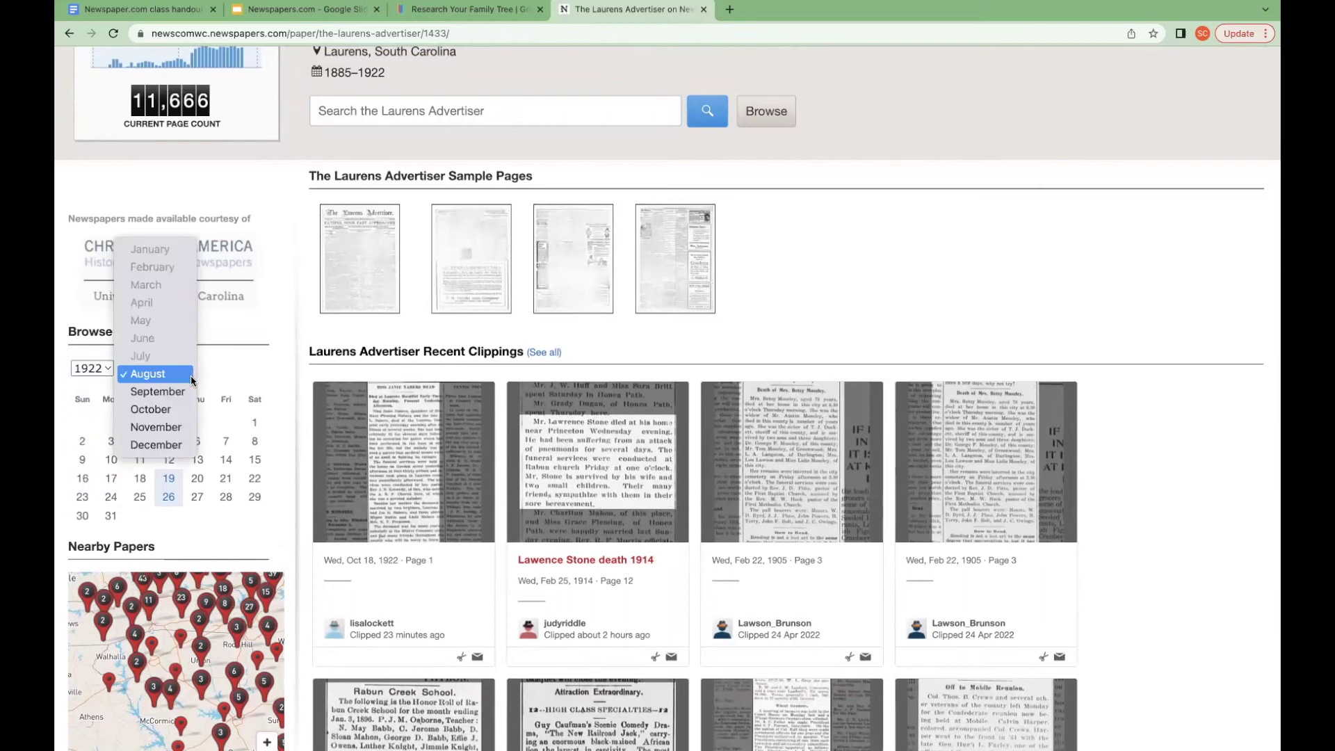
{"action": "left_click", "coordinate": [174, 443]}
{"action": "left_click", "coordinate": [170, 373]}
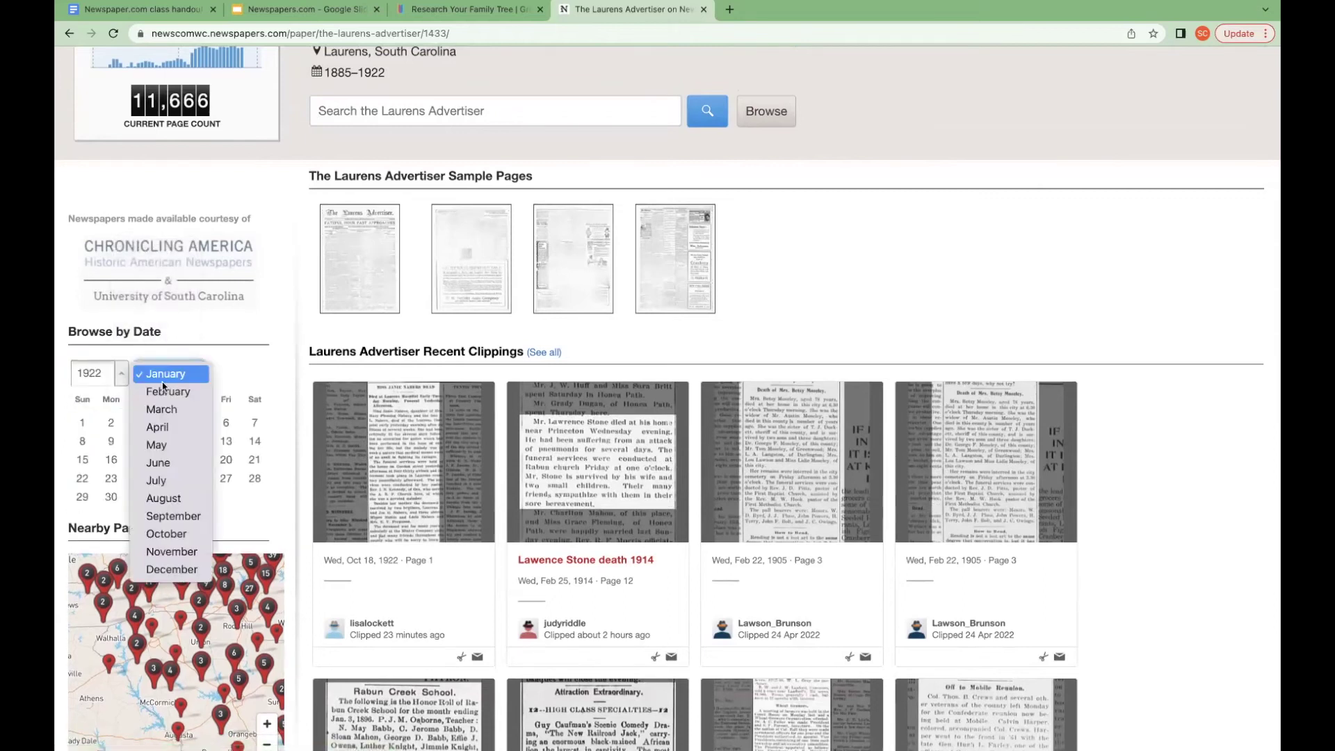
{"action": "left_click", "coordinate": [172, 570]}
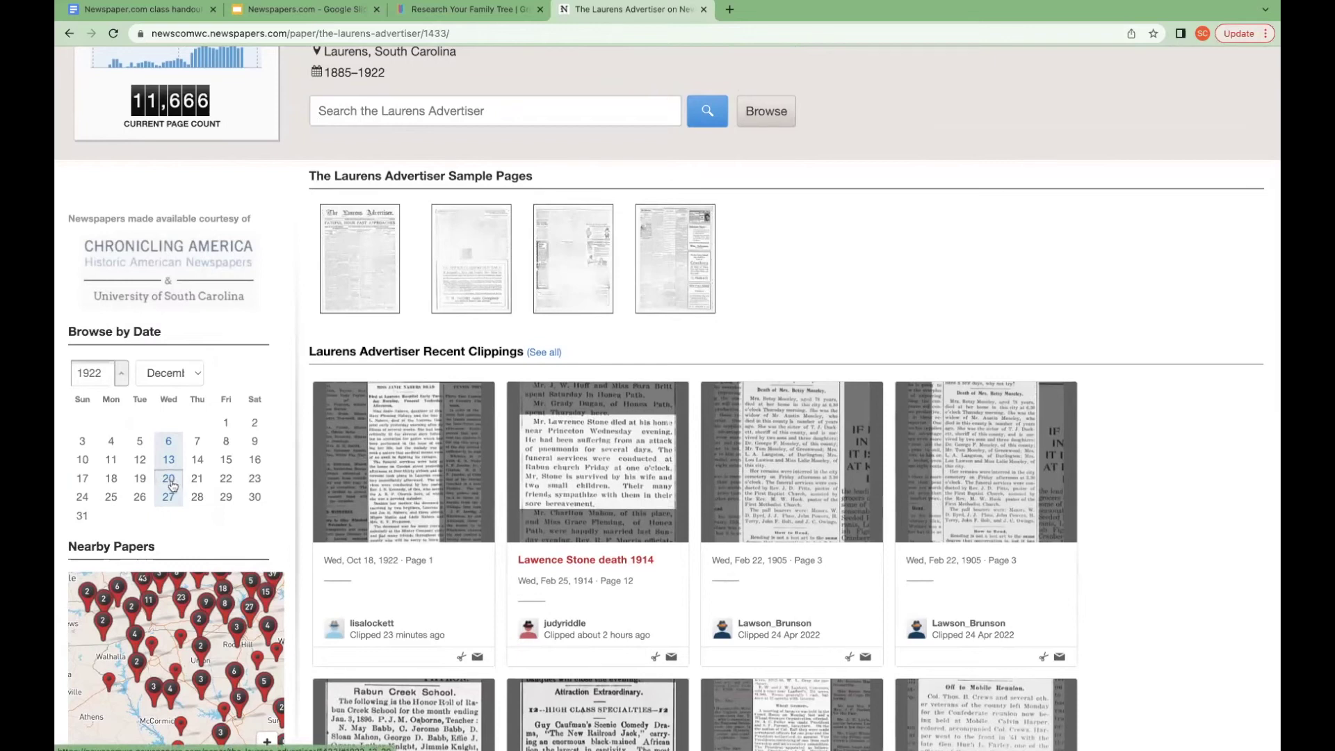
{"action": "left_click", "coordinate": [171, 481]}
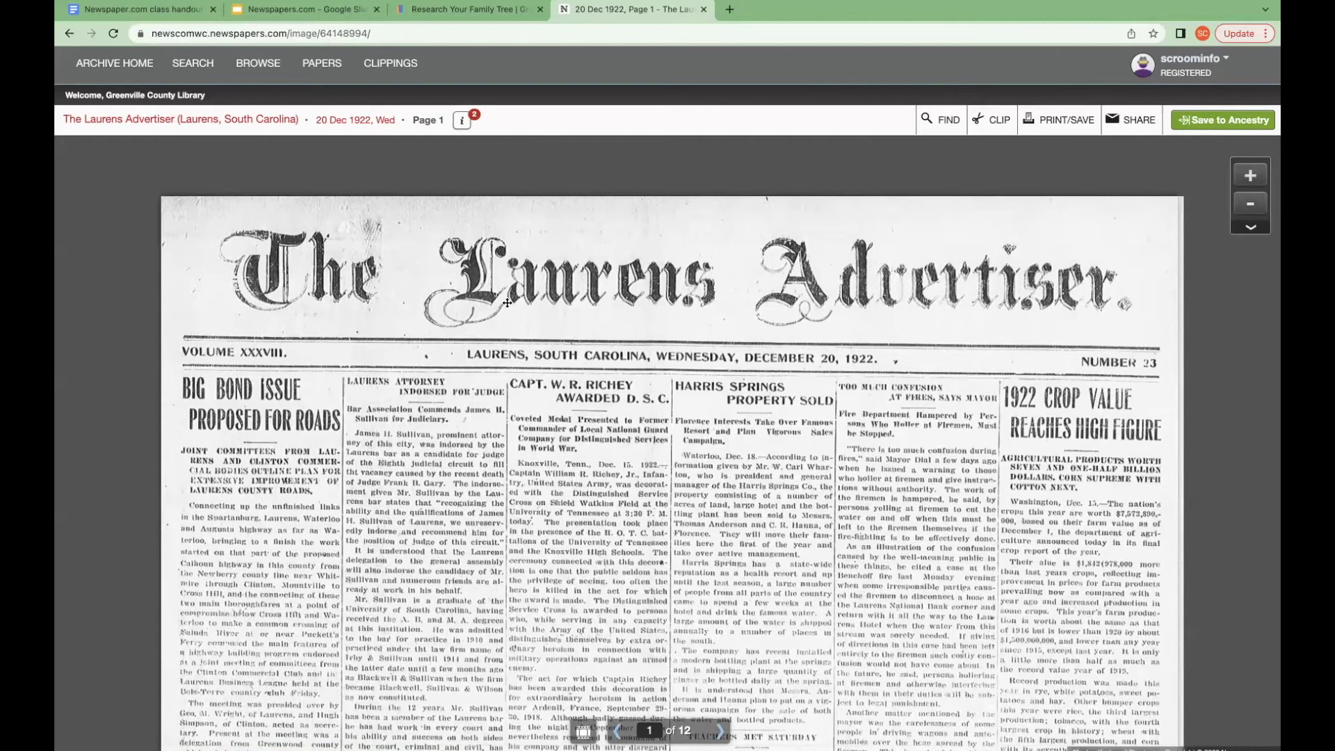
Step: Find the word "crop" on the newspaper's front page, then end the text search and return to the wider page view
{"action": "left_click", "coordinate": [937, 121]}
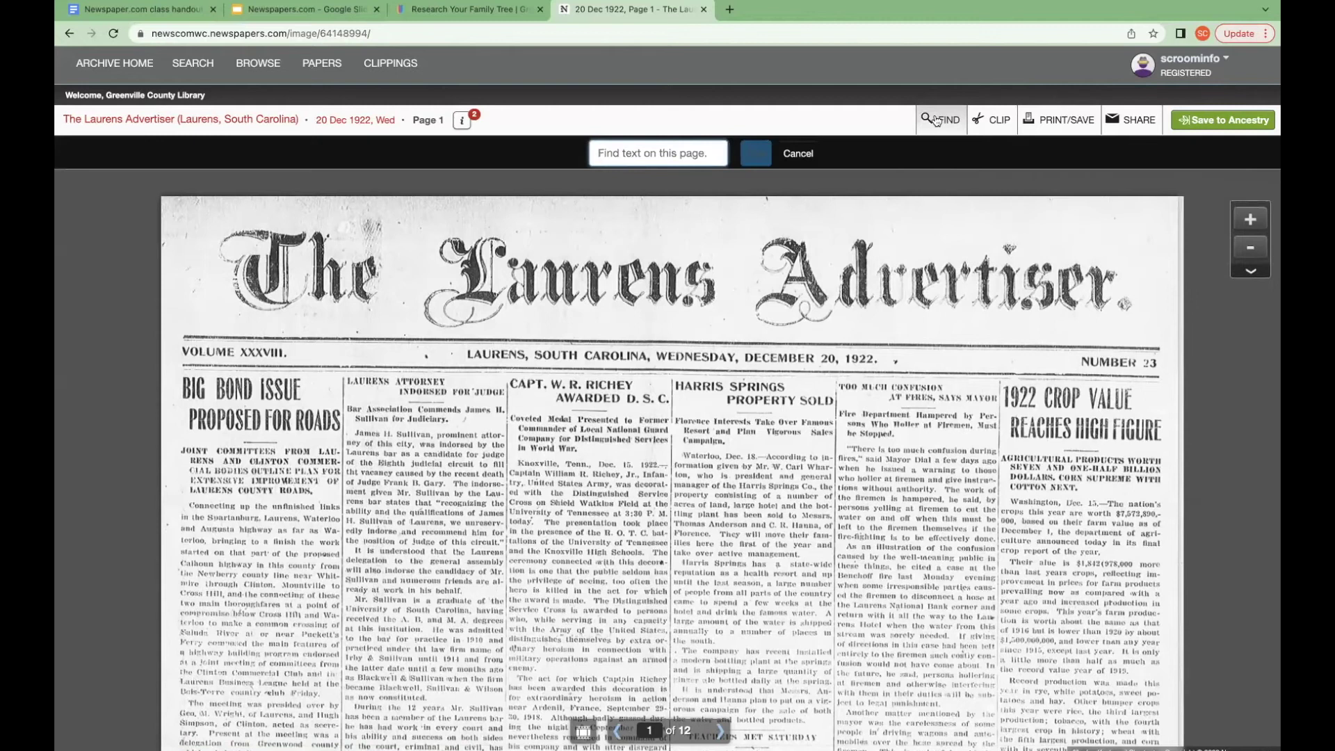
{"action": "type", "text": "crop"}
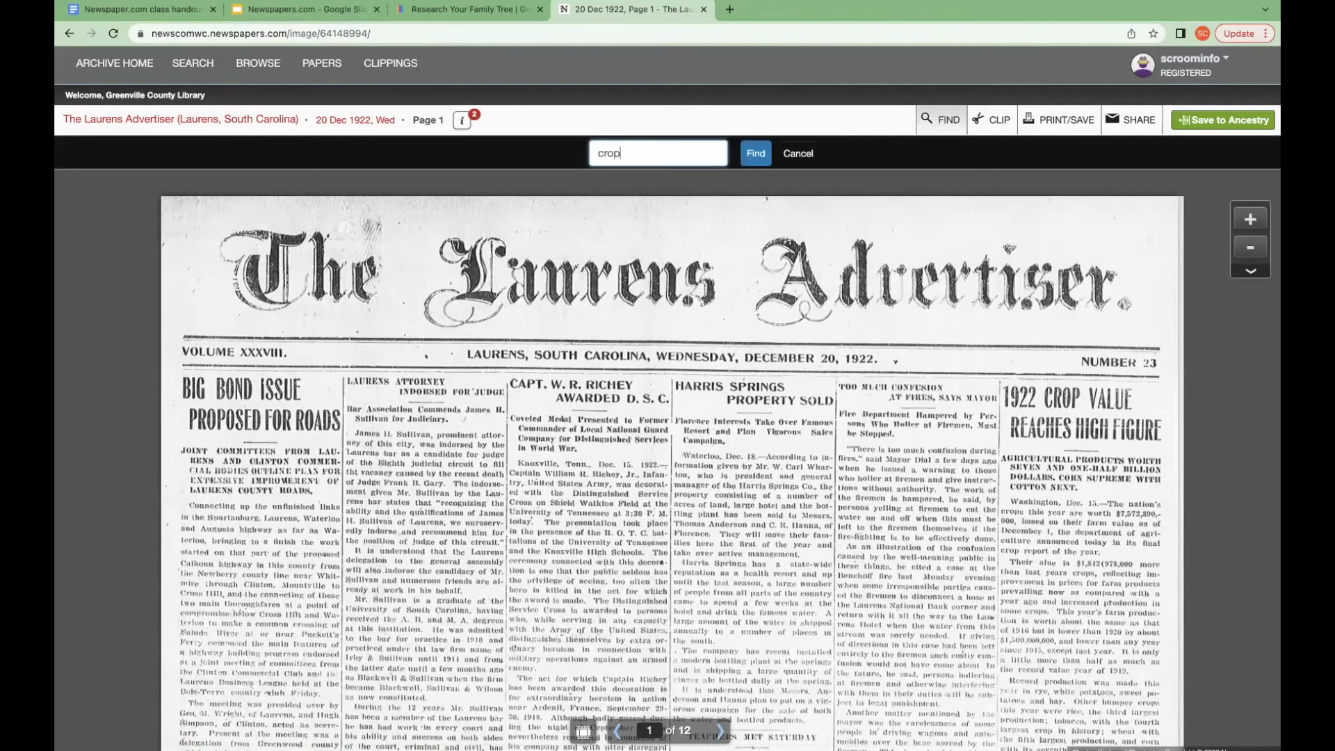
{"action": "left_click", "coordinate": [753, 154]}
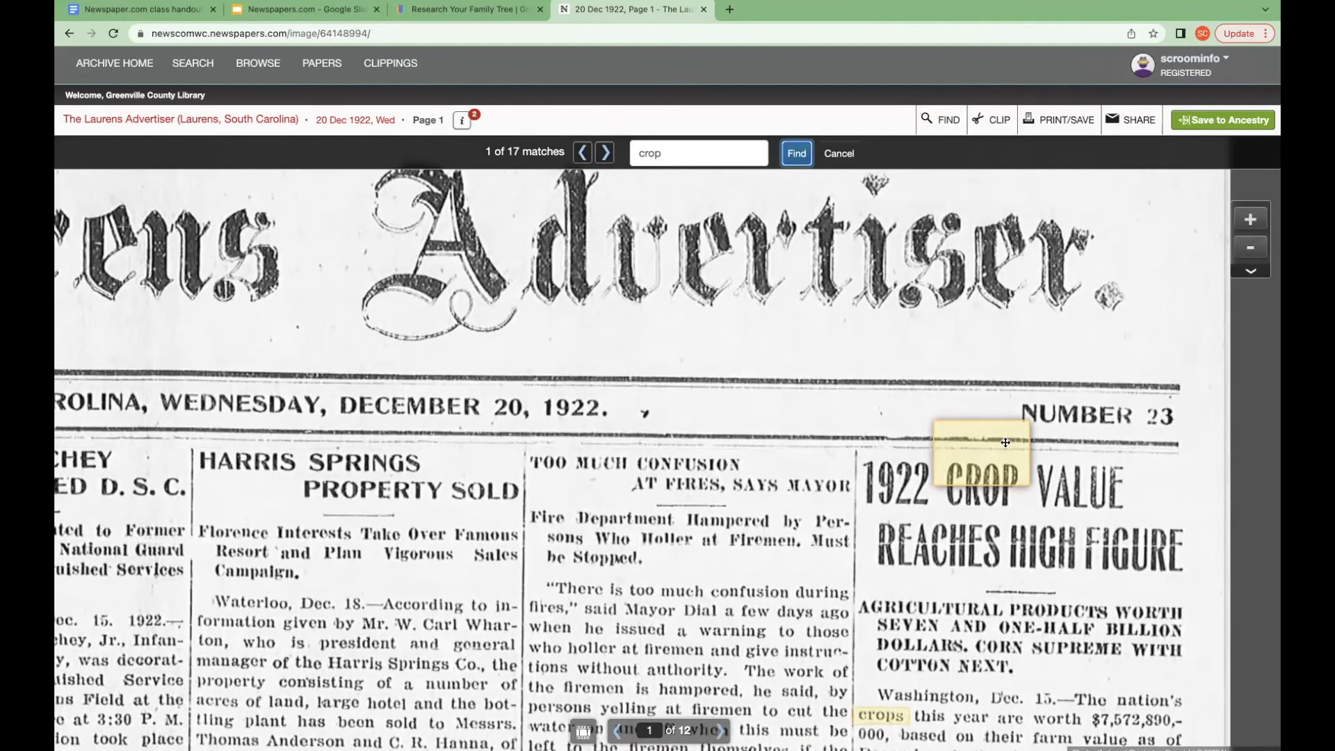
{"action": "left_click", "coordinate": [835, 157]}
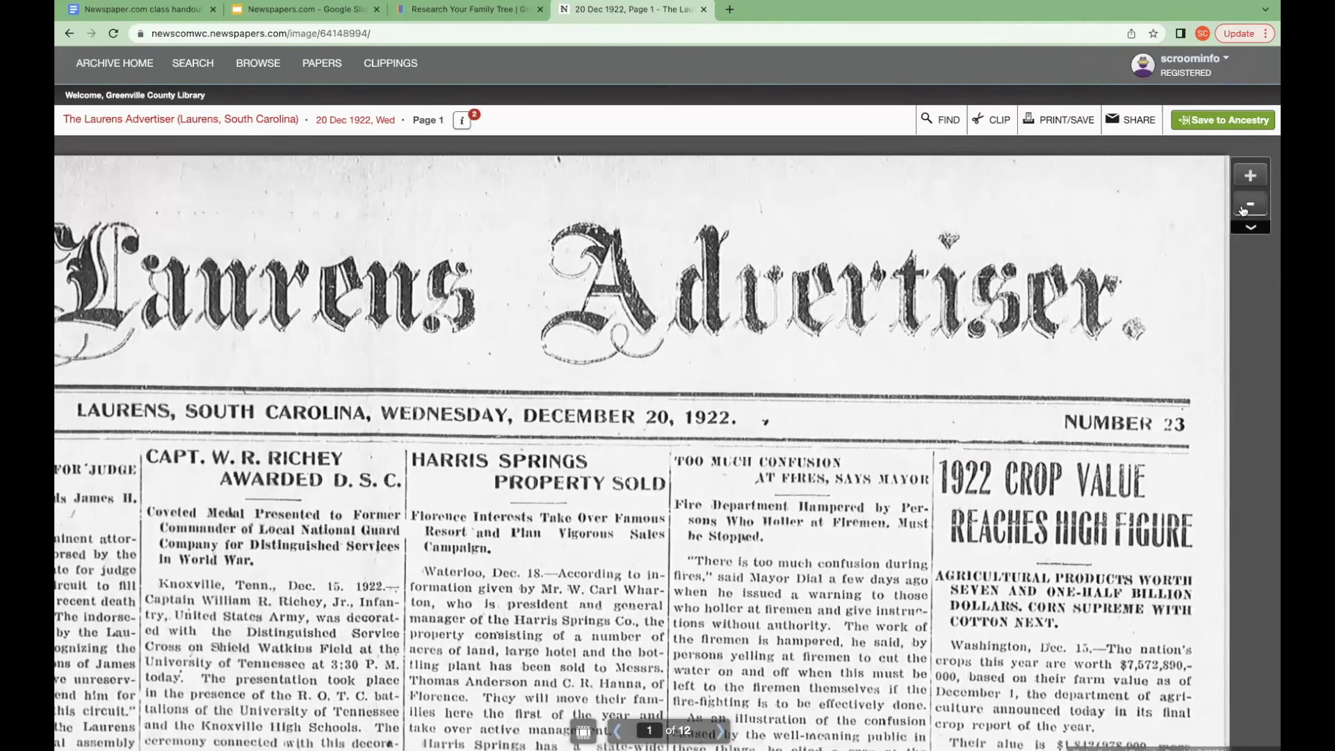
{"action": "left_click", "coordinate": [1245, 207]}
{"action": "left_click", "coordinate": [1243, 208]}
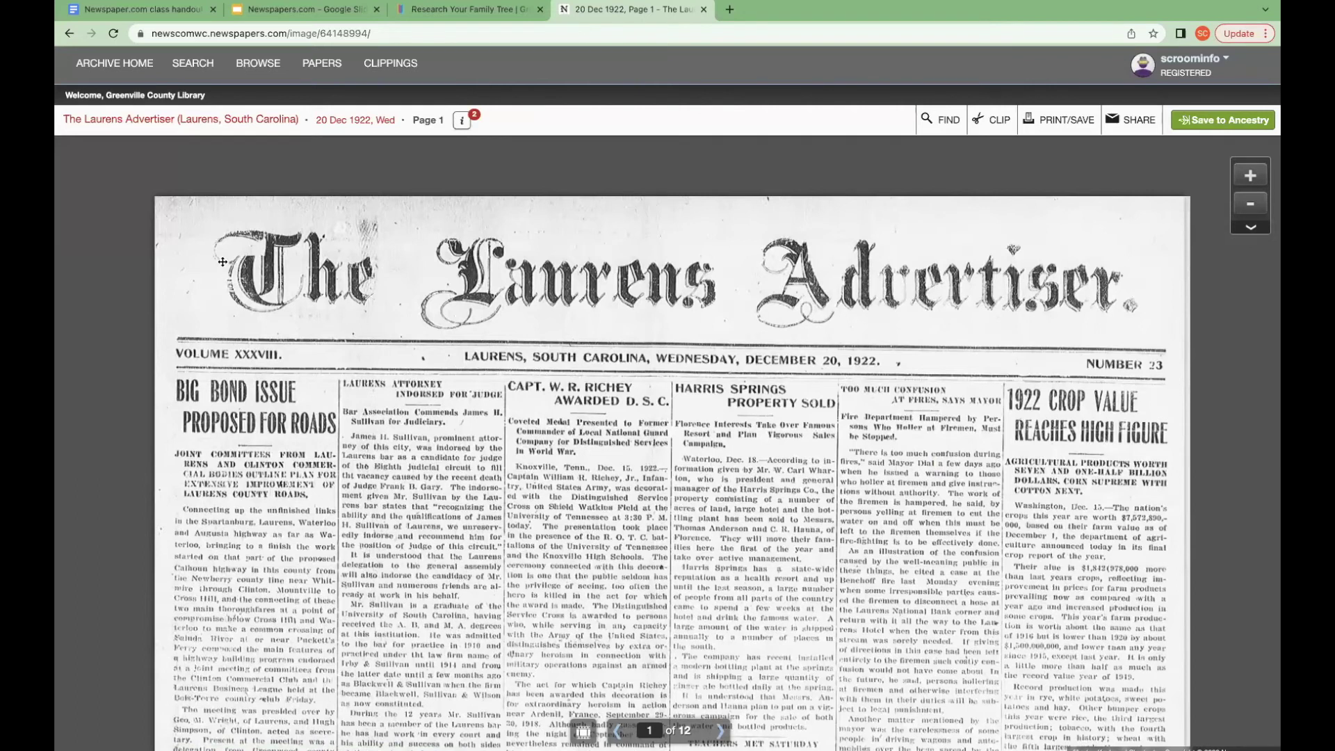
Step: Open the account's own clippings from the archive home and inspect their date and location filters
{"action": "left_click", "coordinate": [97, 71]}
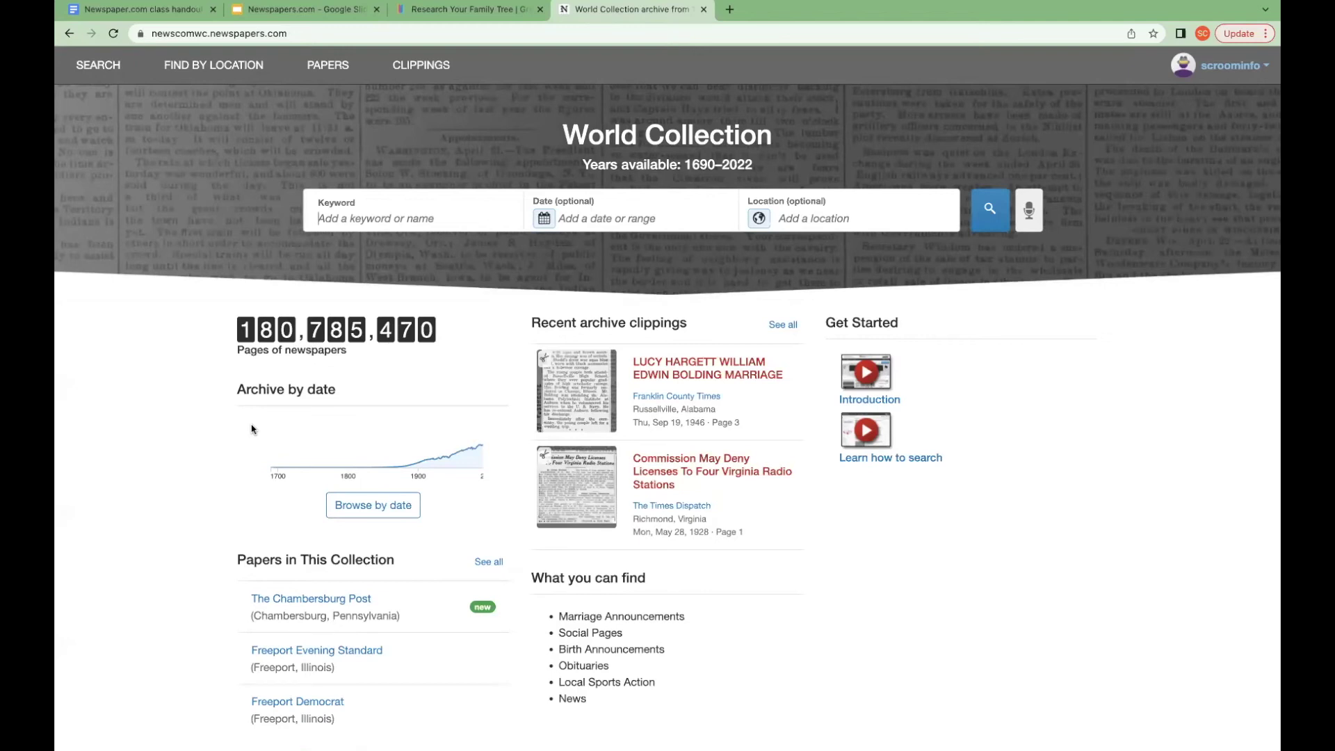
{"action": "left_click", "coordinate": [419, 67]}
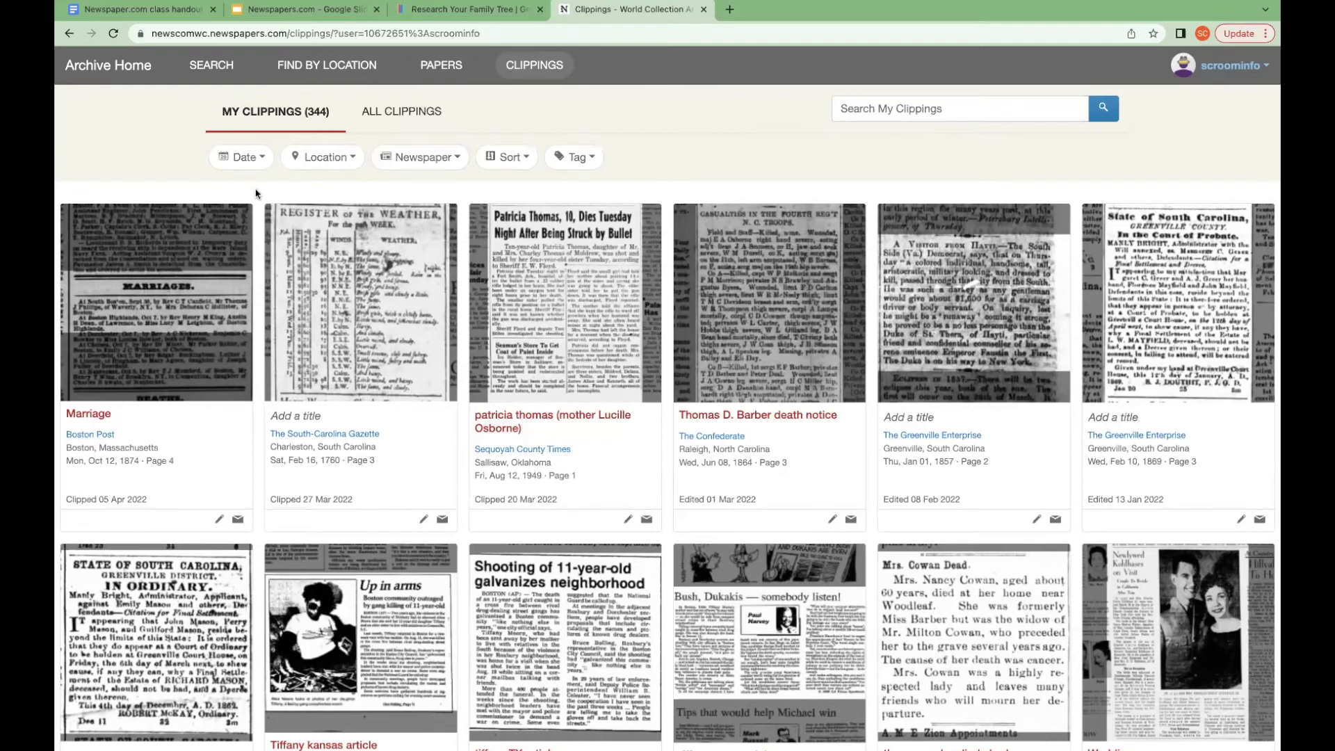
{"action": "left_click", "coordinate": [254, 165]}
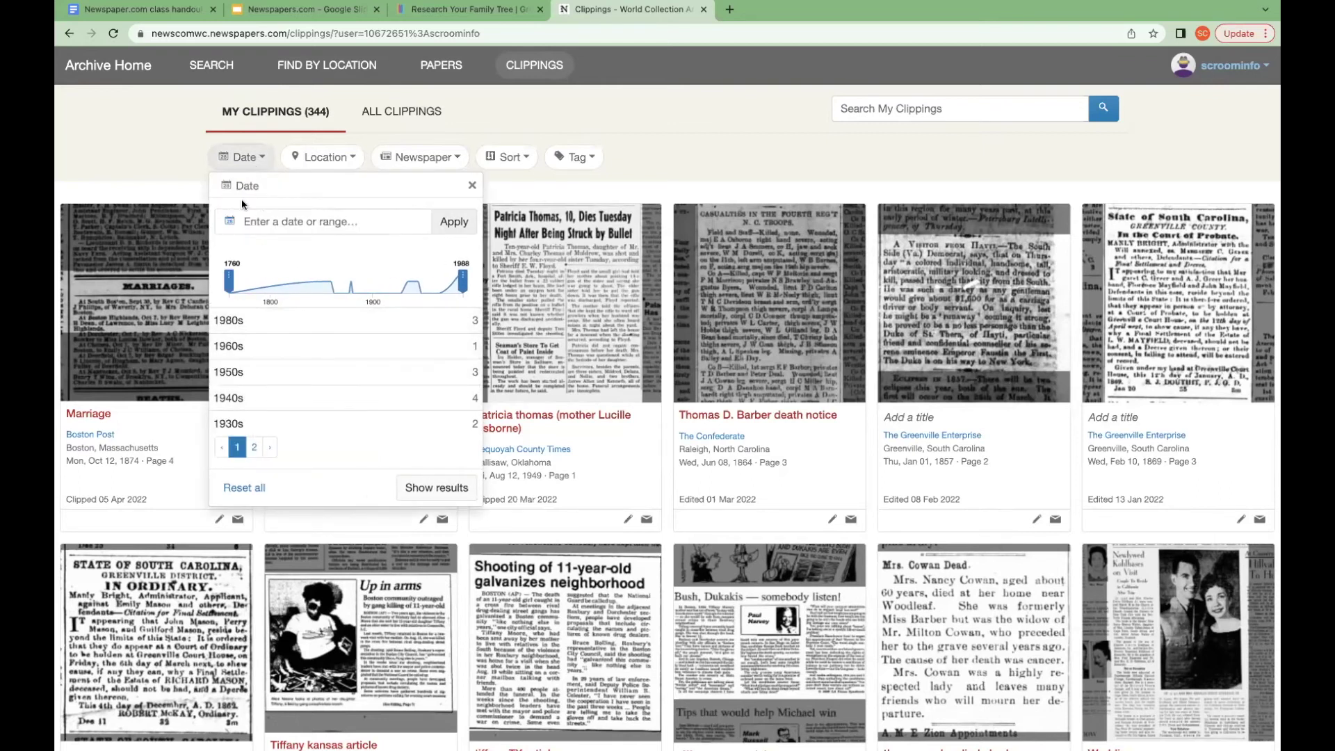
{"action": "left_click", "coordinate": [147, 149]}
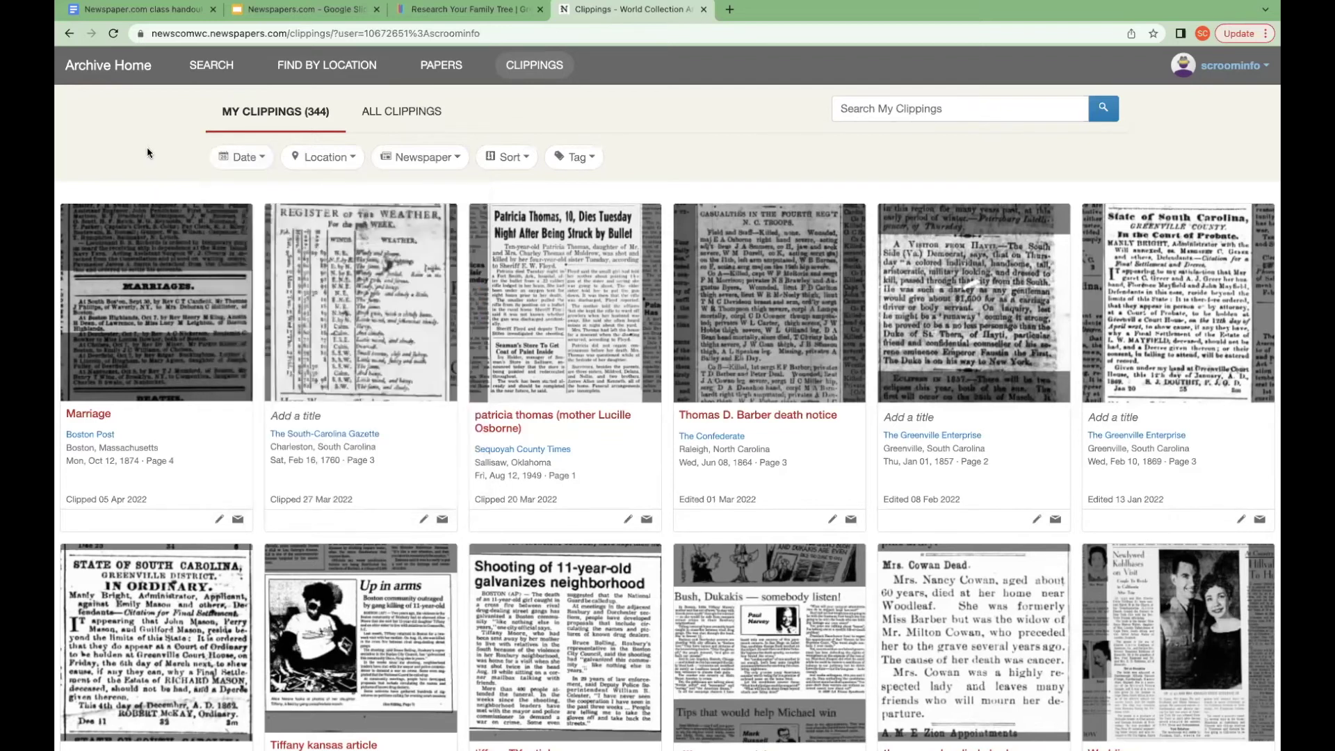
{"action": "left_click", "coordinate": [321, 158]}
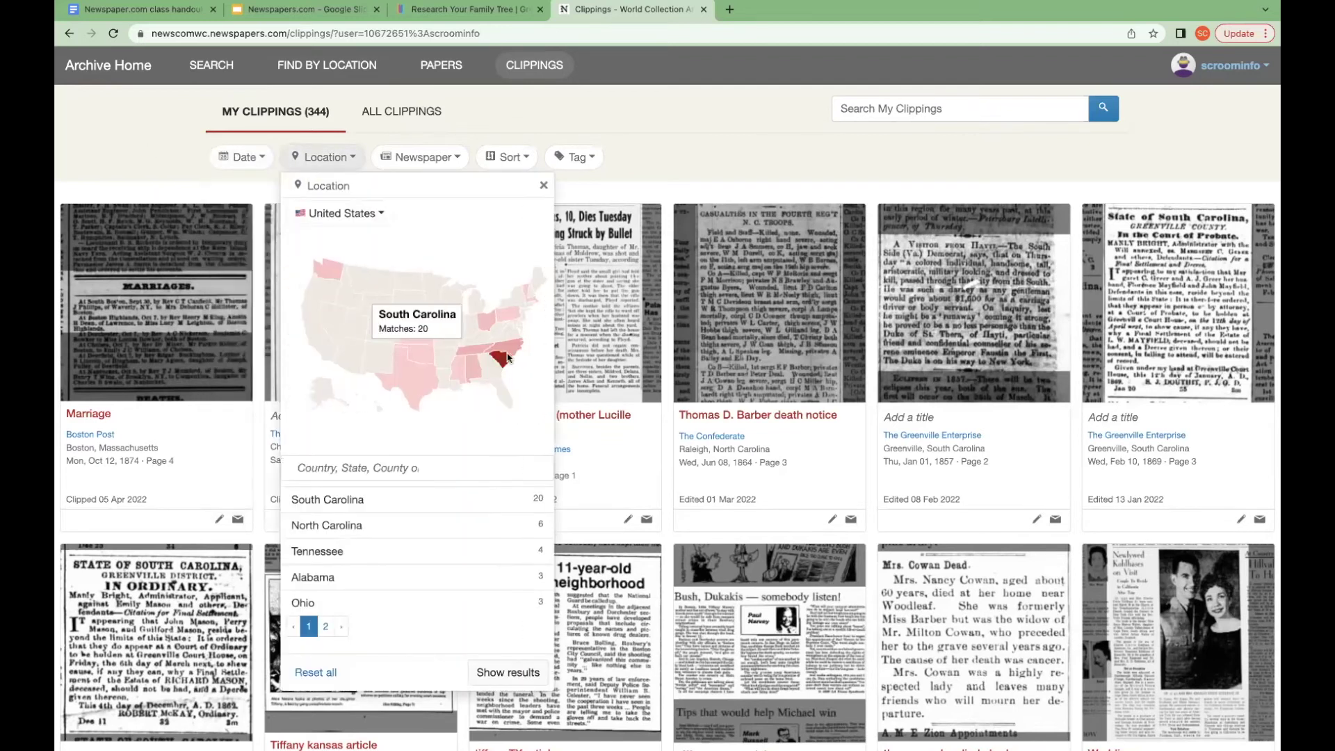
{"action": "mouse_move", "coordinate": [507, 363]}
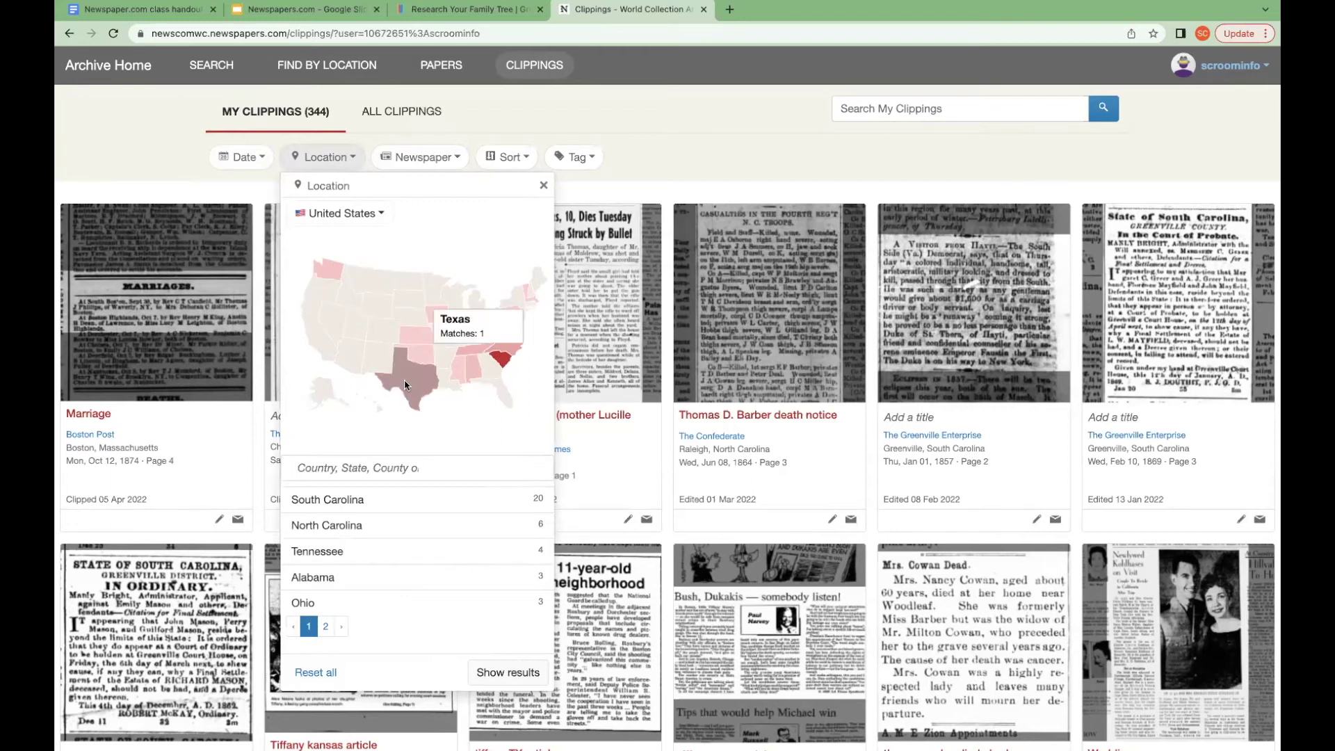
{"action": "left_click", "coordinate": [544, 185]}
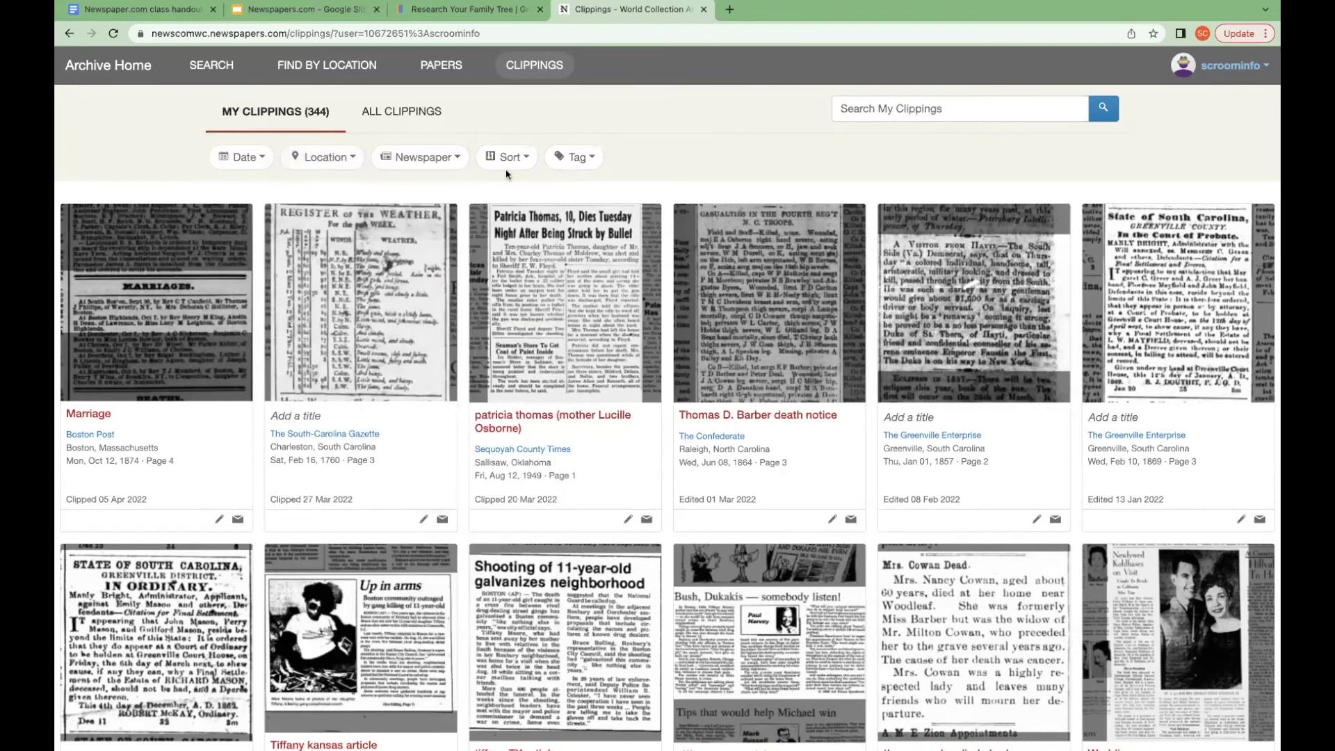
Step: Inspect the newspaper filter, sort orders, tag filter and keyword search available for the account's own clippings
{"action": "left_click", "coordinate": [432, 162]}
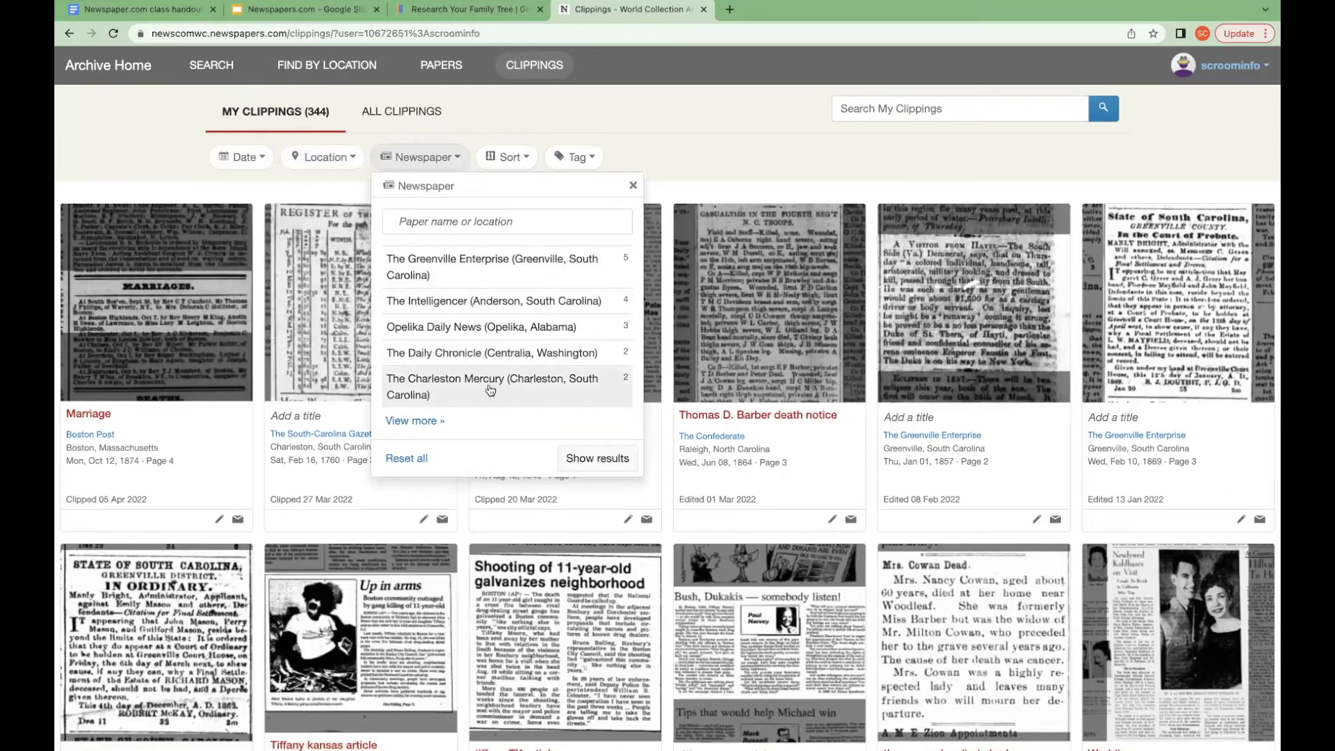
{"action": "left_click", "coordinate": [509, 161]}
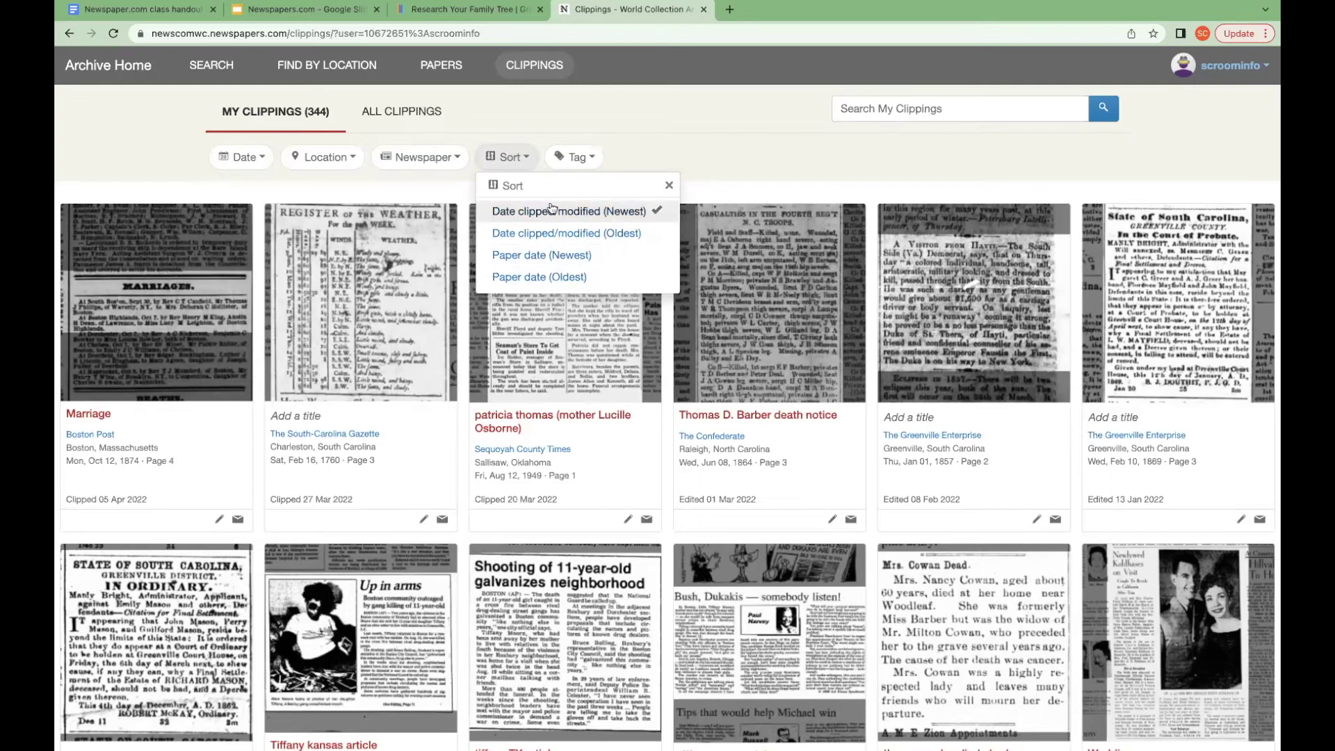
{"action": "left_click", "coordinate": [650, 152]}
{"action": "left_click", "coordinate": [563, 158]}
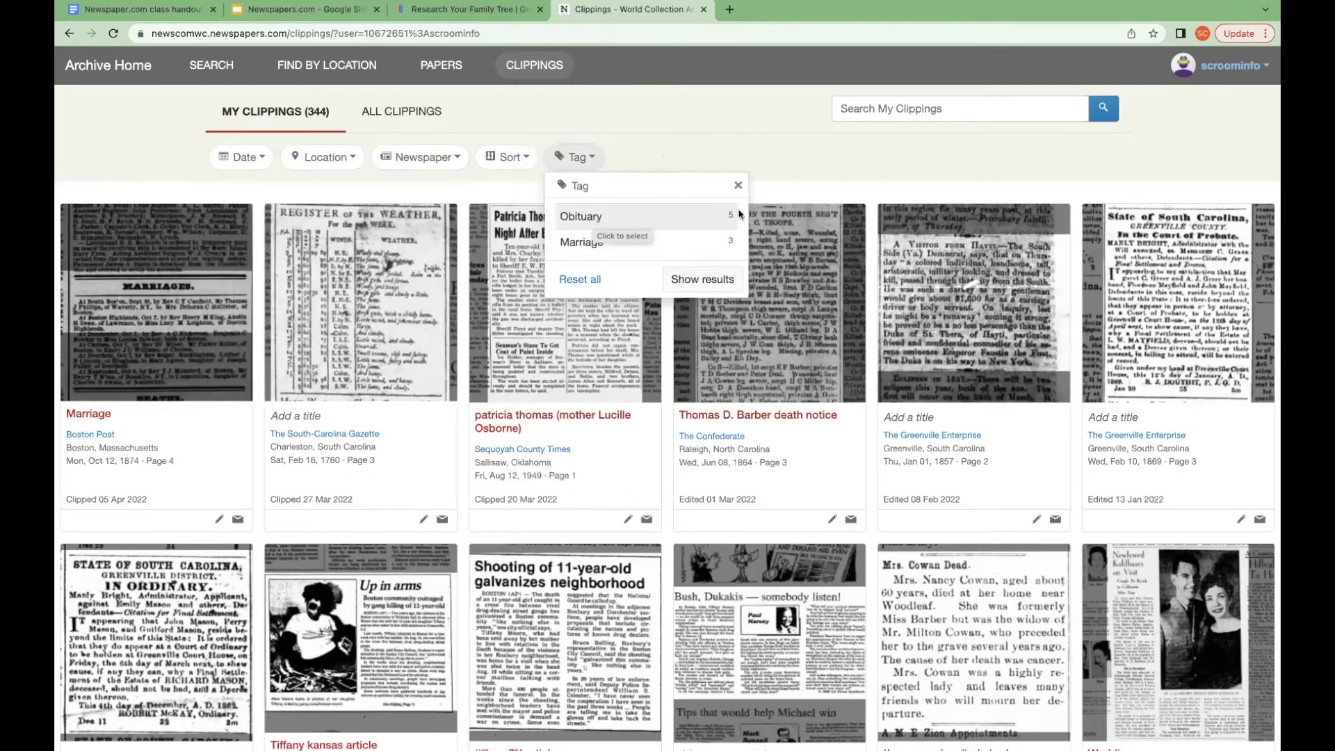
{"action": "left_click", "coordinate": [738, 186]}
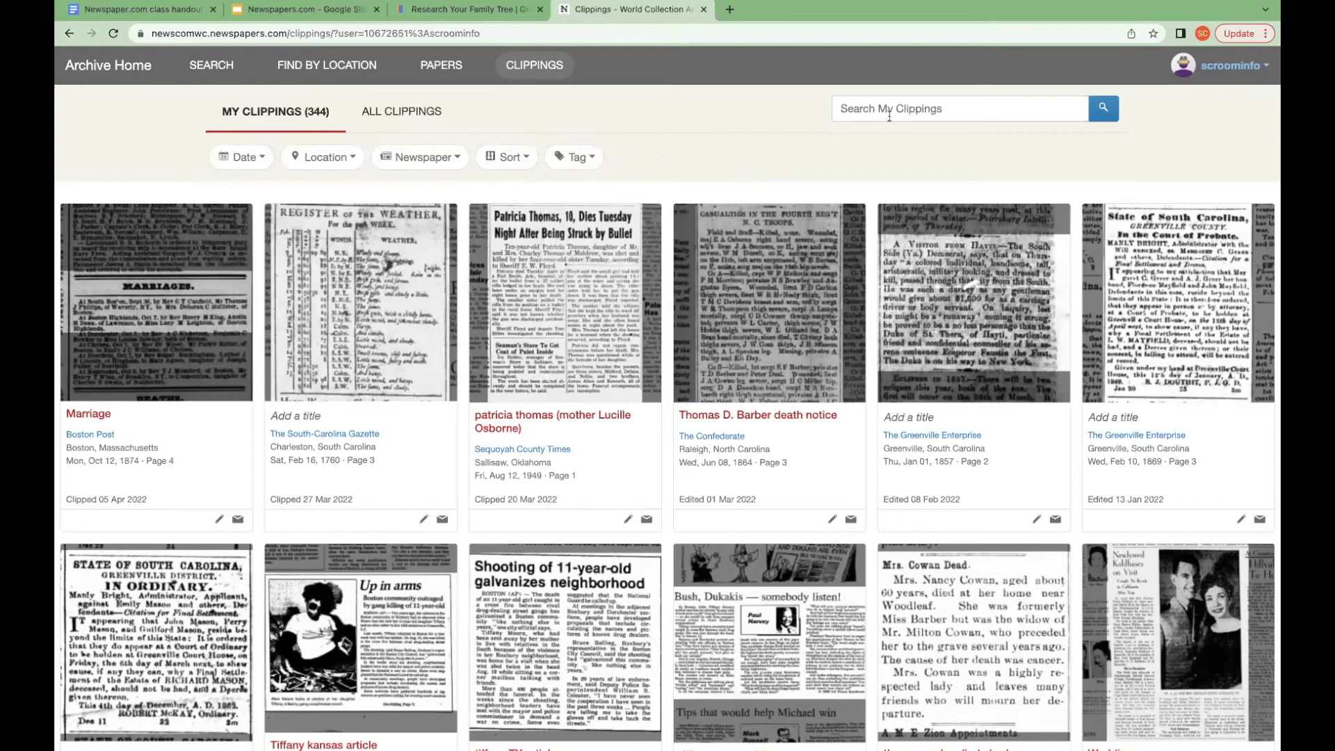
{"action": "scroll", "coordinate": [902, 157], "scroll_direction": "down", "scroll_amount": 1}
{"action": "scroll", "coordinate": [902, 157], "scroll_direction": "down", "scroll_amount": 1}
{"action": "scroll", "coordinate": [902, 157], "scroll_direction": "up", "scroll_amount": 1}
{"action": "left_click", "coordinate": [867, 108]}
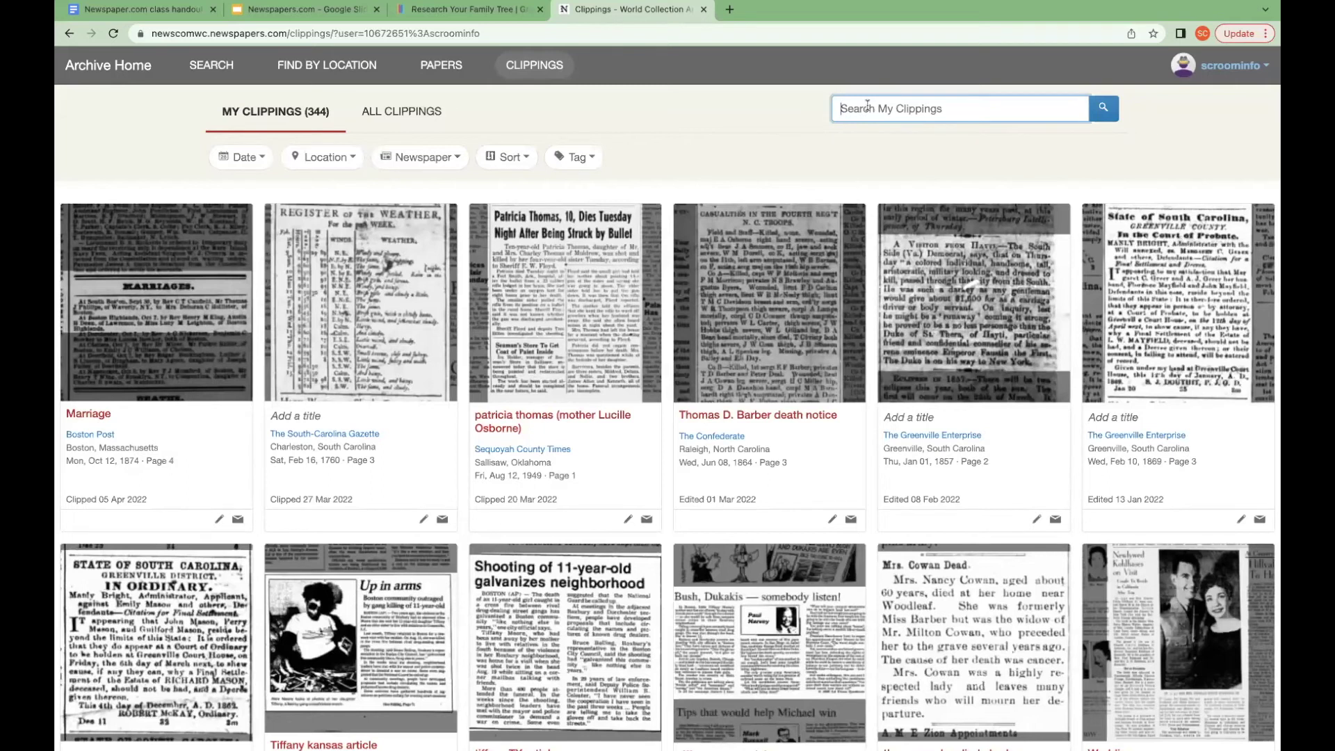
Step: Show all users' clippings, check the sort orders and look through the recent clippings
{"action": "left_click", "coordinate": [413, 111]}
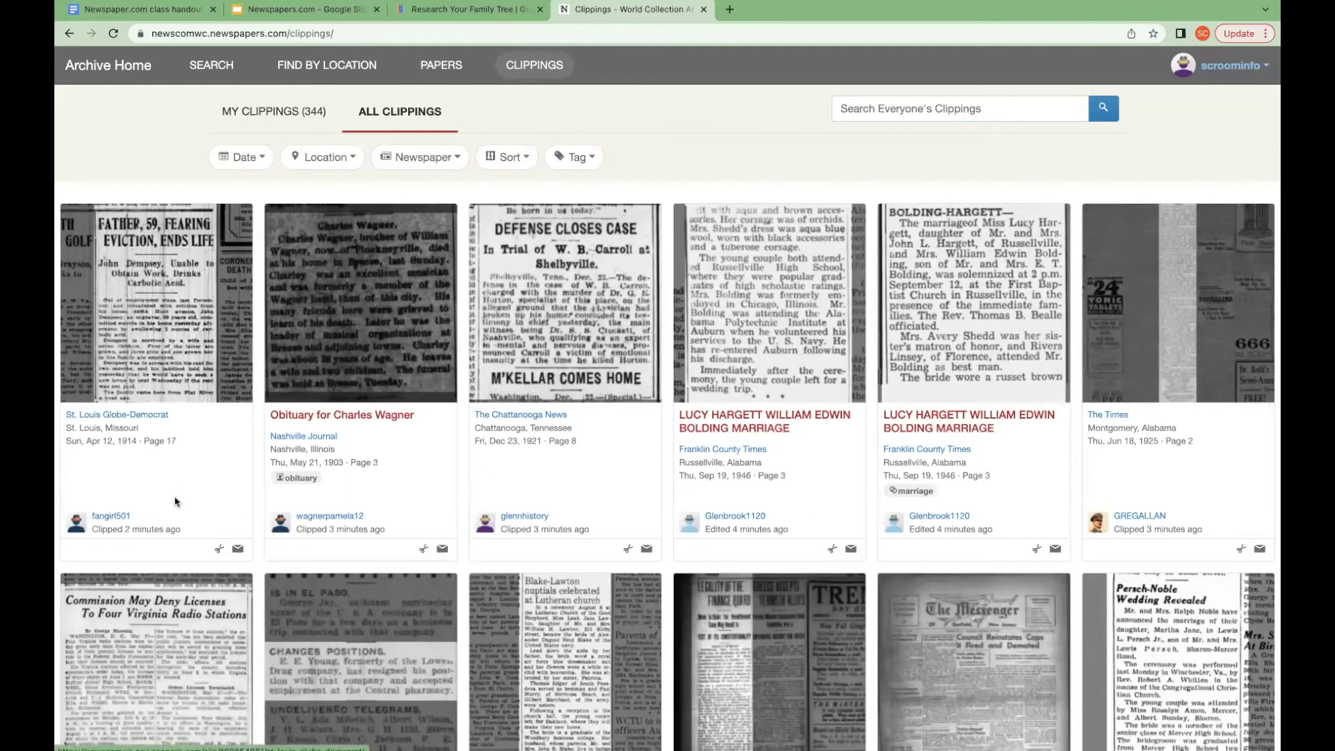
{"action": "left_click", "coordinate": [516, 156]}
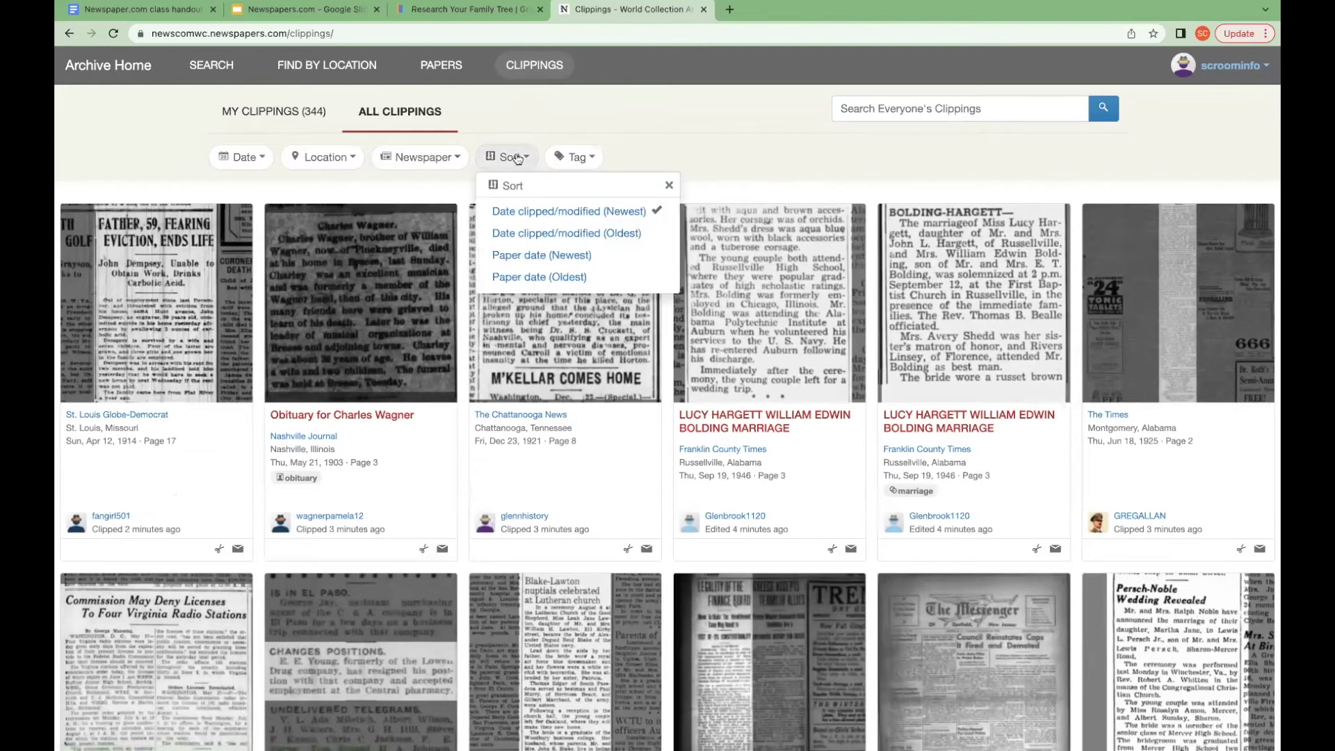
{"action": "left_click", "coordinate": [711, 141]}
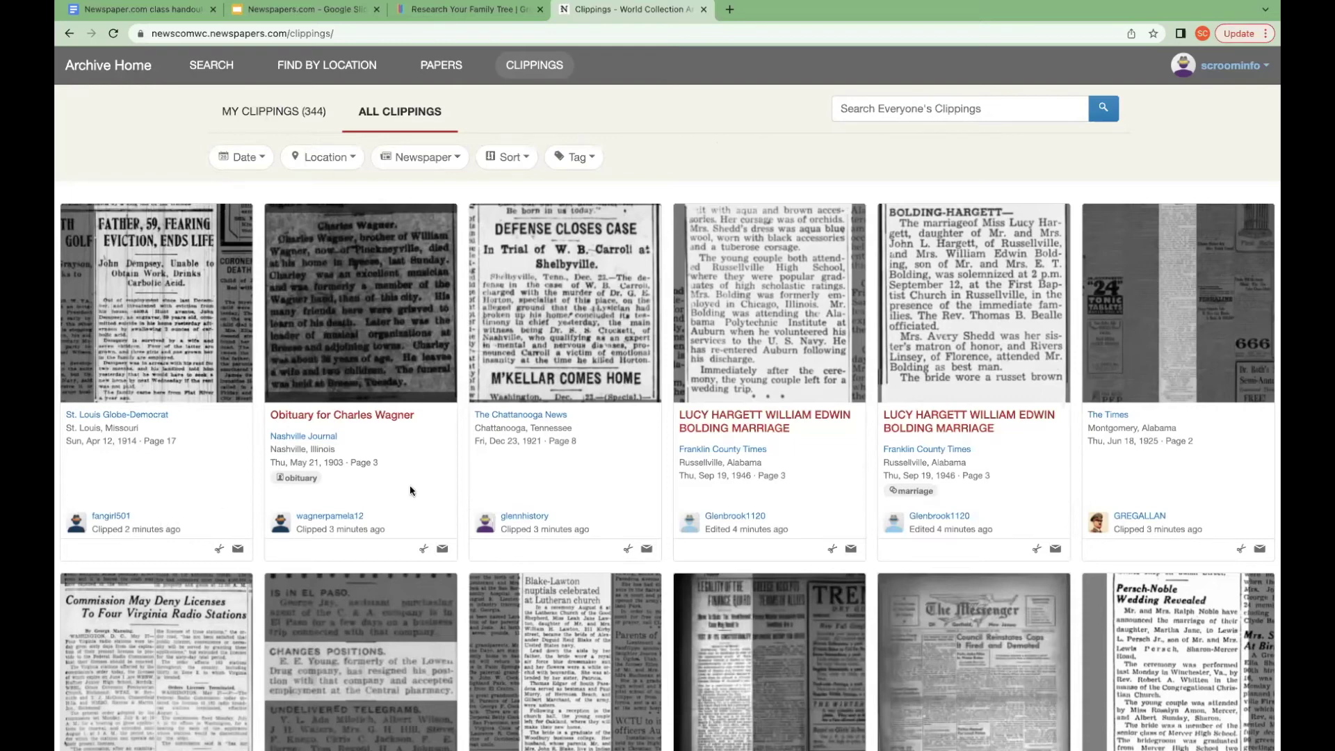
{"action": "scroll", "coordinate": [410, 487], "scroll_direction": "down", "scroll_amount": 10}
{"action": "scroll", "coordinate": [410, 491], "scroll_direction": "down", "scroll_amount": 10}
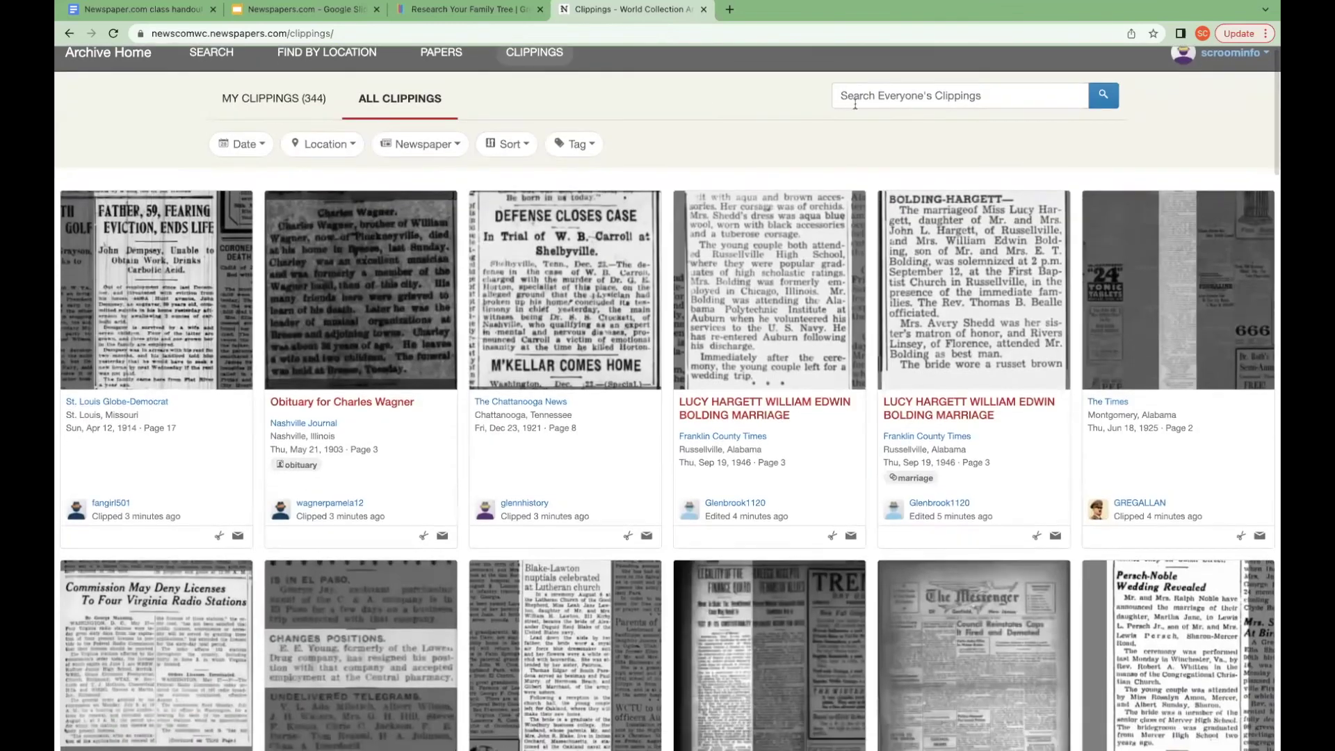
Step: Search the whole archive for the exact phrase "Amelia Earhart" and save the search as an alert
{"action": "left_click", "coordinate": [108, 60]}
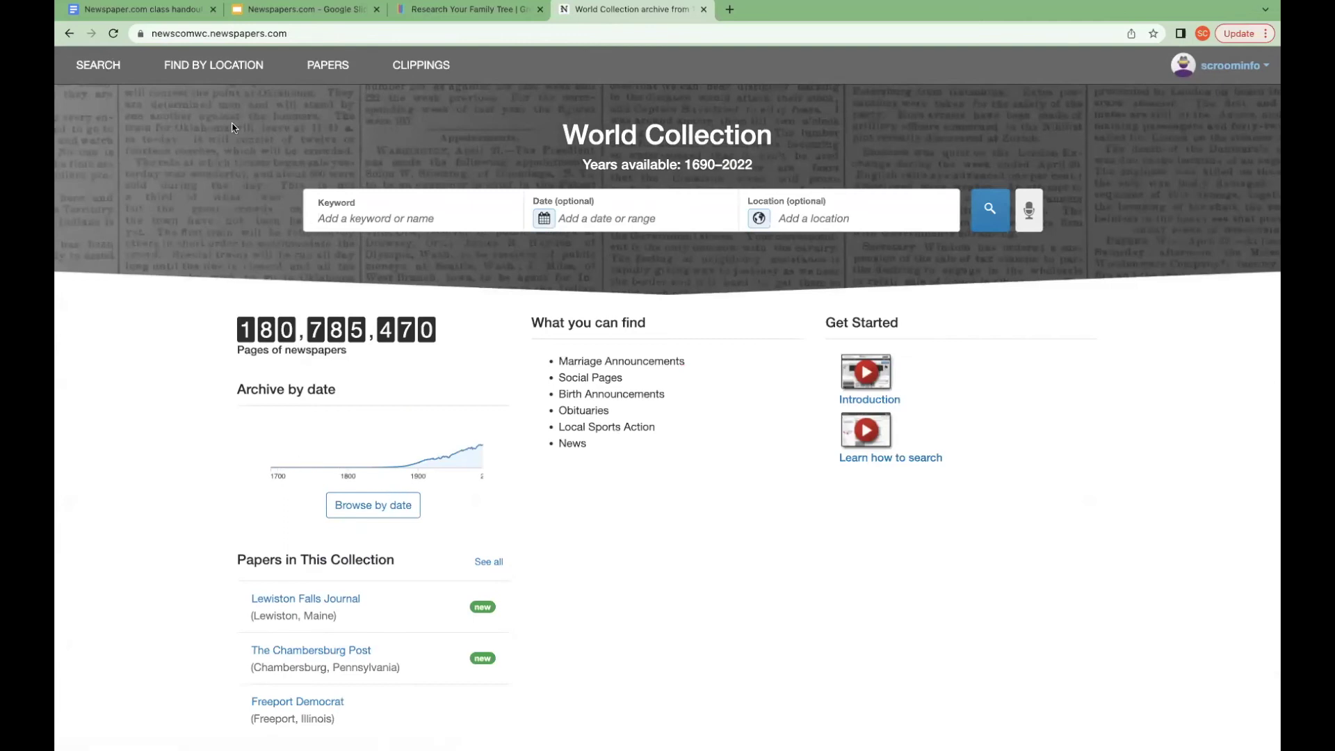
{"action": "left_click", "coordinate": [112, 71]}
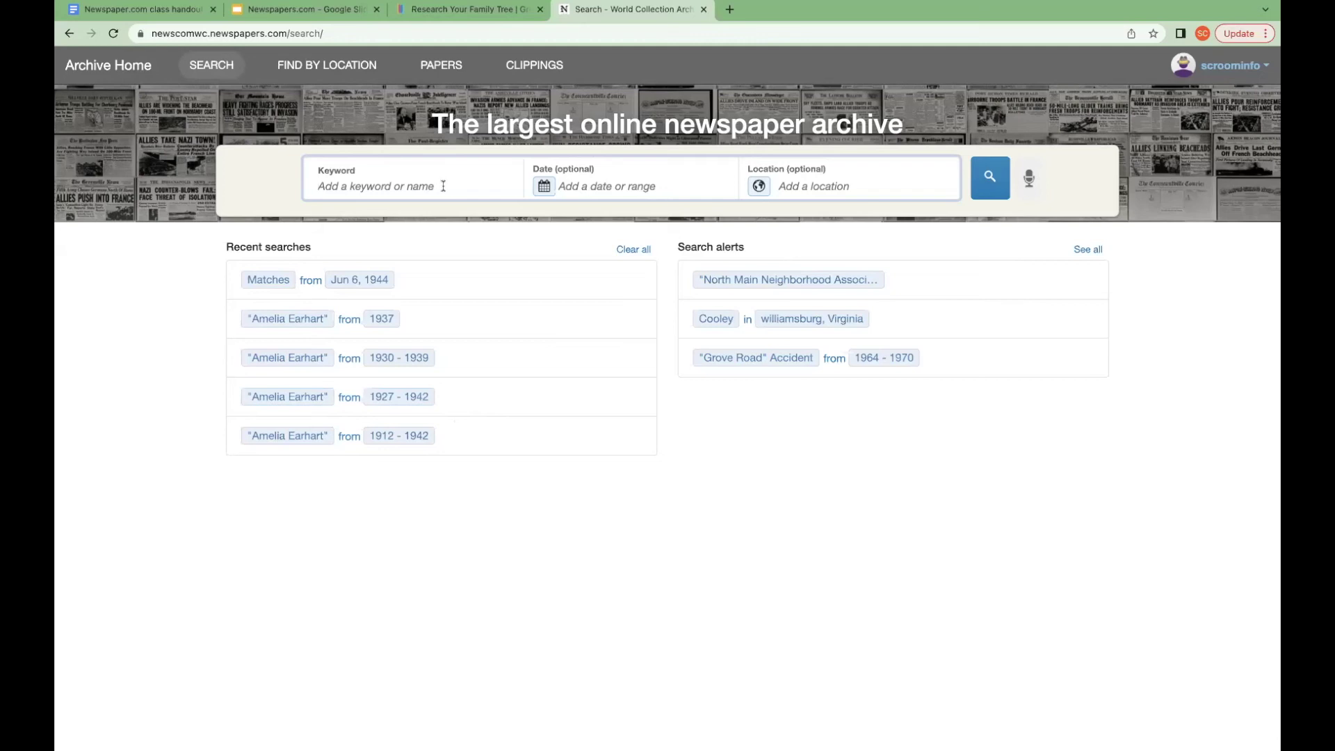
{"action": "type", "text": "Amelia Earhart"}
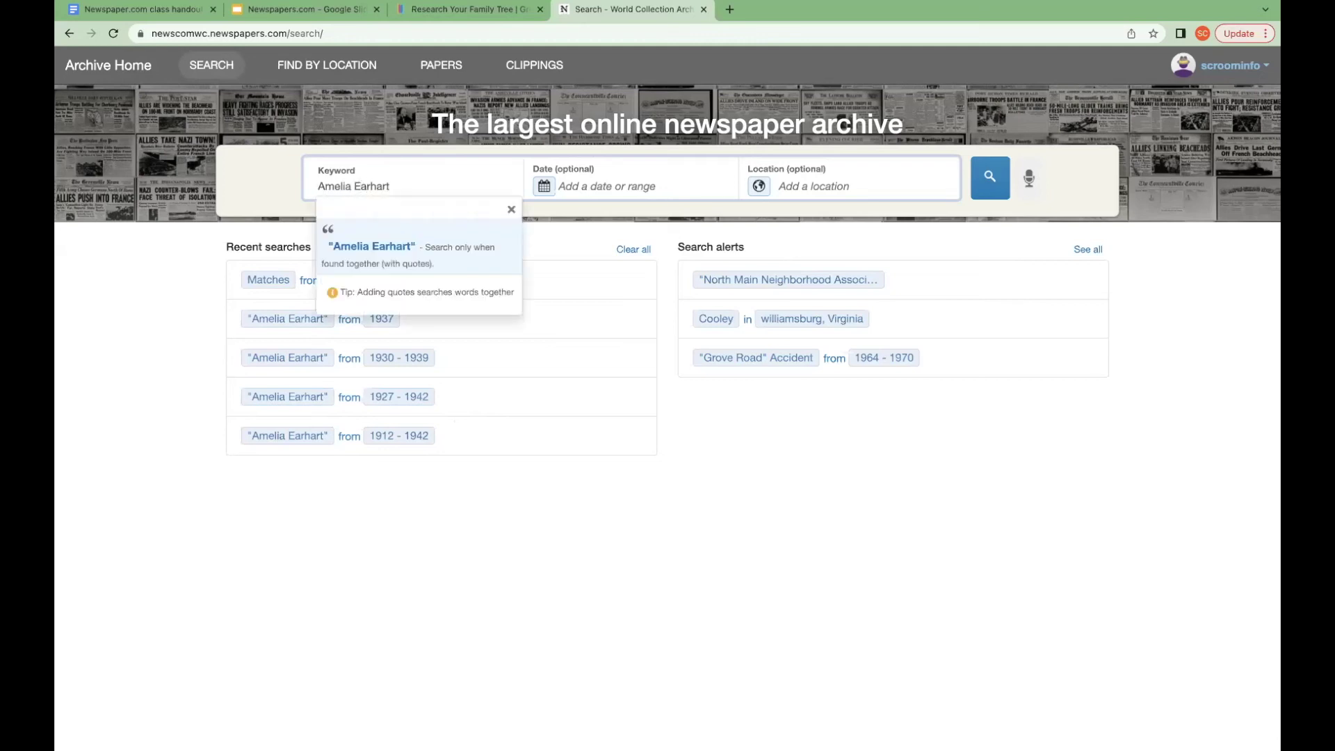
{"action": "left_click", "coordinate": [439, 254]}
{"action": "left_click", "coordinate": [1000, 189]}
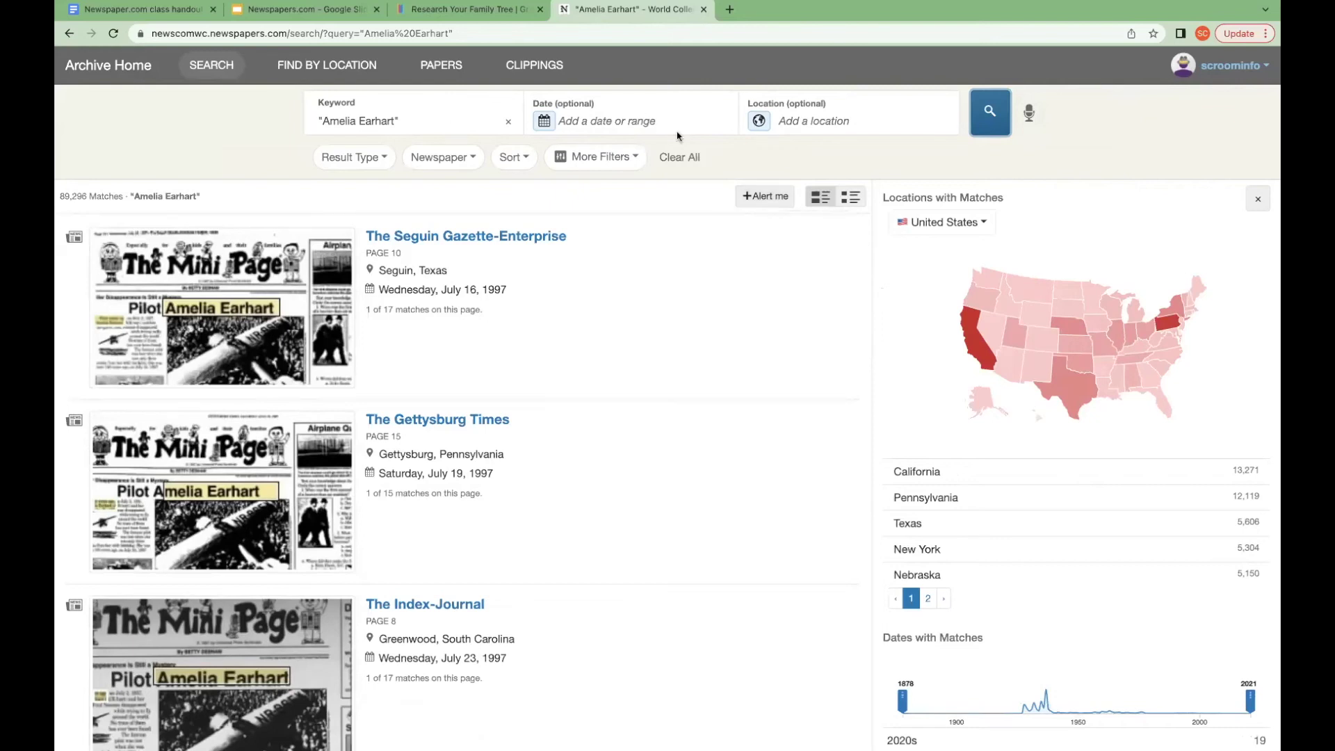
{"action": "left_click", "coordinate": [762, 197]}
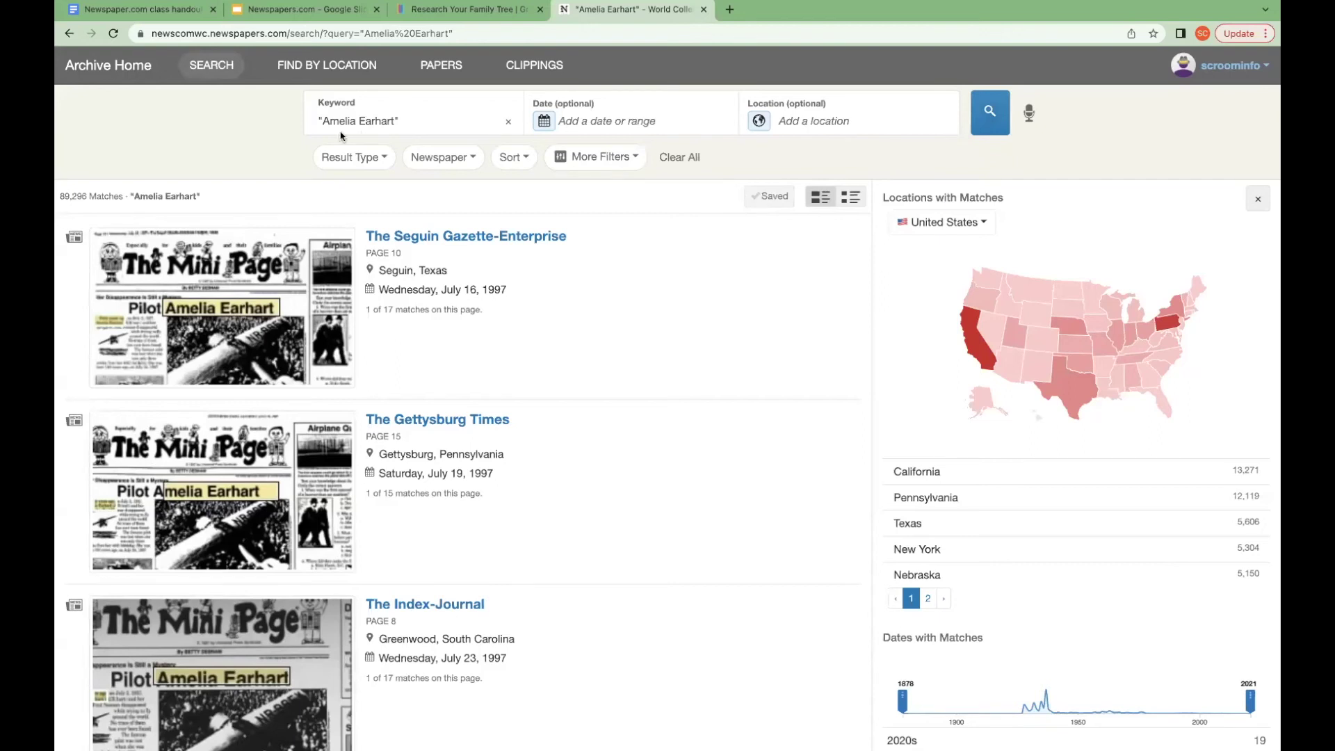
Step: Delete the "Amelia Earhart" search alert and clear all recent searches
{"action": "left_click", "coordinate": [213, 70]}
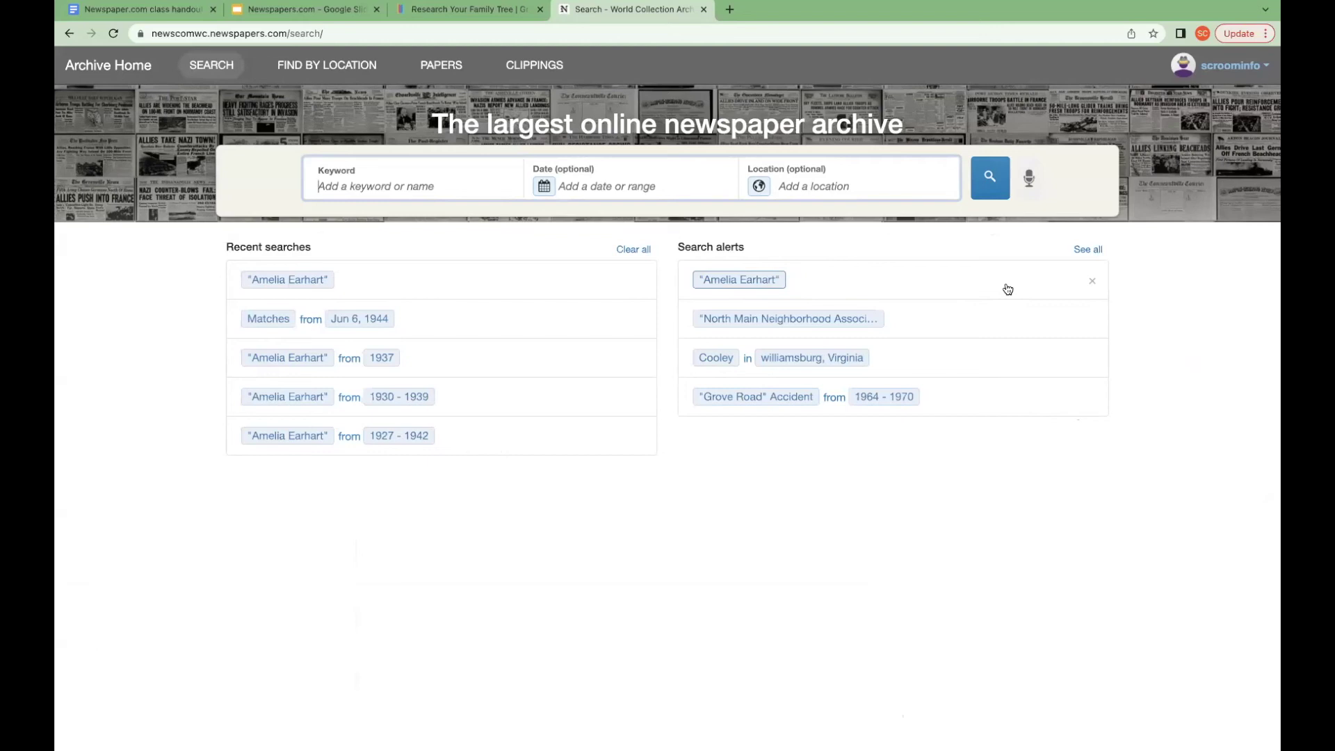
{"action": "left_click", "coordinate": [1093, 282]}
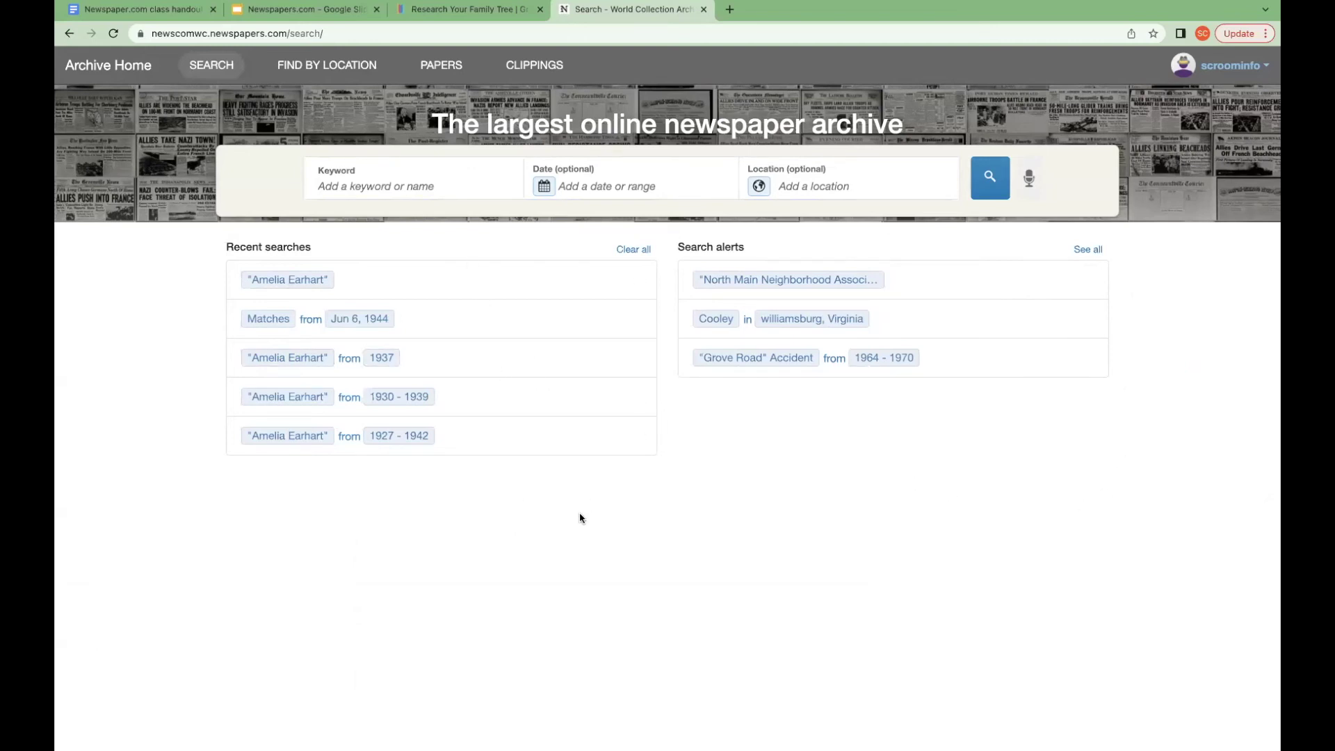
{"action": "left_click", "coordinate": [634, 250]}
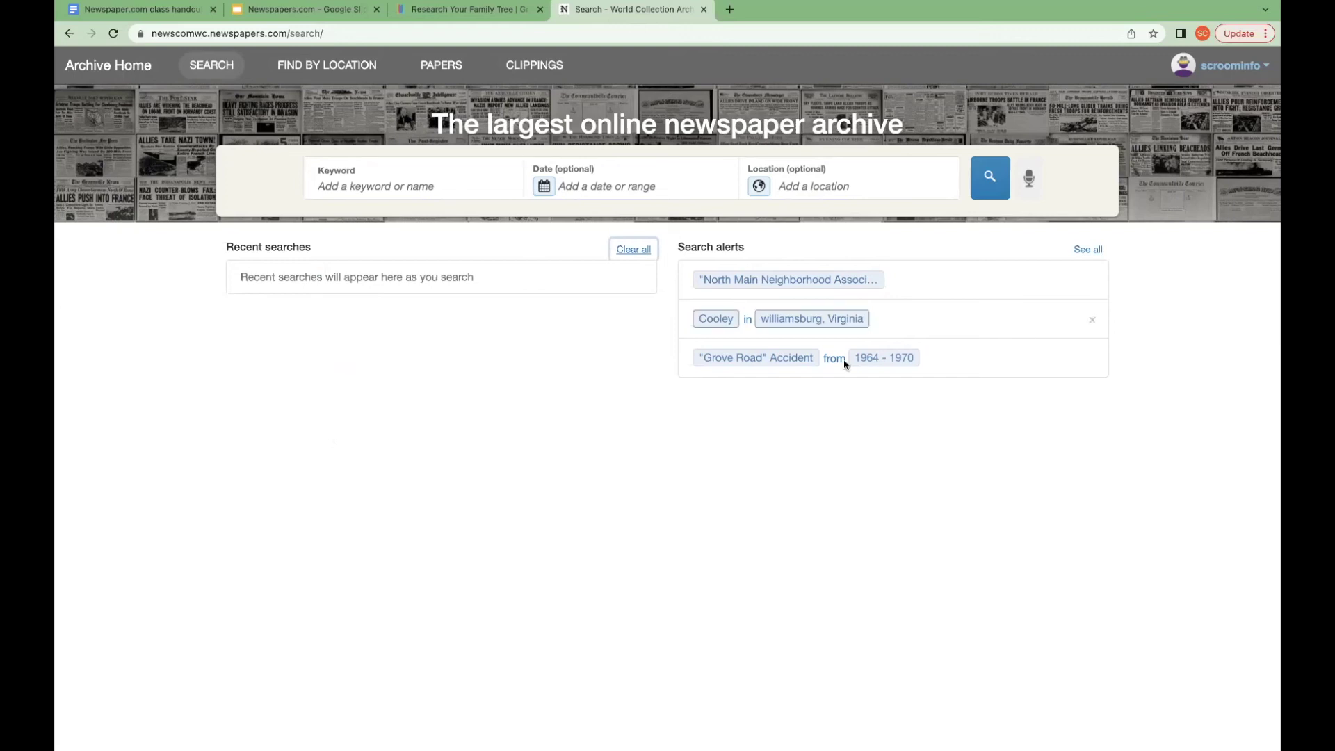
Step: Return to the archive home and look over the Get Started tutorial videos and the rest of the page
{"action": "left_click", "coordinate": [117, 68]}
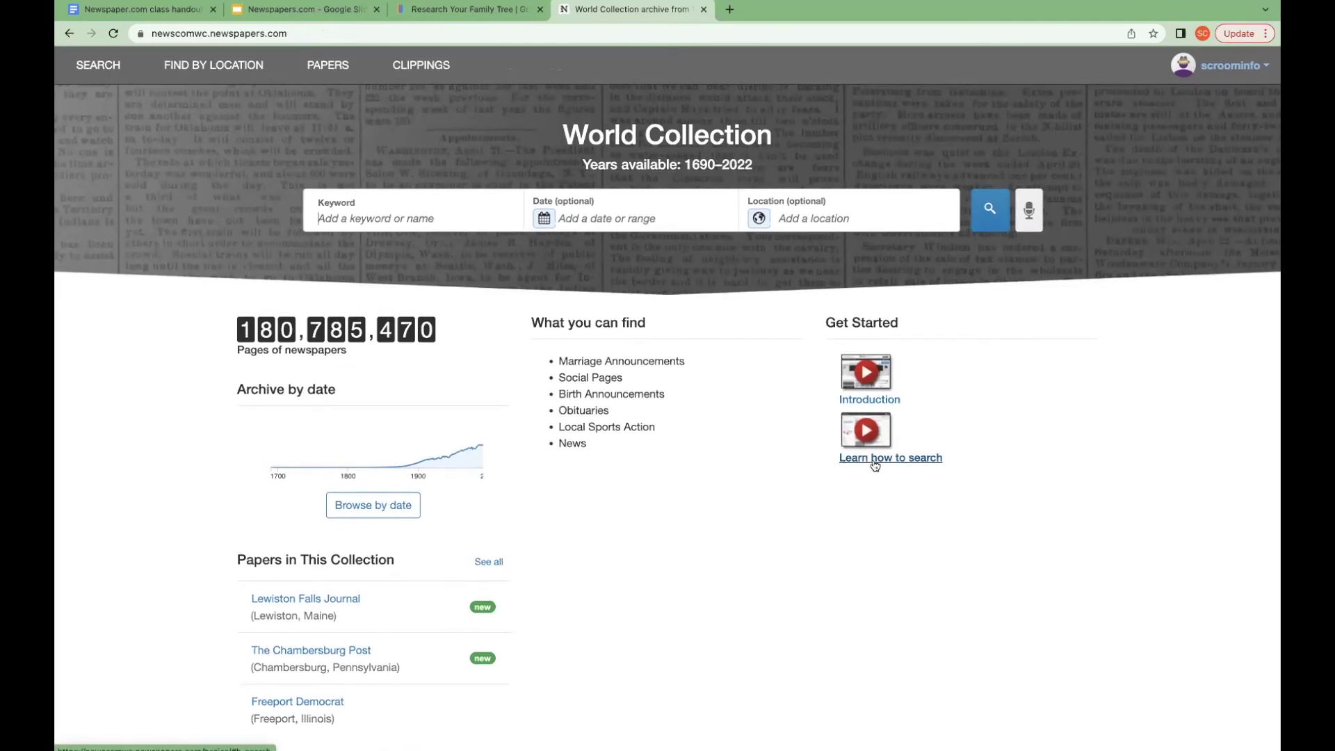
{"action": "scroll", "coordinate": [875, 466], "scroll_direction": "down", "scroll_amount": 2}
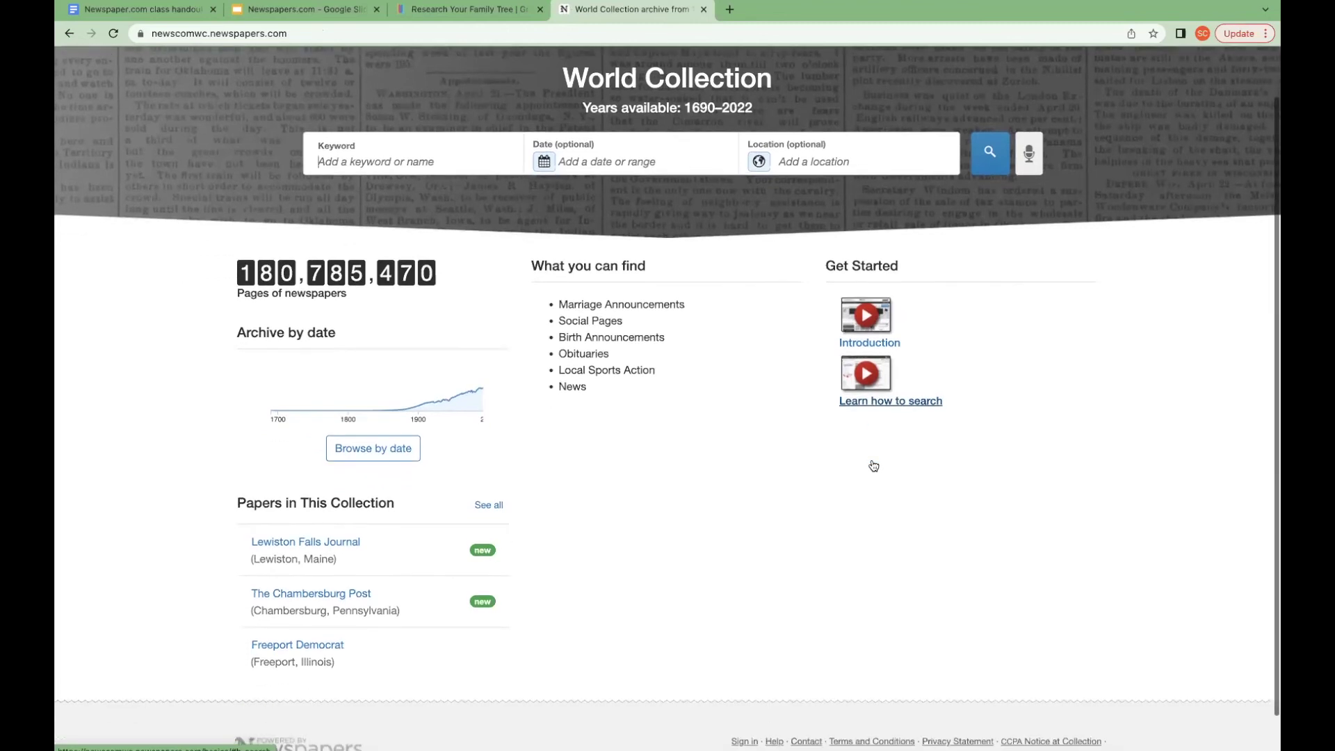
{"action": "scroll", "coordinate": [874, 466], "scroll_direction": "up", "scroll_amount": 2}
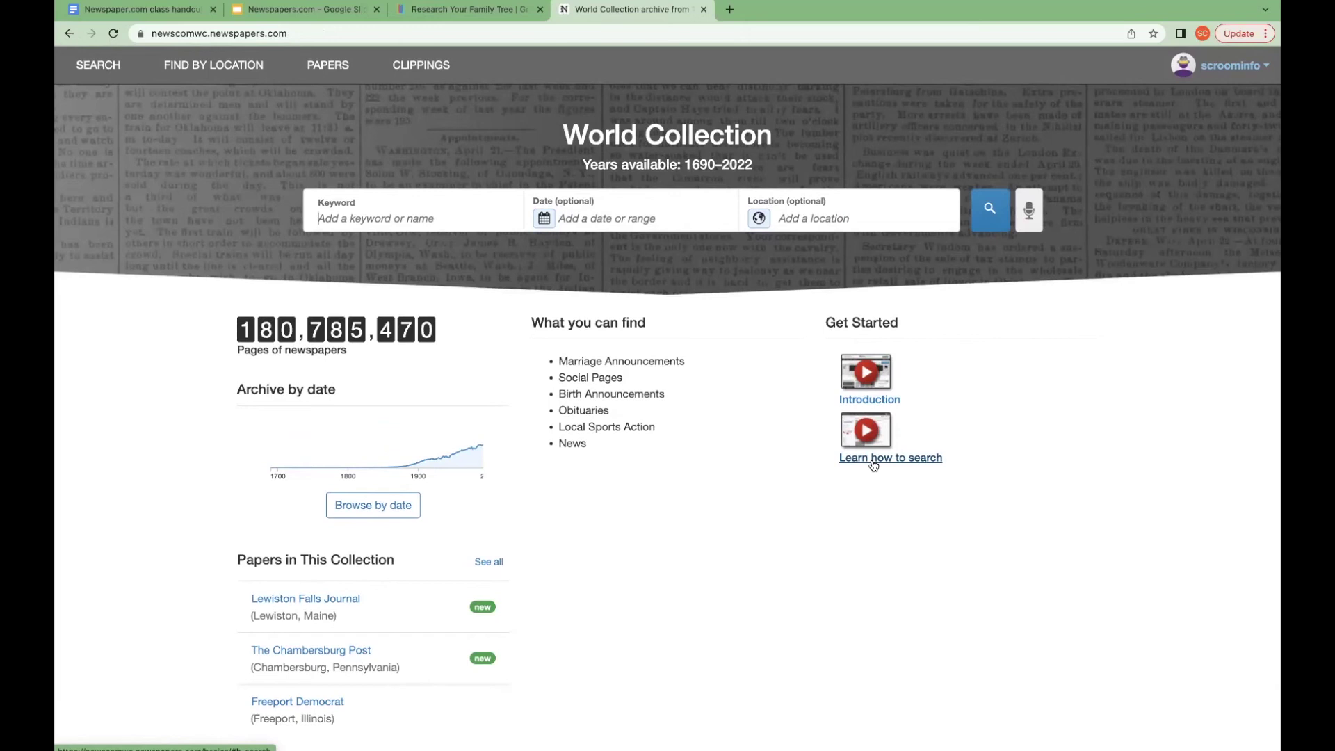
Step: Switch to the Newspapers.com presentation in Google Slides and start the slideshow at the Library Edition comparison slide
{"action": "left_click", "coordinate": [313, 10]}
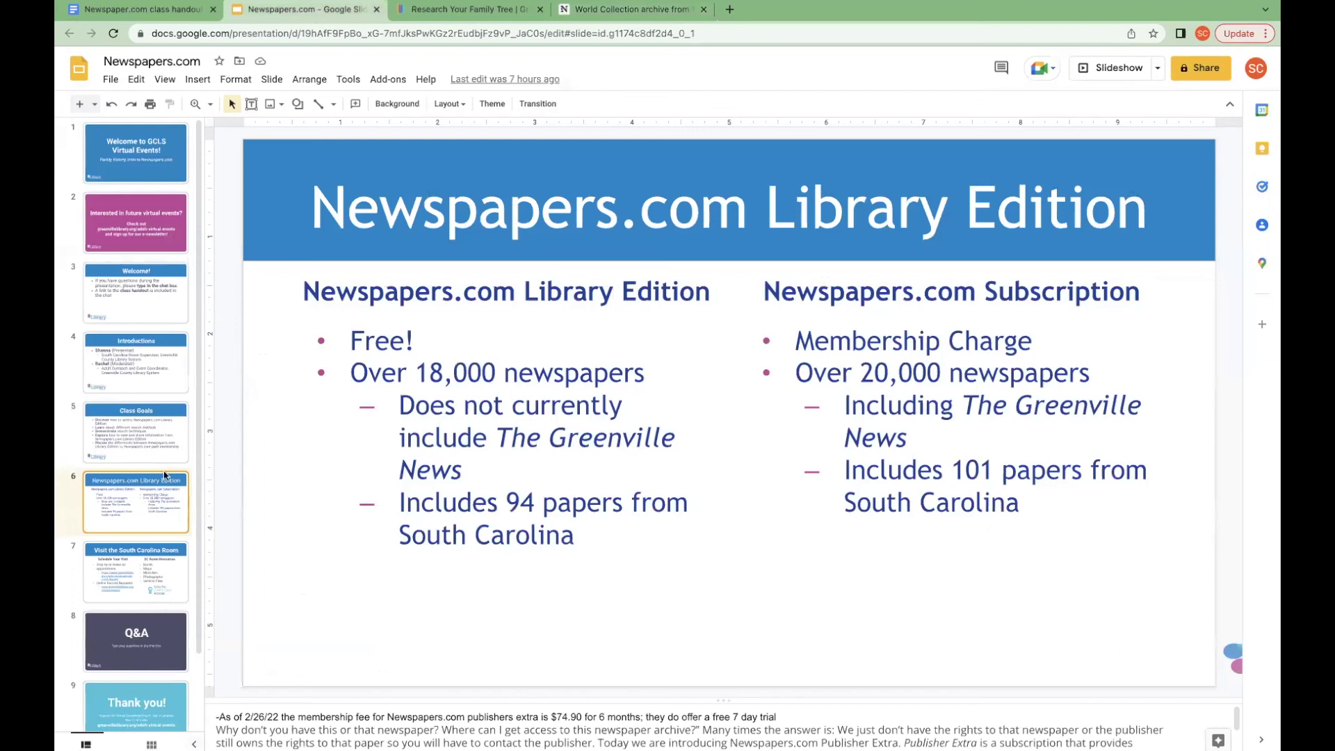
{"action": "left_click", "coordinate": [1115, 73]}
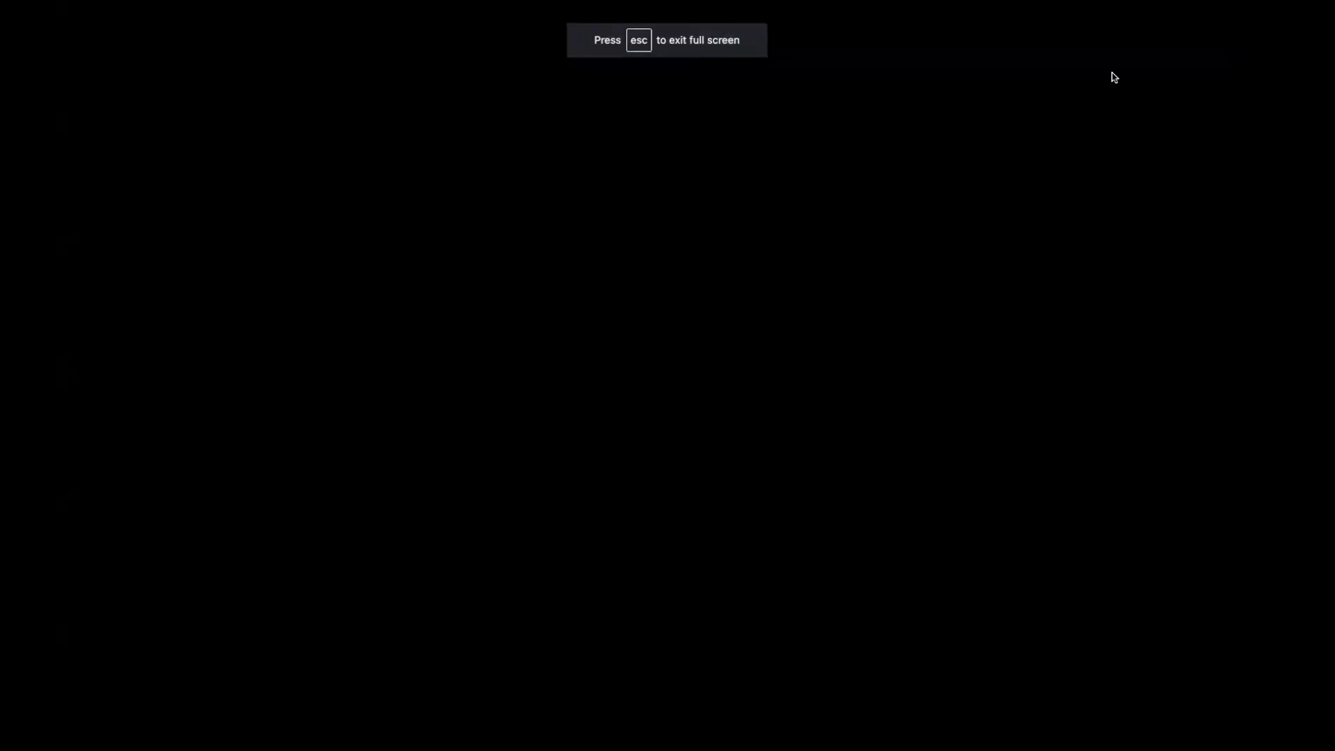